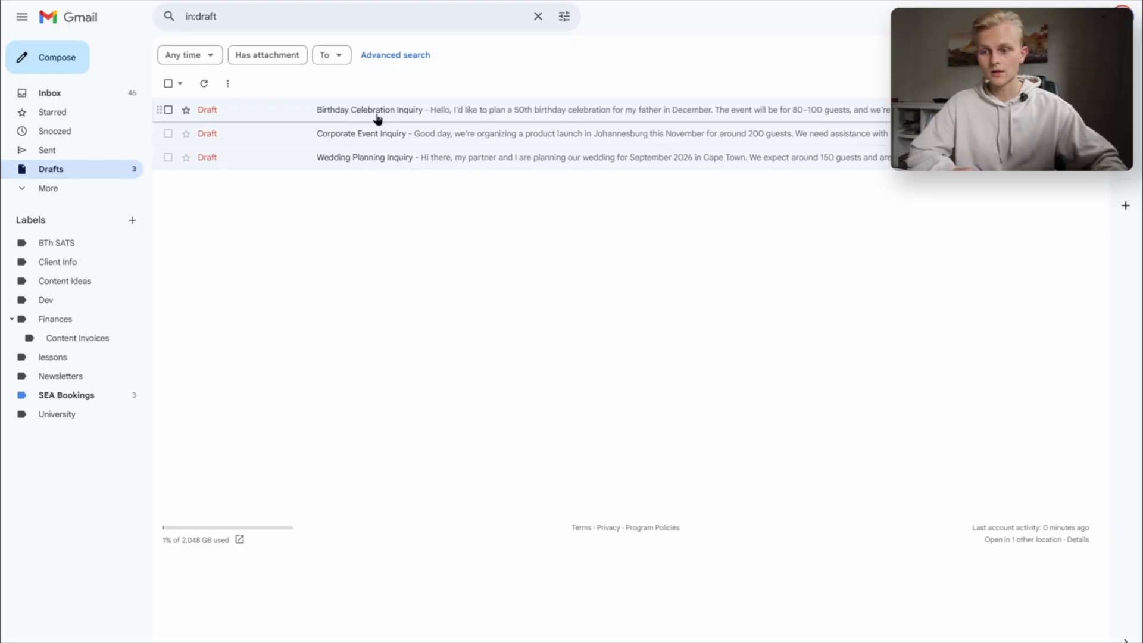
- Switch to Gmail, open the saved inquiry drafts, and send the Wedding Planning Inquiry and Corporate Event Inquiry emails
left_click(377, 118)
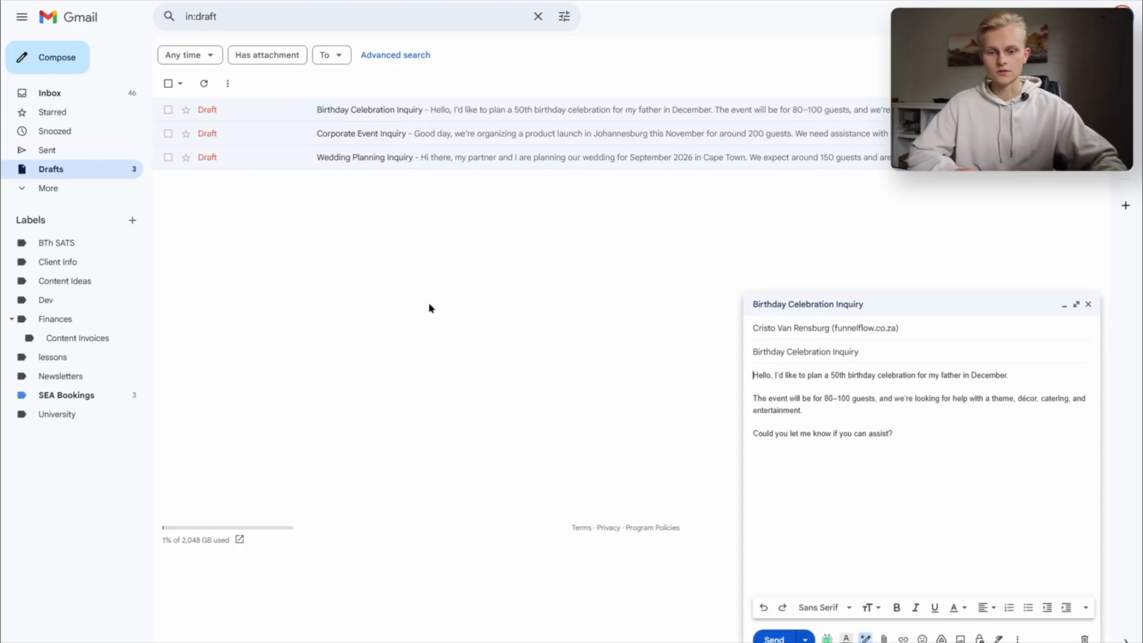
left_click(344, 132)
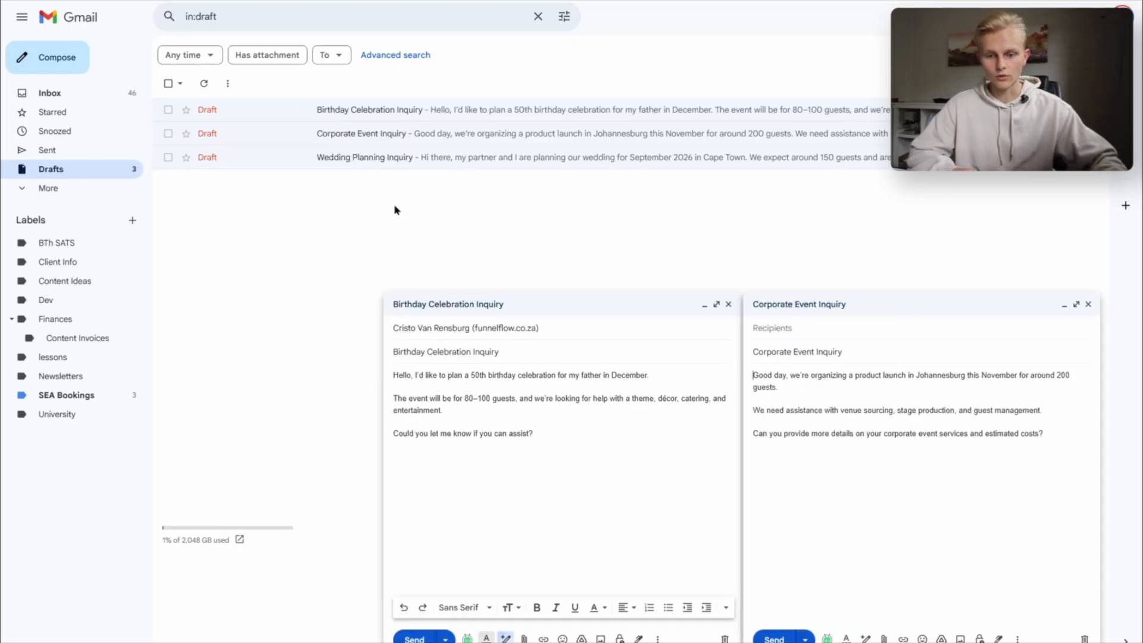
left_click(382, 157)
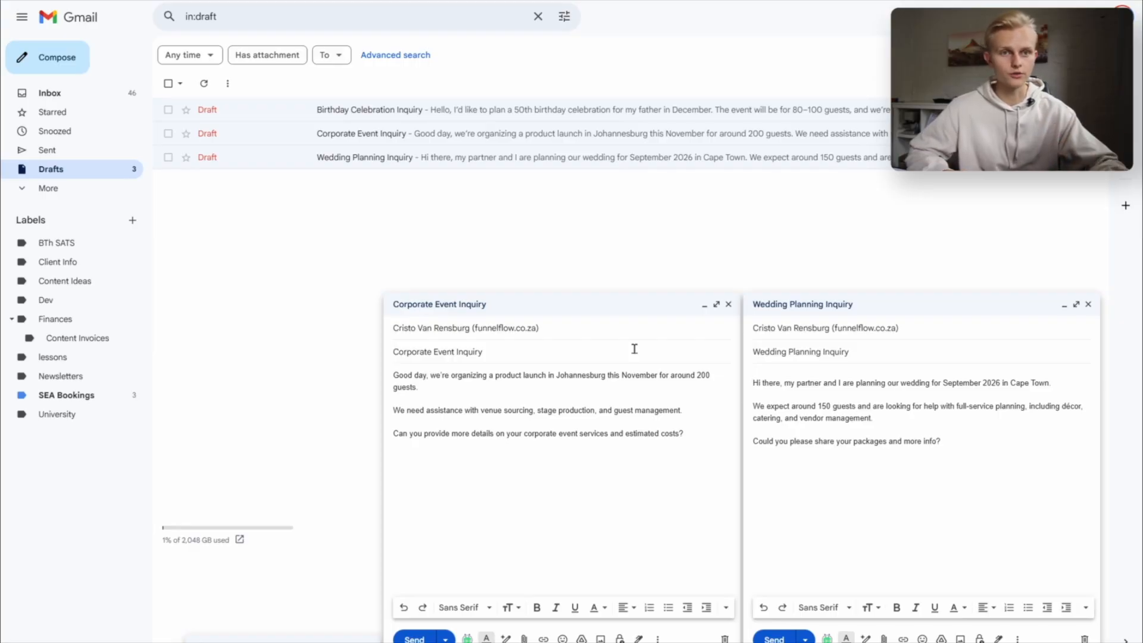
left_click(767, 638)
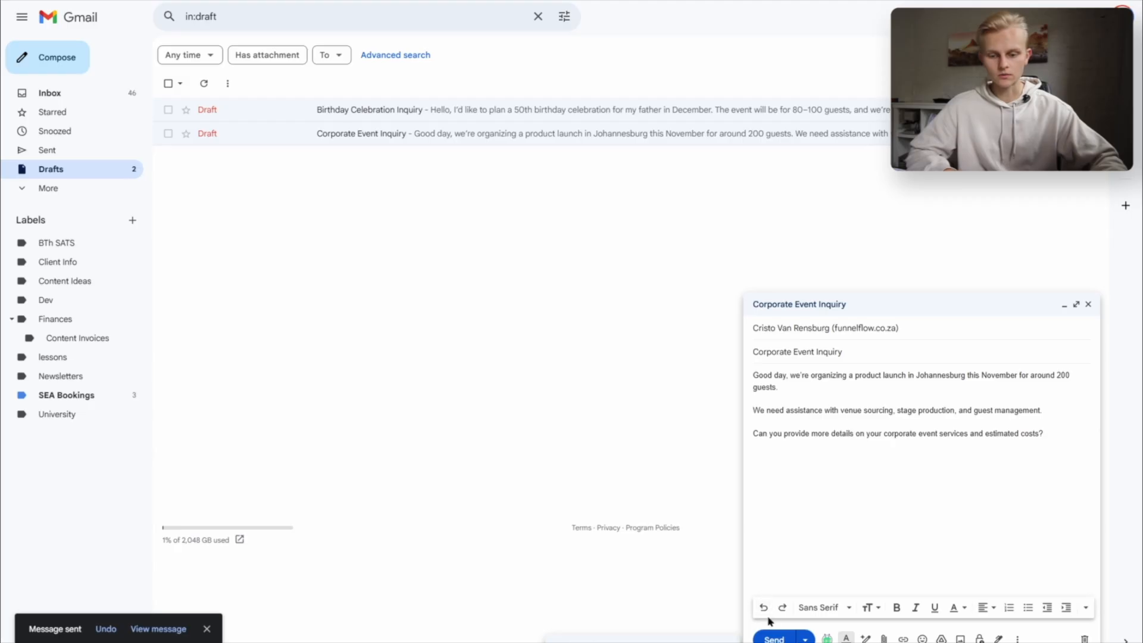
left_click(772, 636)
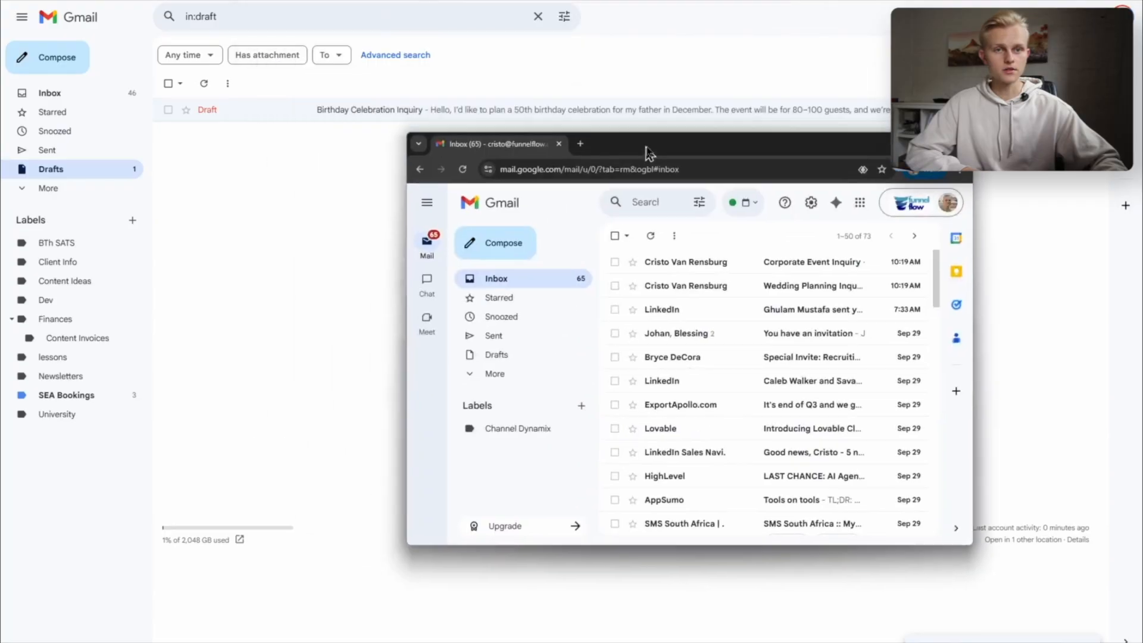
- Move the business Gmail window out of the way, switch to Make, and run the email responder scenario once
left_click_drag(648, 154, 470, 67)
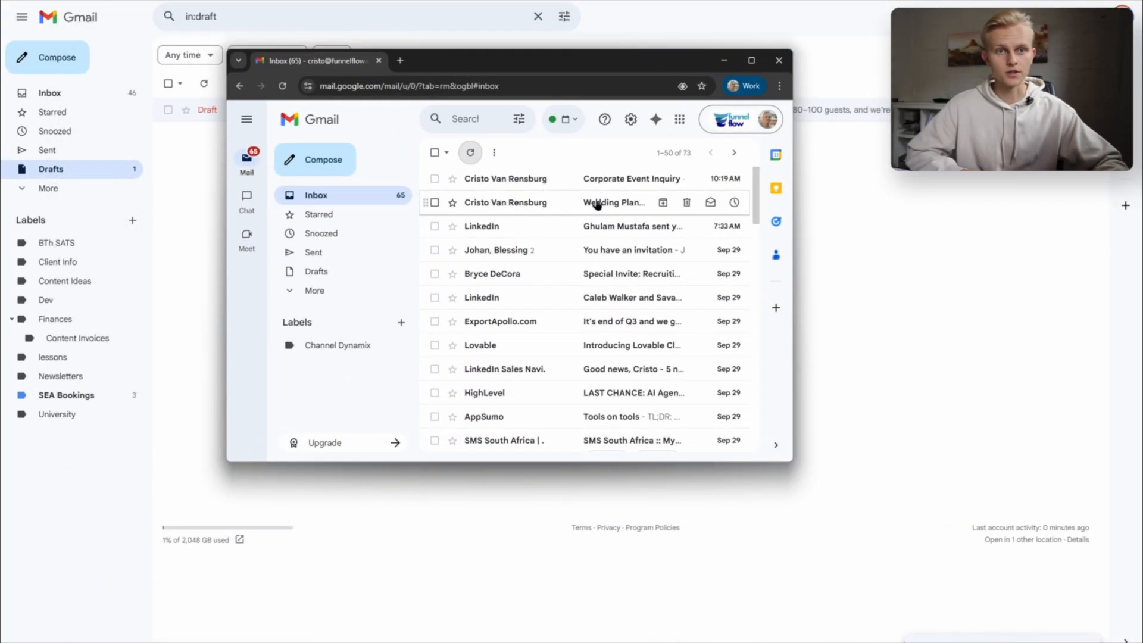
left_click_drag(574, 66, 1142, 142)
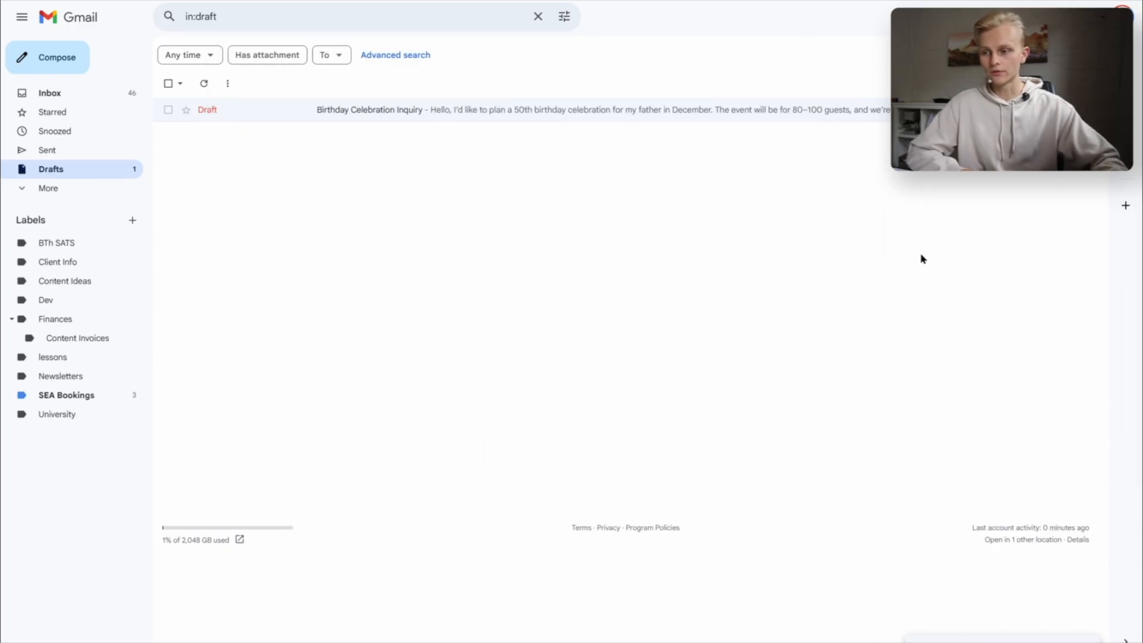
left_click(220, 1)
left_click(411, 633)
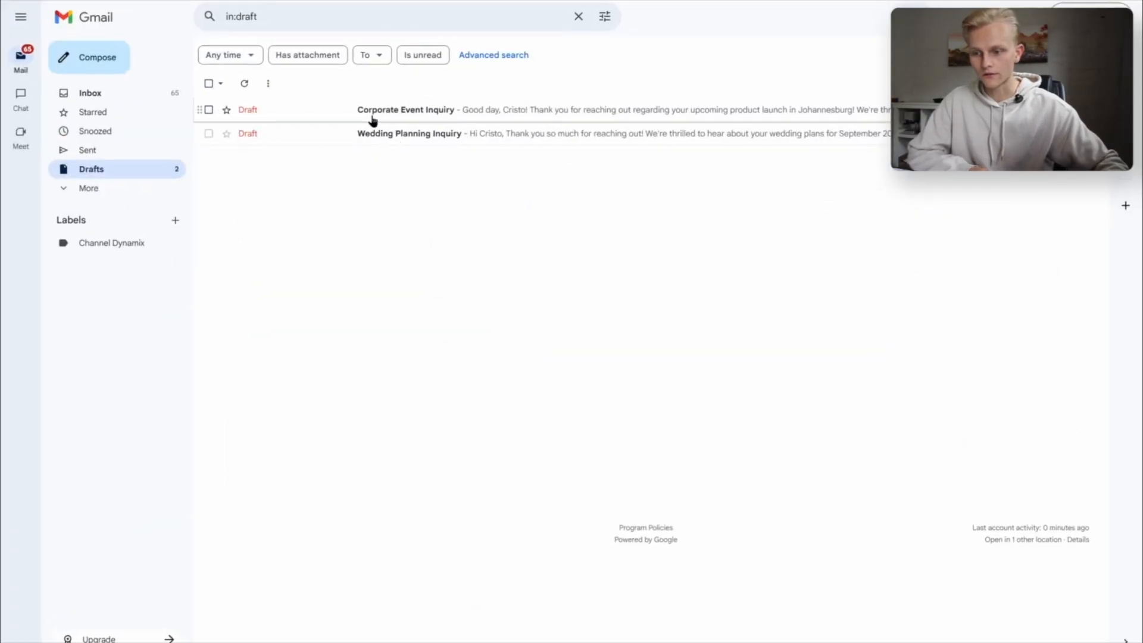
- Review and send the generated draft replies to the Corporate Event Inquiry and Wedding Planning Inquiry from the business Gmail account
left_click(419, 116)
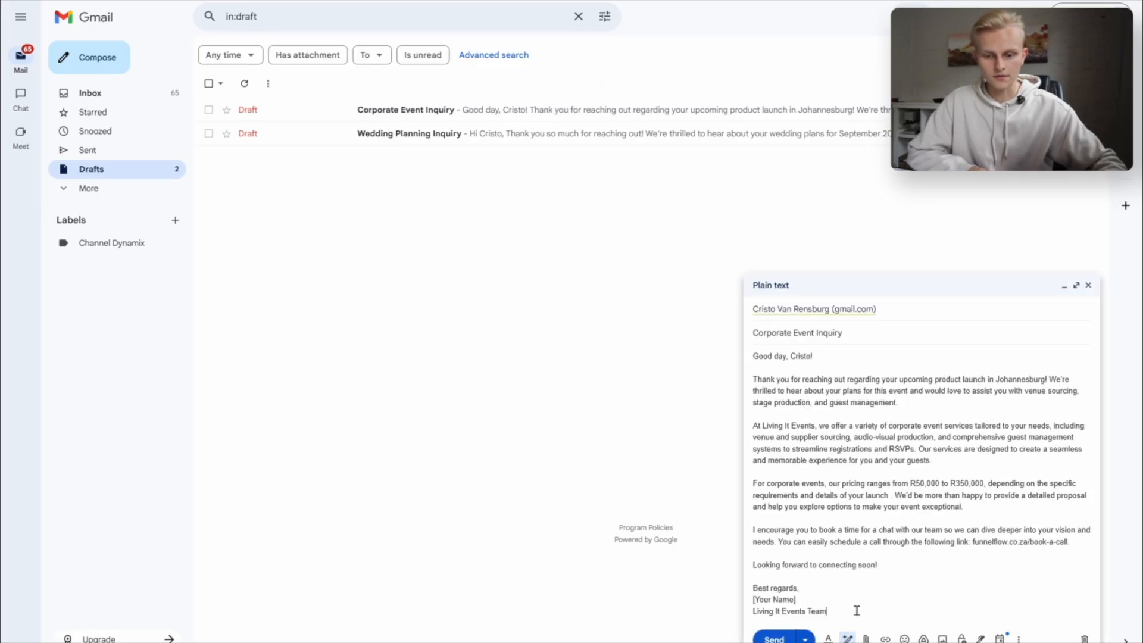
left_click_drag(855, 609, 753, 375)
left_click(922, 576)
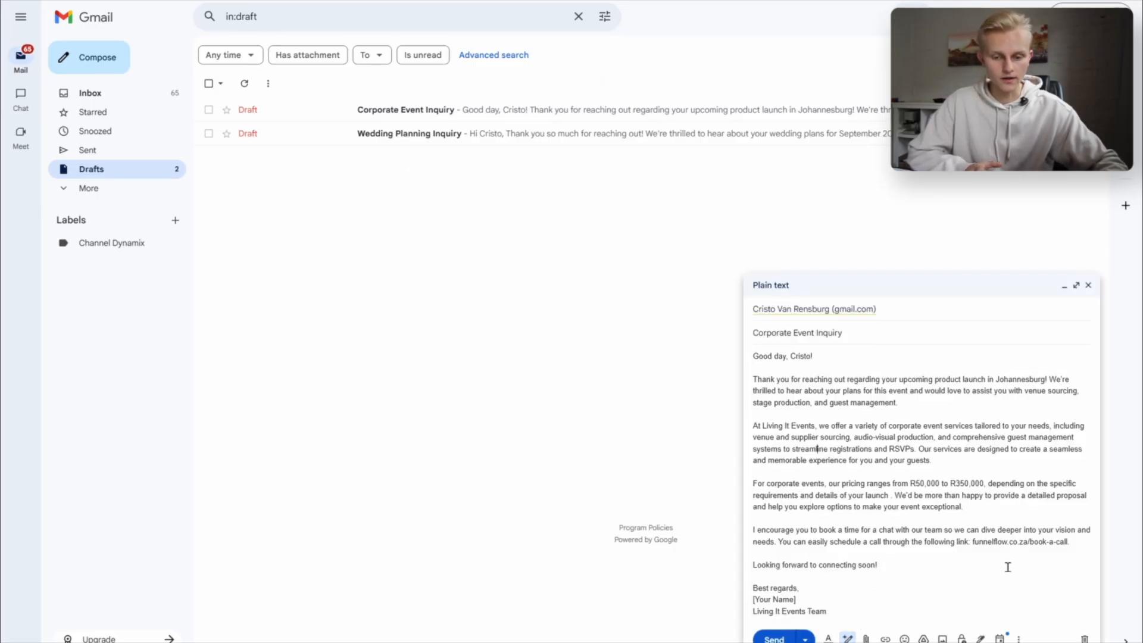
left_click(774, 638)
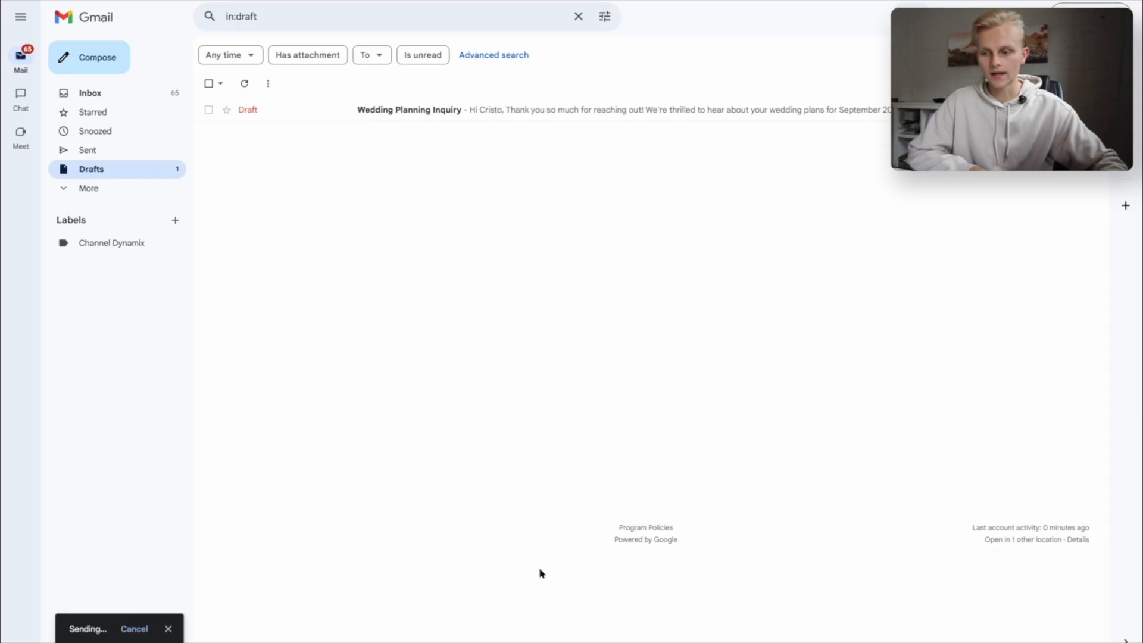
left_click(459, 111)
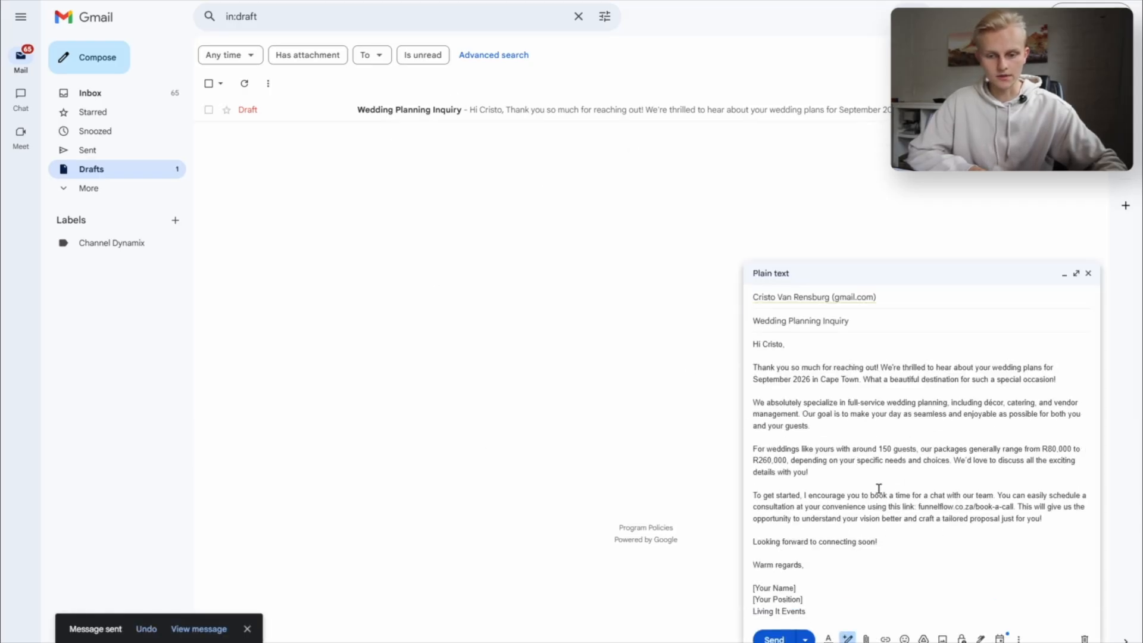
left_click(774, 638)
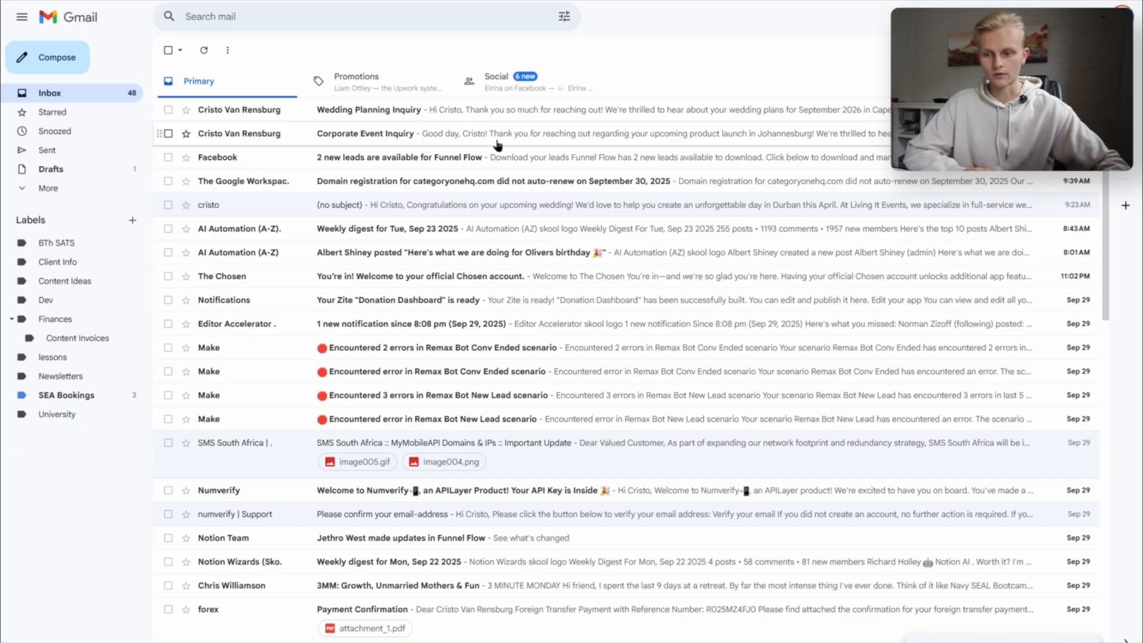
- Switch to Make, disable the router's route to Create Email Draft, and enable the route to Send Email
left_click(50, 169)
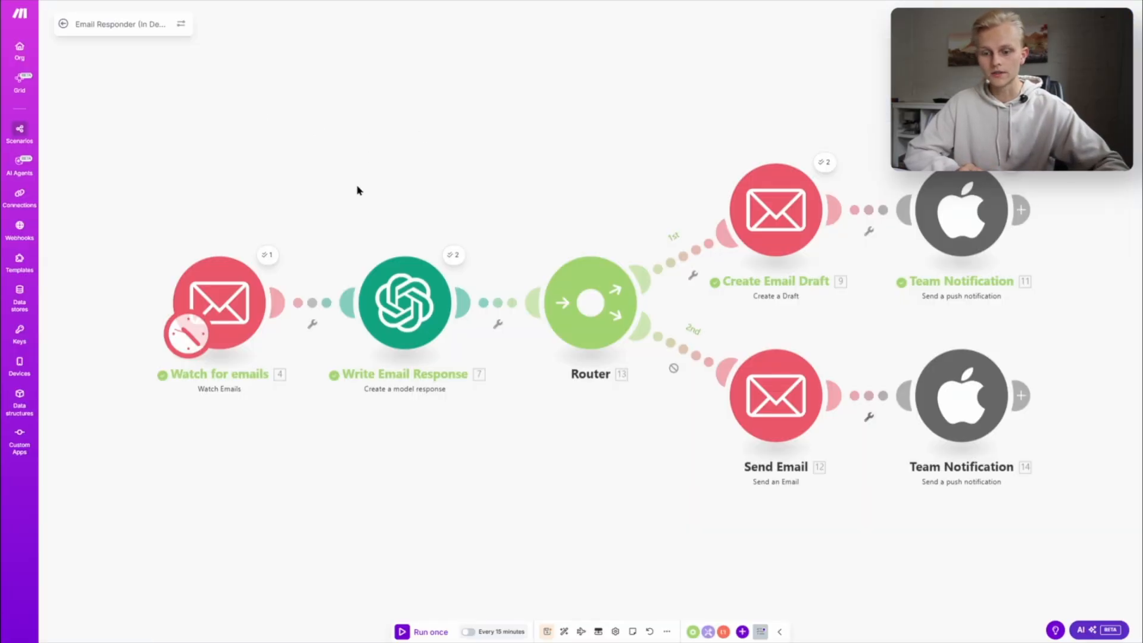
left_click(692, 275)
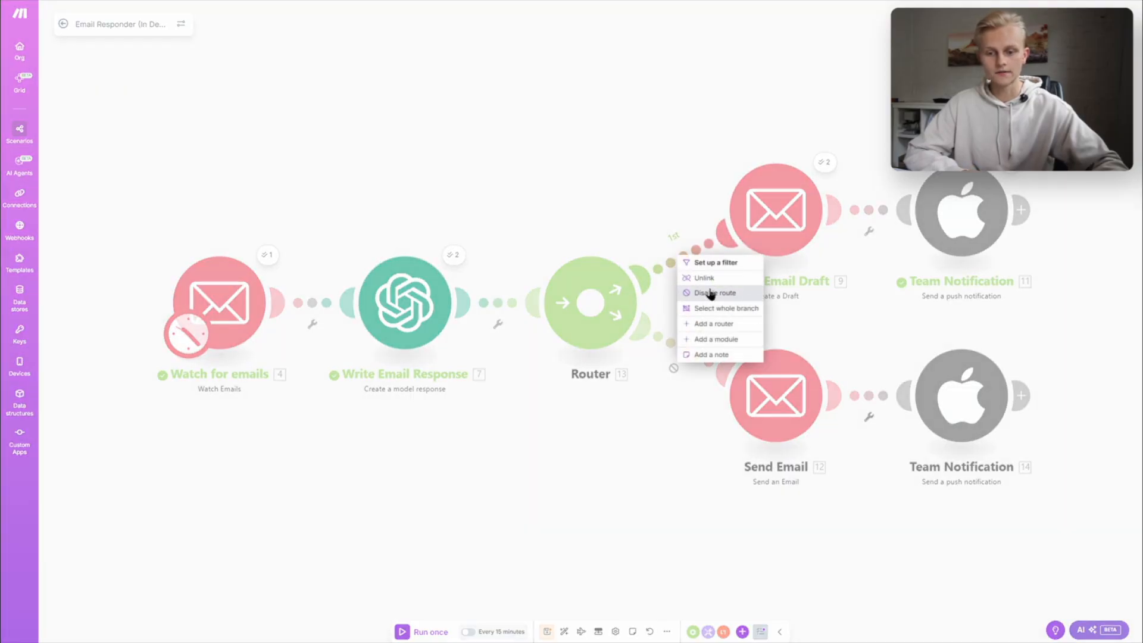
left_click(712, 293)
right_click(699, 353)
left_click(733, 390)
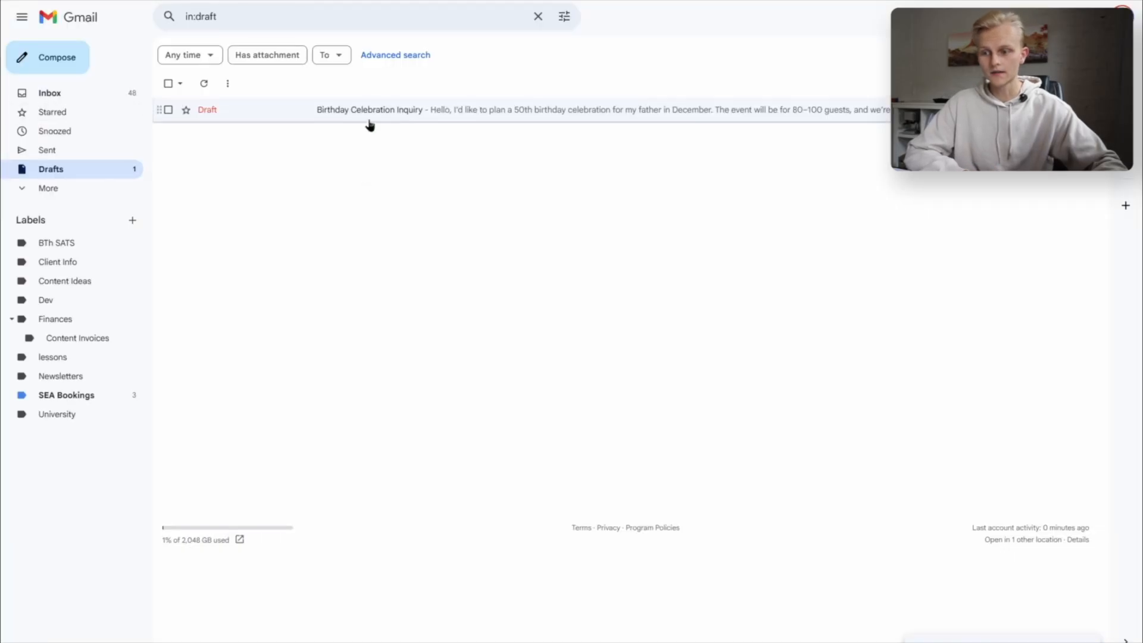
- Send the Birthday Celebration Inquiry draft from Gmail and run the email responder scenario in Make once
left_click(369, 117)
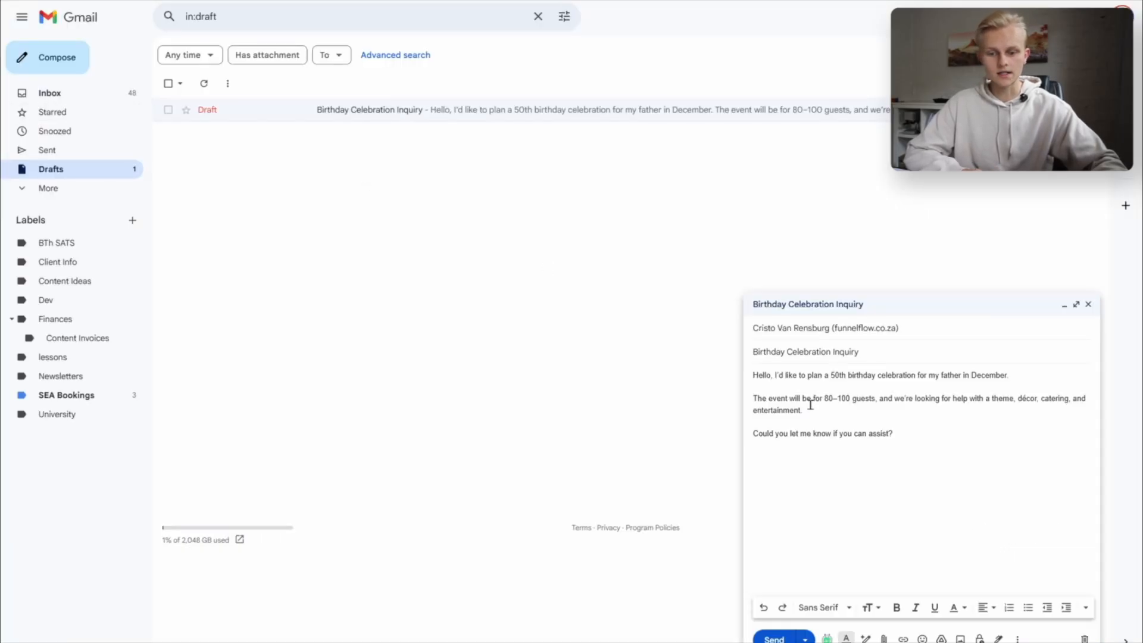
left_click(774, 638)
left_click_drag(785, 438, 424, 10)
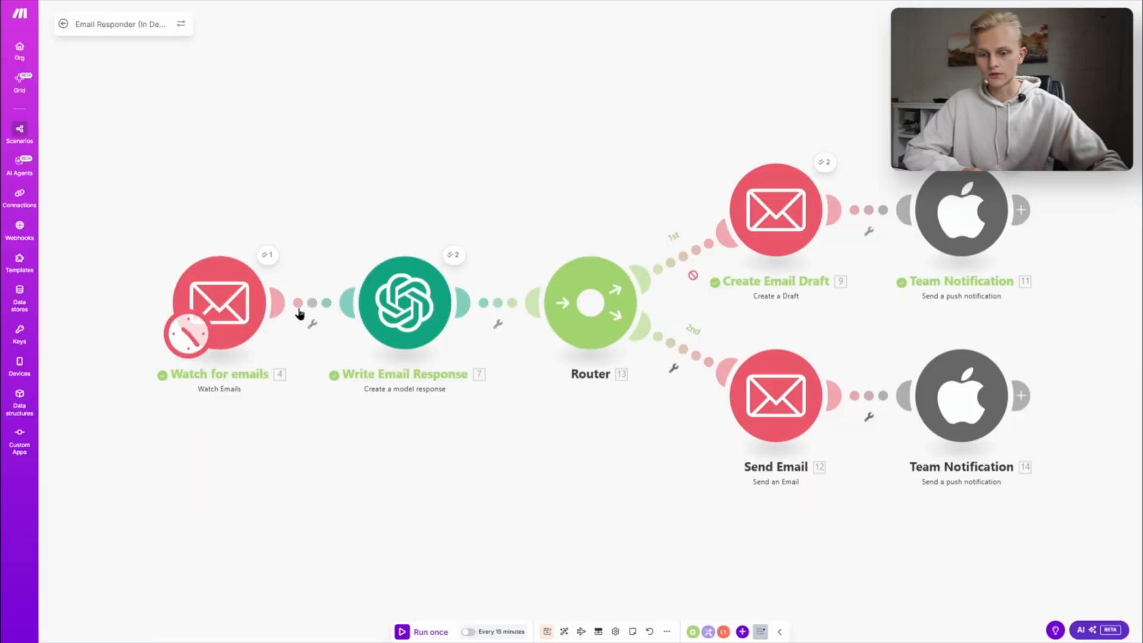
left_click(408, 632)
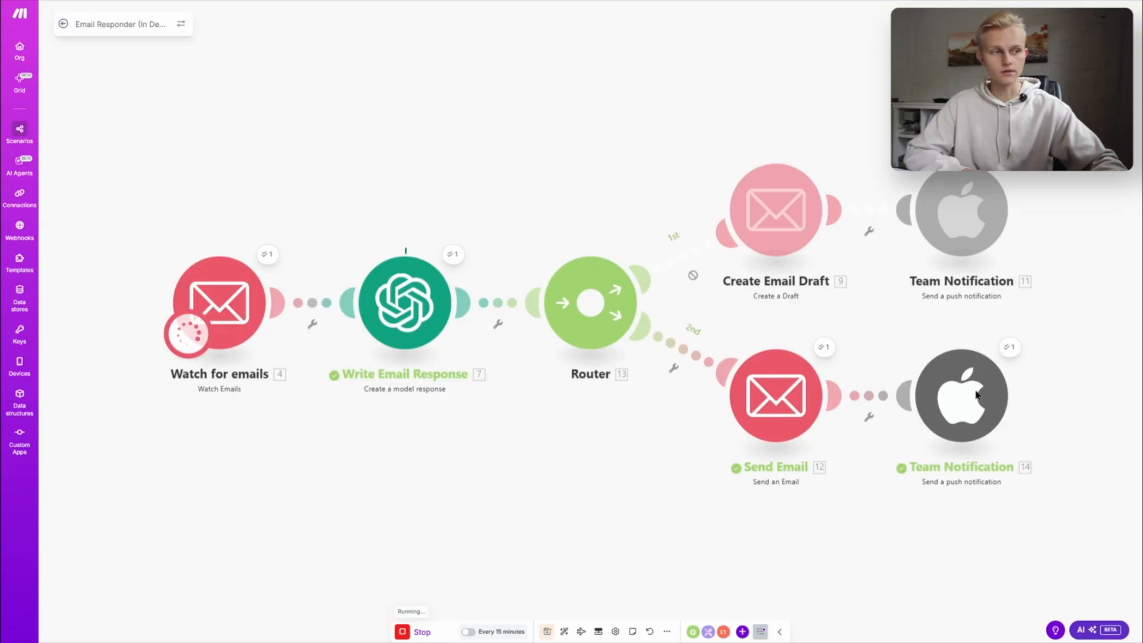
- Open the Birthday Celebration Inquiry reply in the Gmail inbox and read its subject, greeting and booking invitation
left_click(107, 1)
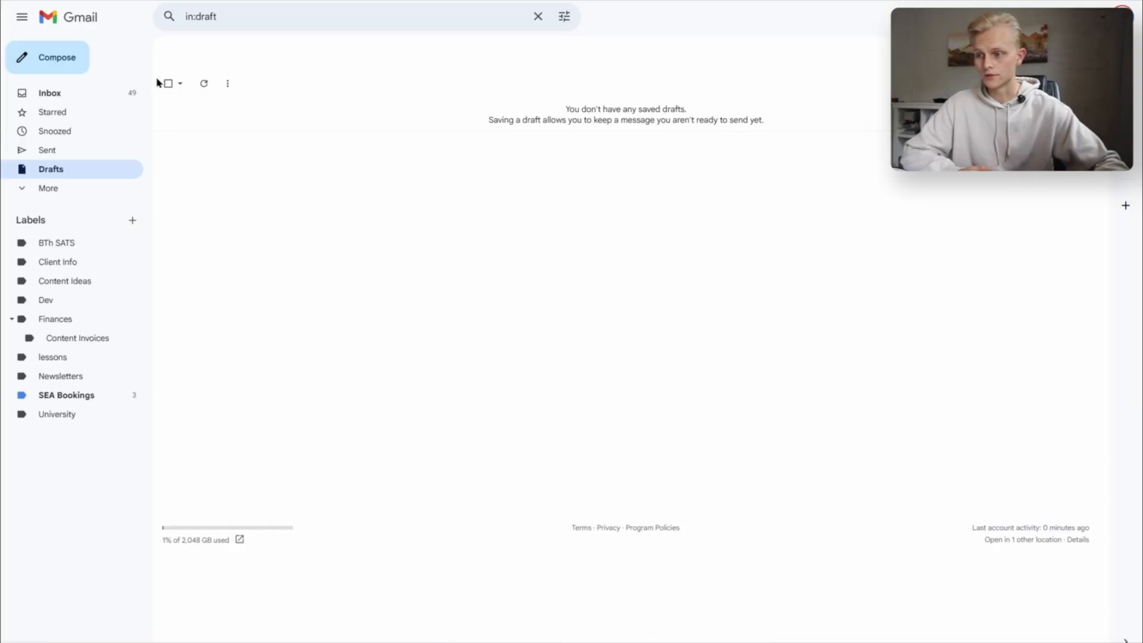
left_click(60, 98)
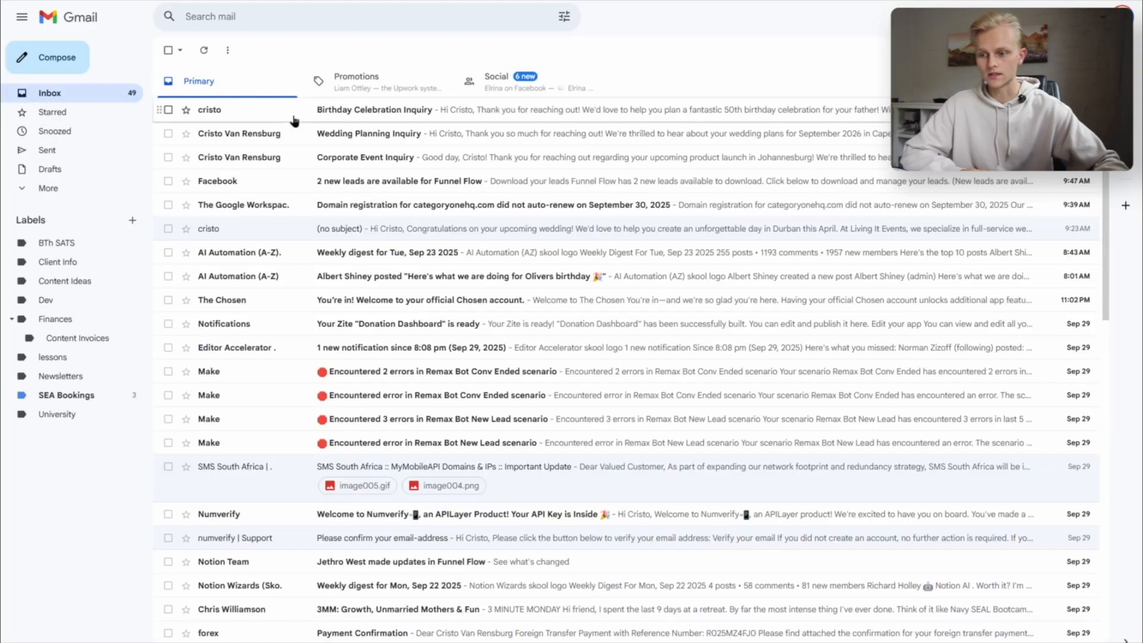
left_click(336, 117)
left_click_drag(224, 84, 318, 84)
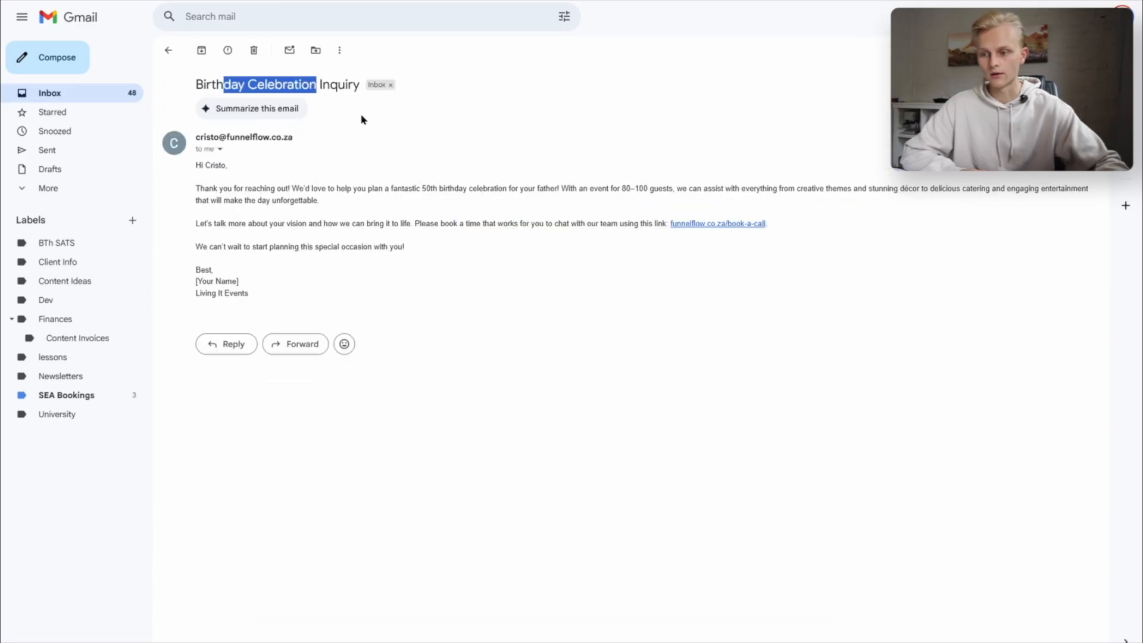
left_click(381, 137)
left_click_drag(223, 189, 479, 179)
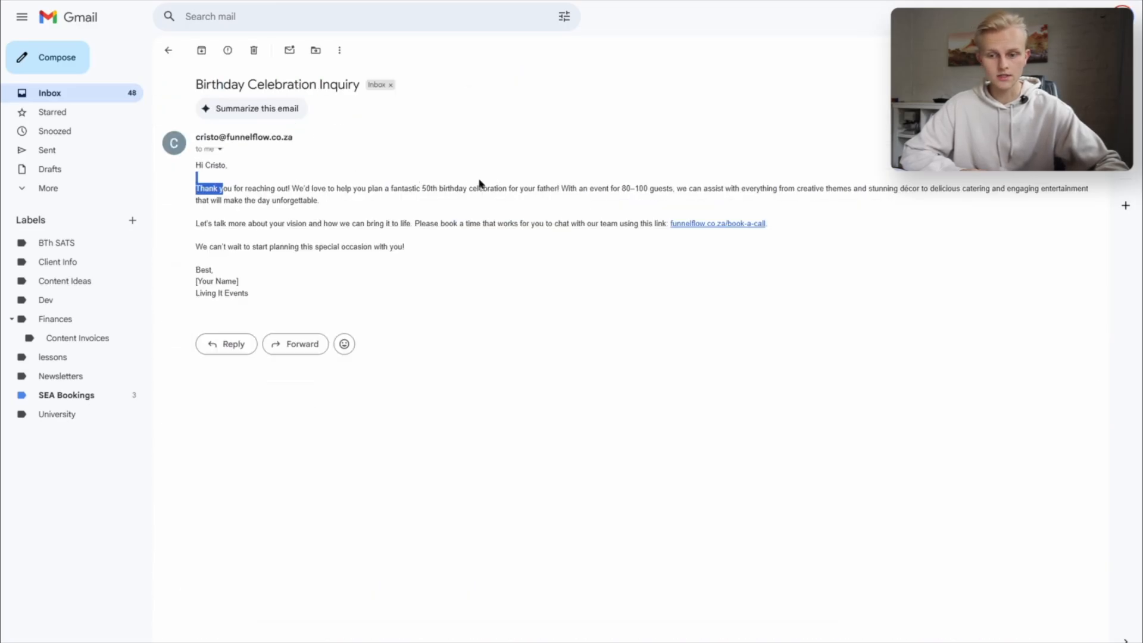
left_click(501, 188)
left_click_drag(344, 226, 459, 226)
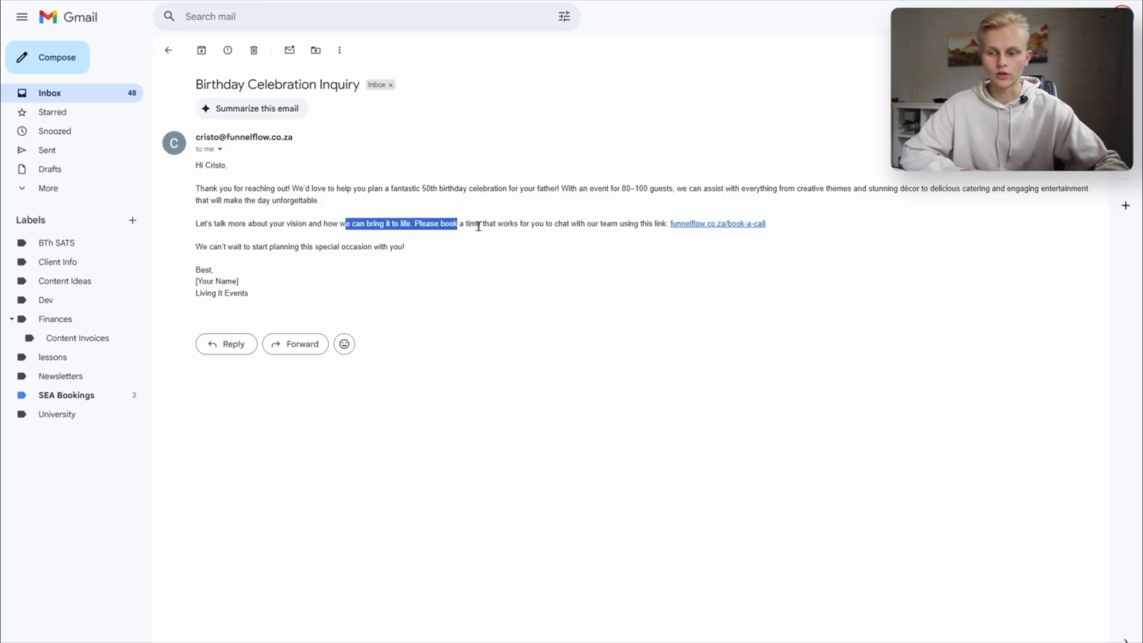
left_click(478, 226)
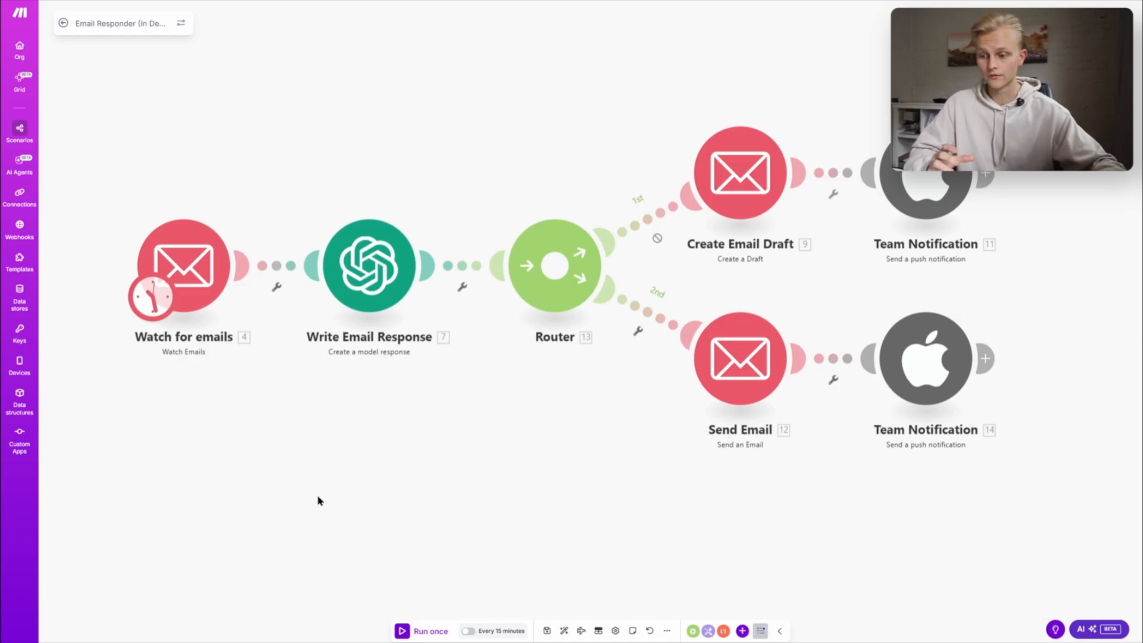
- Inspect the subject filter in the Watch for emails module of the Make scenario, and close the settings
left_click(206, 281)
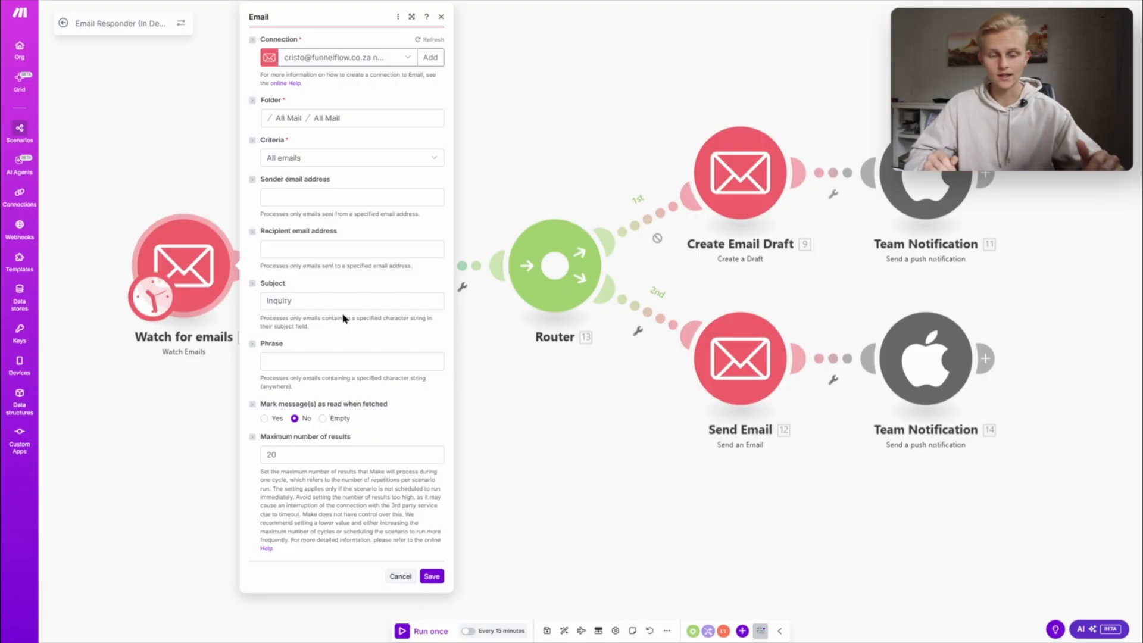
left_click_drag(296, 301, 265, 304)
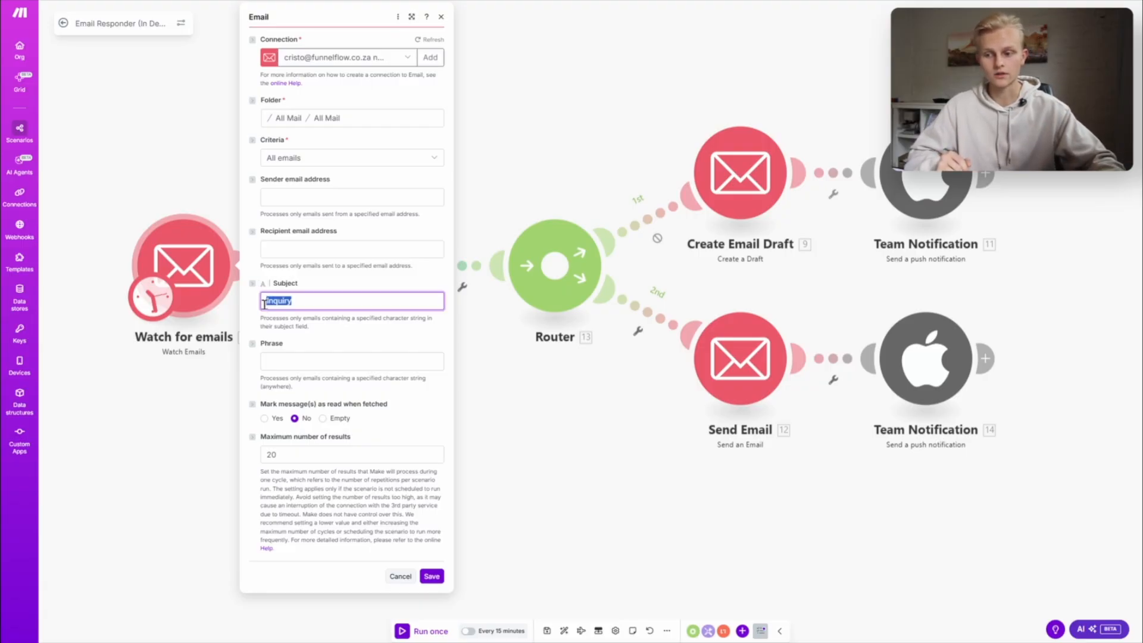
left_click(314, 332)
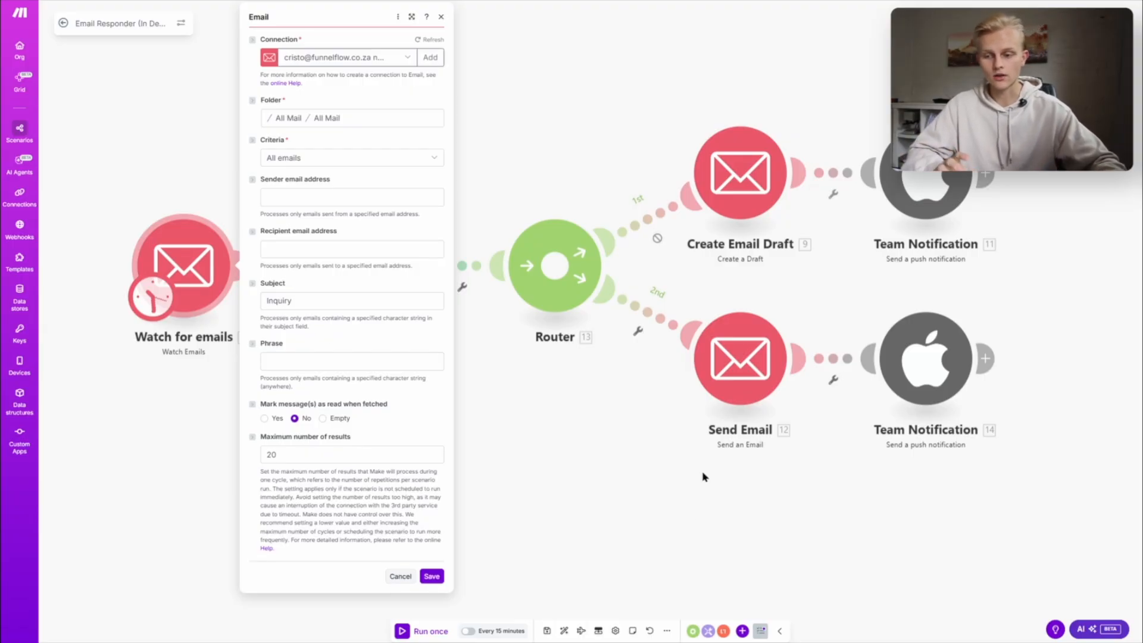
left_click(548, 472)
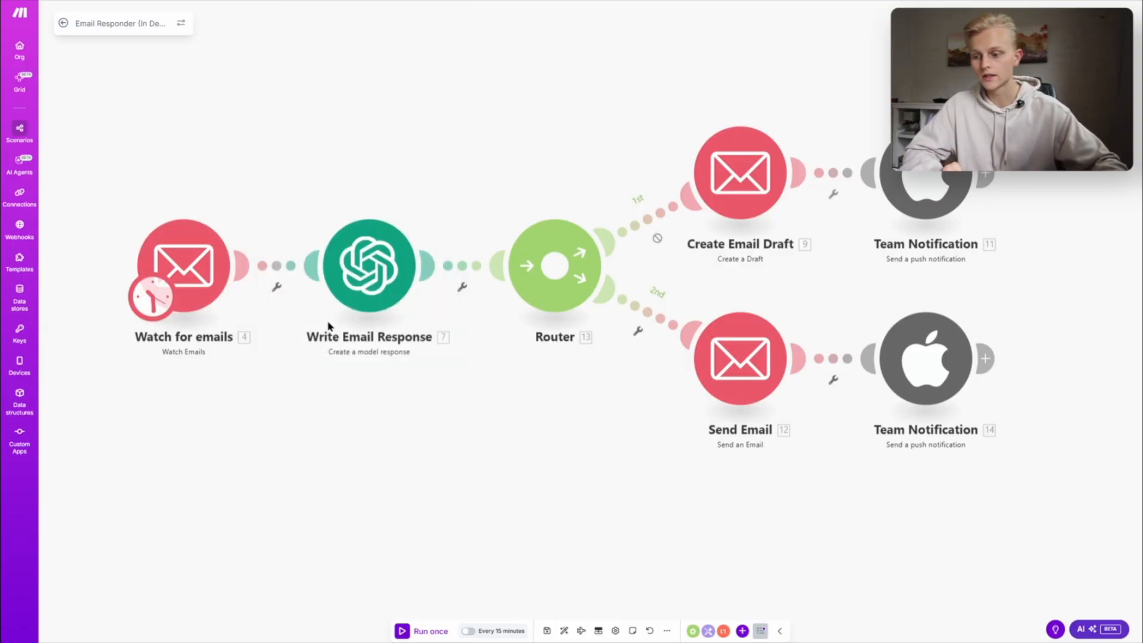
- Reopen the Watch for emails module settings and examine the available mail folders and the subject filter
left_click(197, 280)
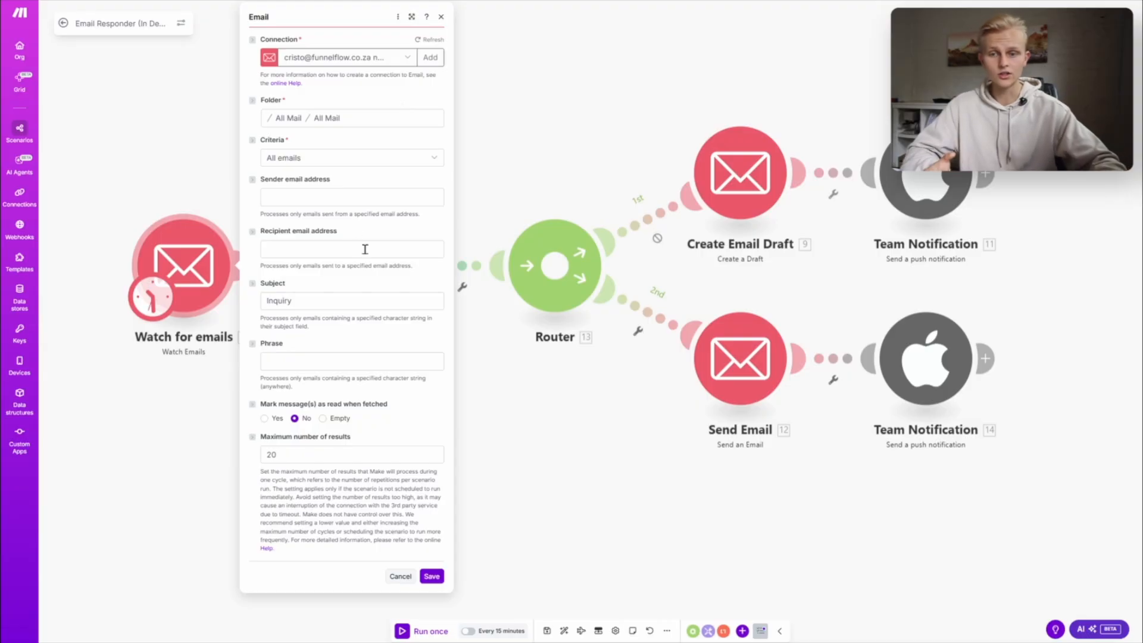
double_click(321, 300)
left_click(359, 341)
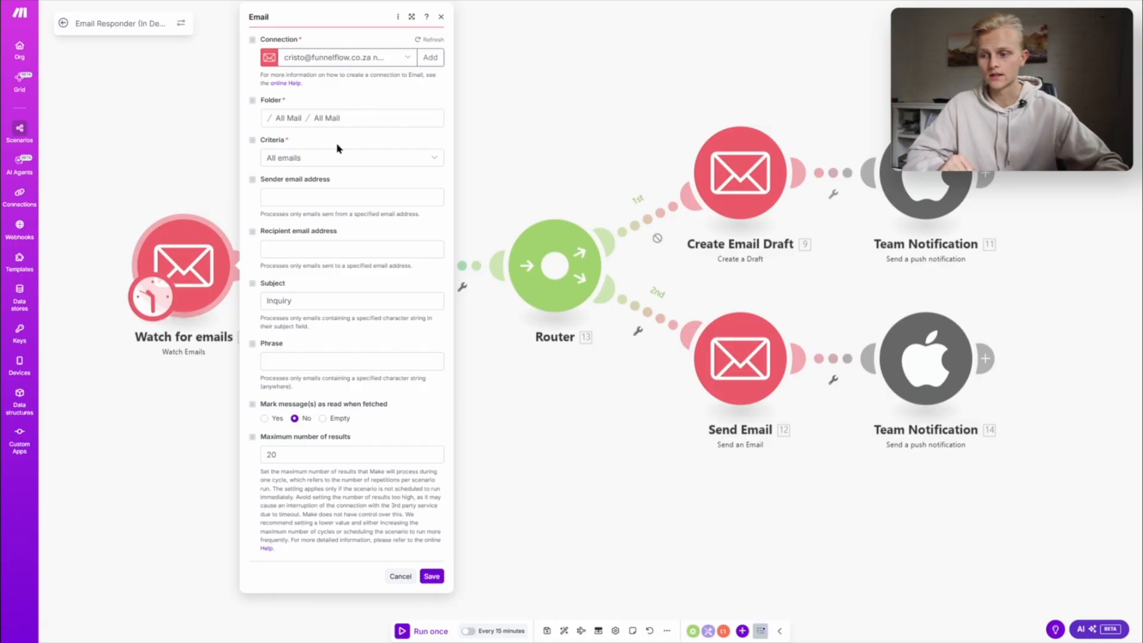
left_click(288, 118)
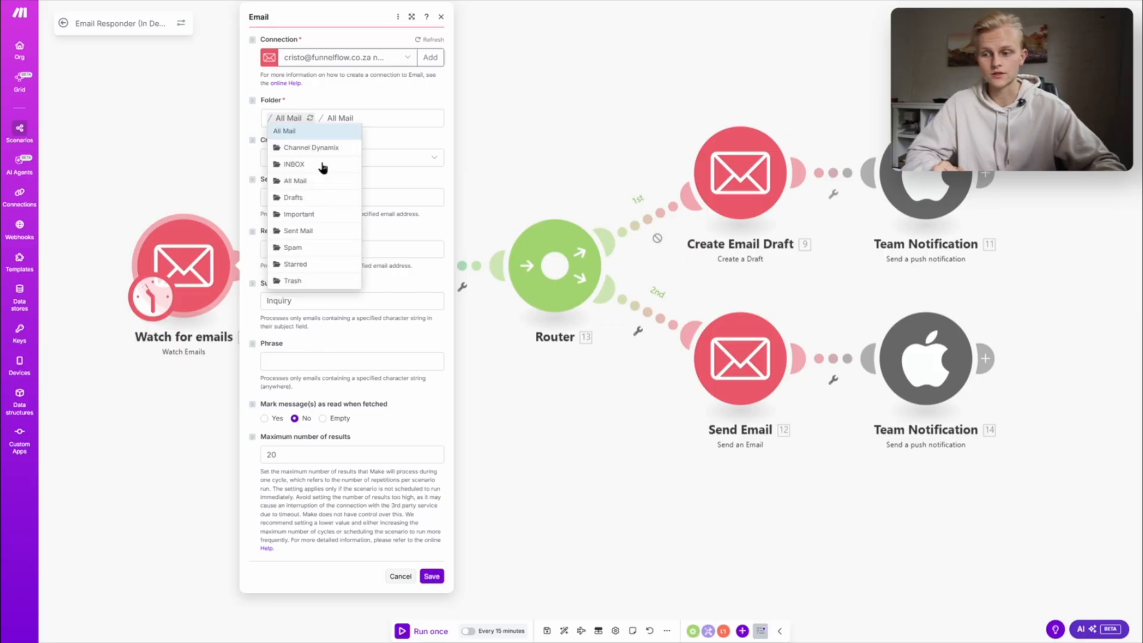
left_click(432, 291)
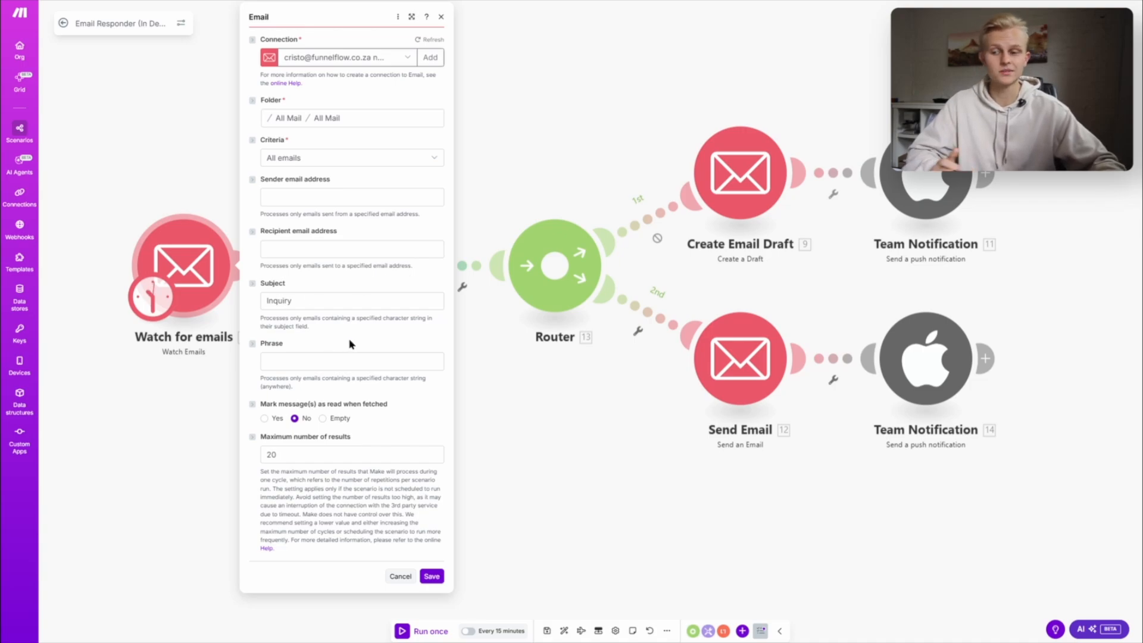
double_click(314, 302)
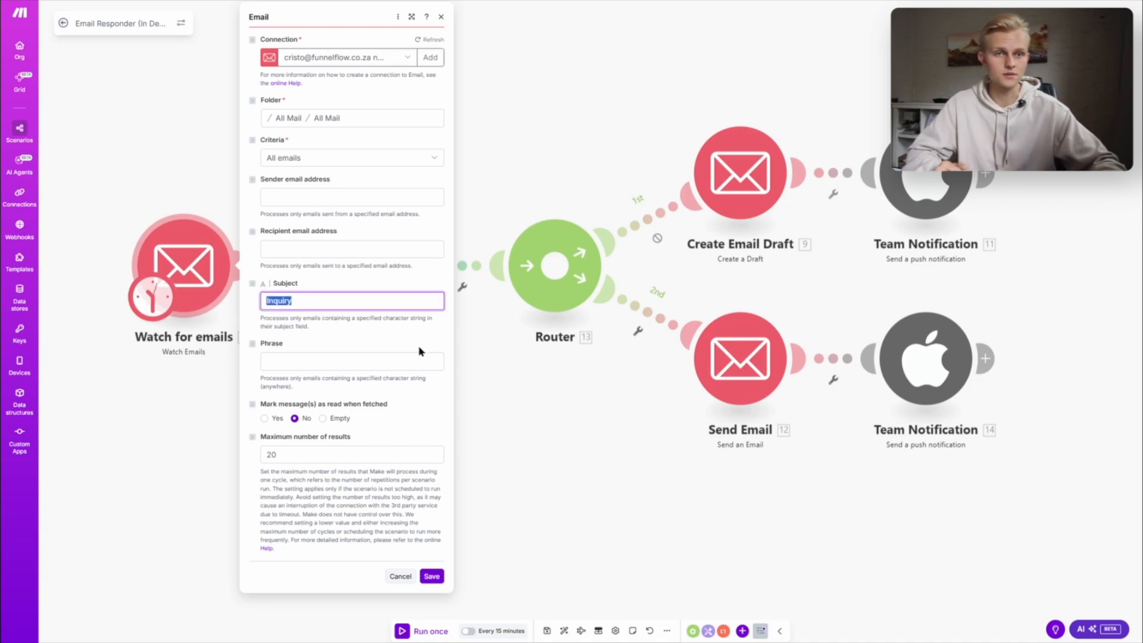
left_click(331, 307)
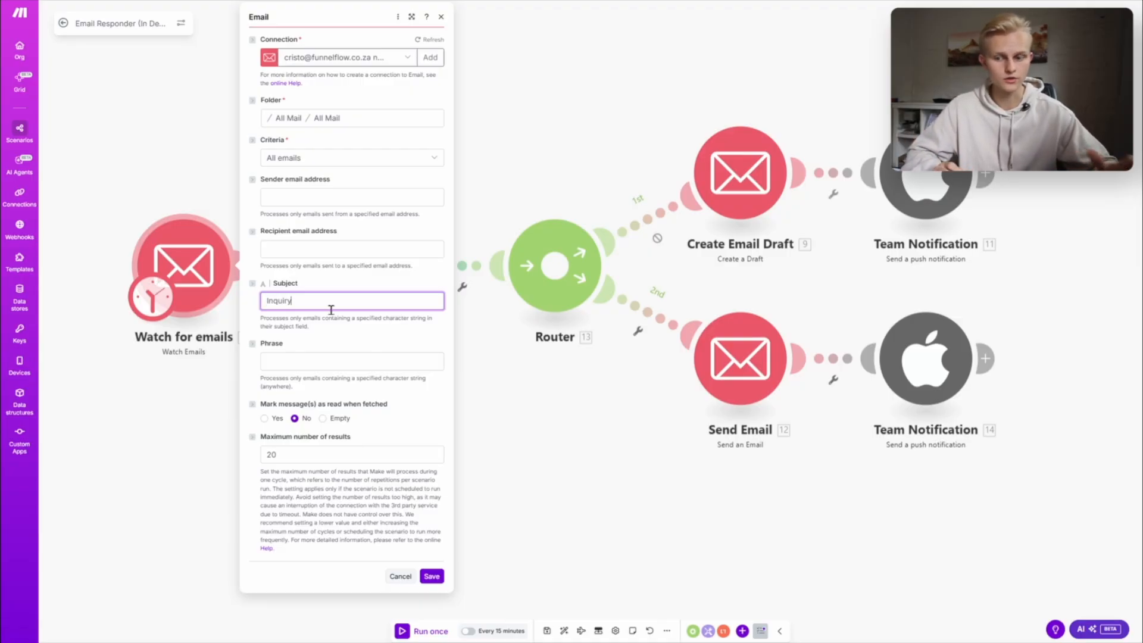
- Save the Watch for emails settings and move that module farther away from Write Email Response
left_click(296, 468)
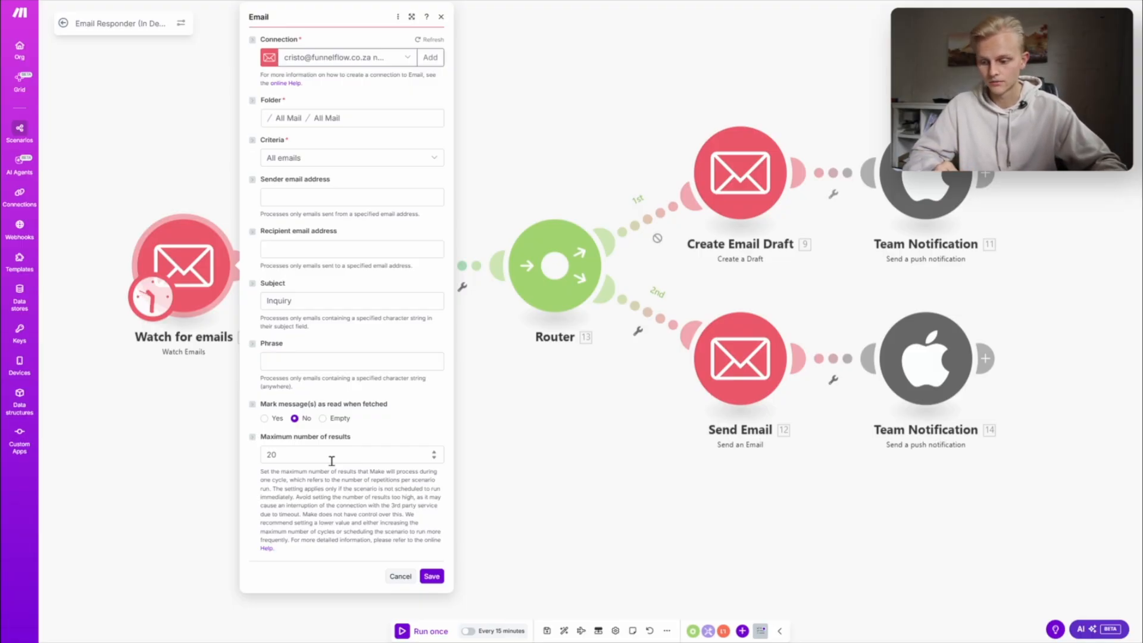
left_click(432, 576)
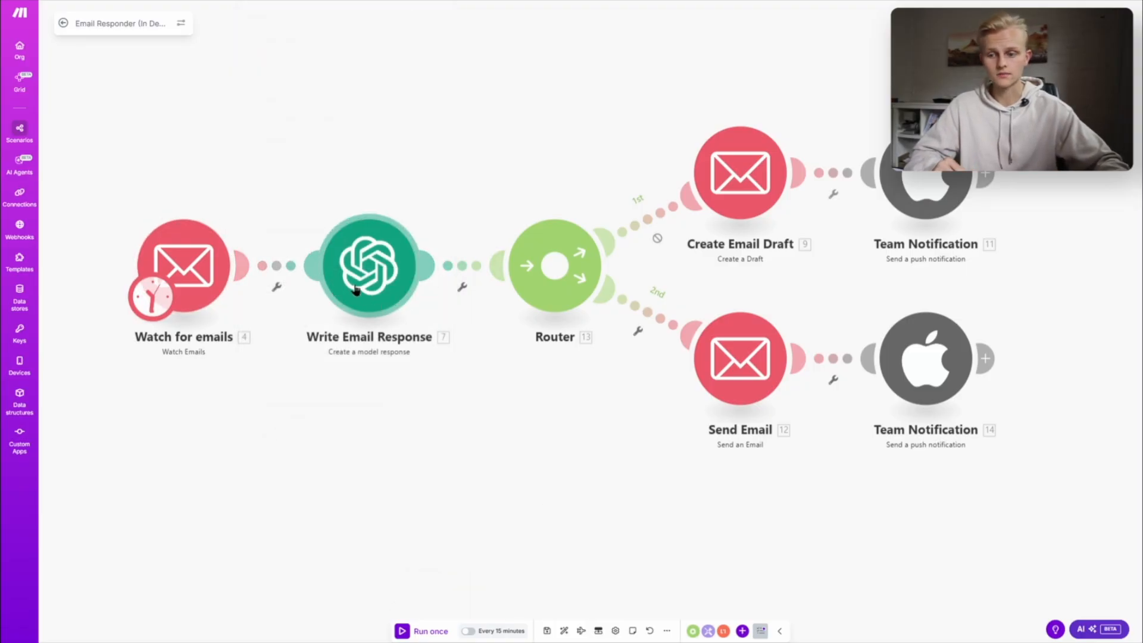
left_click_drag(381, 431, 598, 470)
left_click_drag(397, 284, 316, 279)
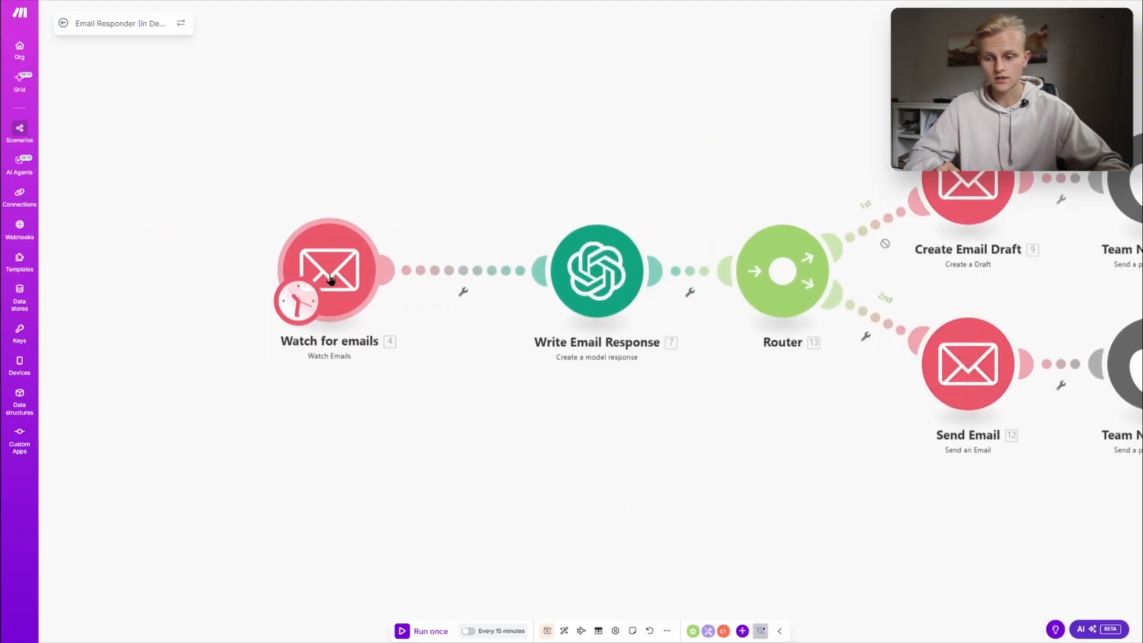
- Add an OpenAI Create a model response module between Watch for emails and Write Email Response
right_click(453, 272)
left_click(490, 340)
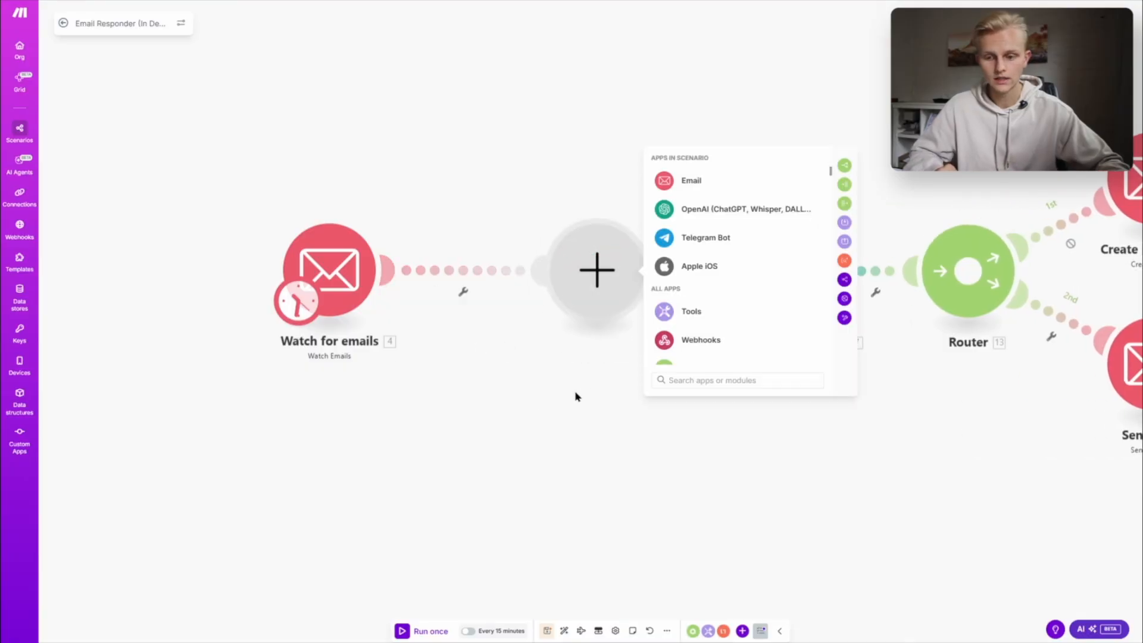
left_click(717, 208)
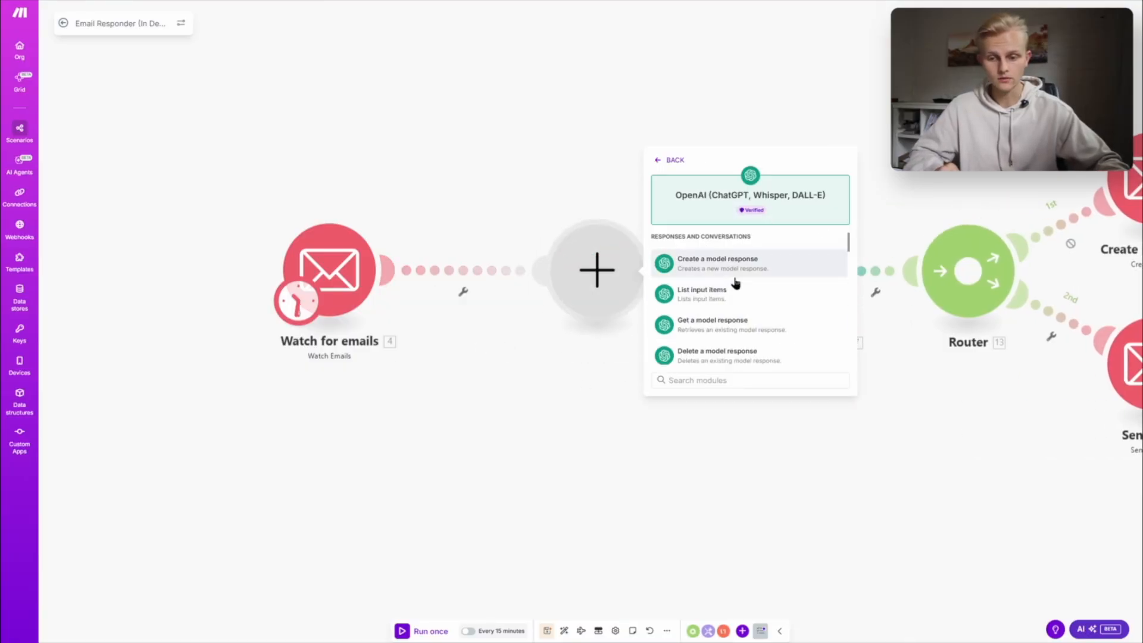
scroll(758, 306, "down", 2)
scroll(674, 262, "up", 2)
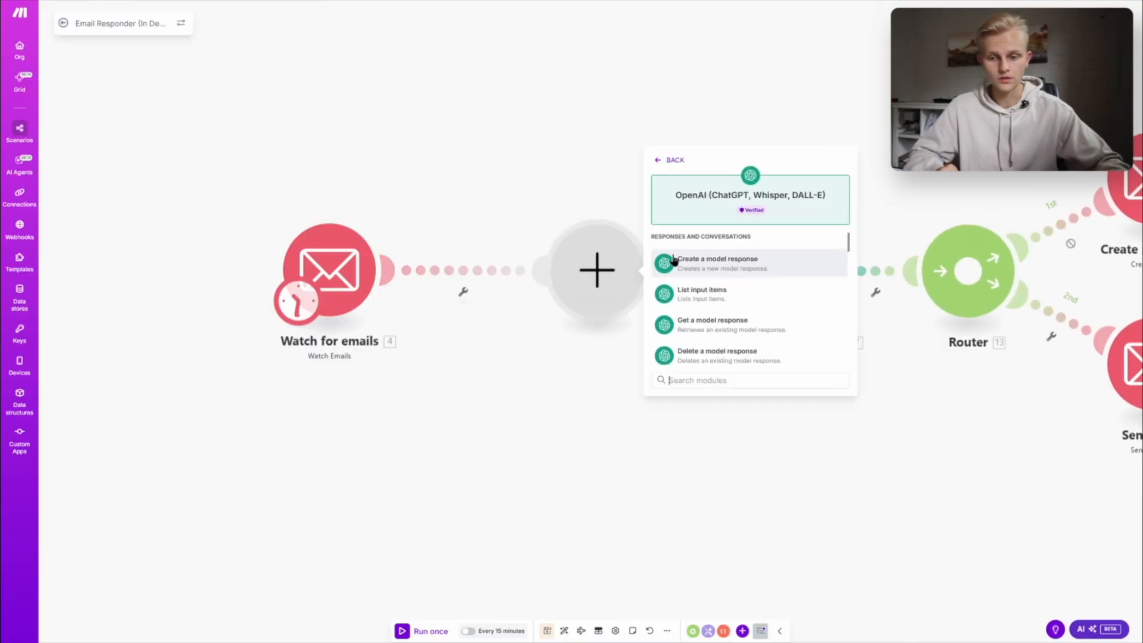
left_click(742, 266)
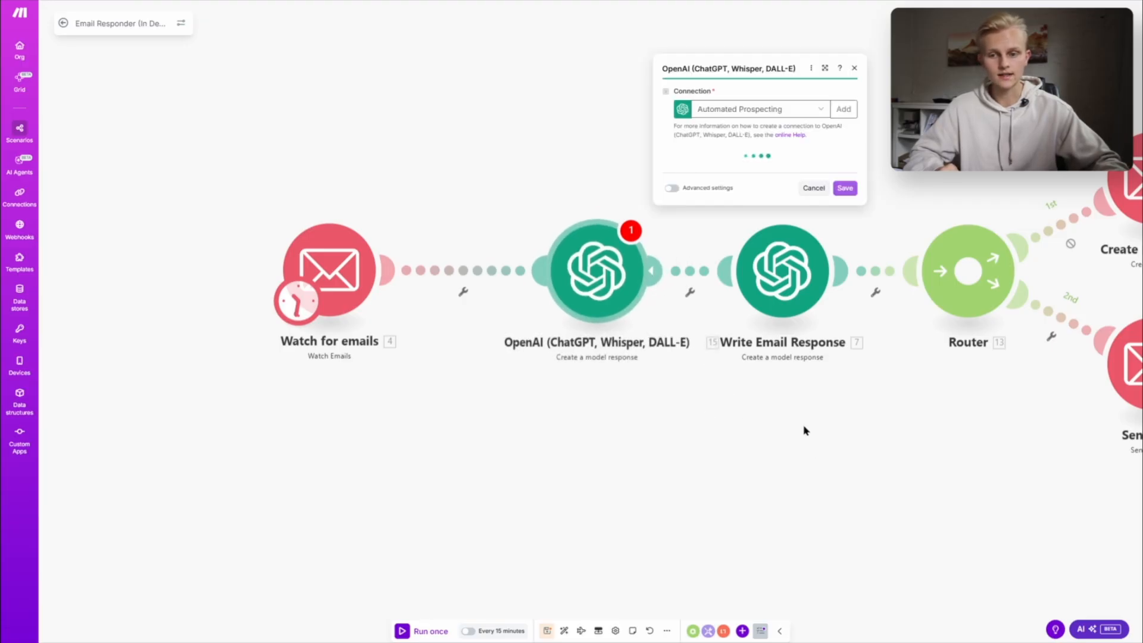
- Start a new OpenAI connection for the added module and go to its API key field
left_click(843, 104)
left_click(965, 59)
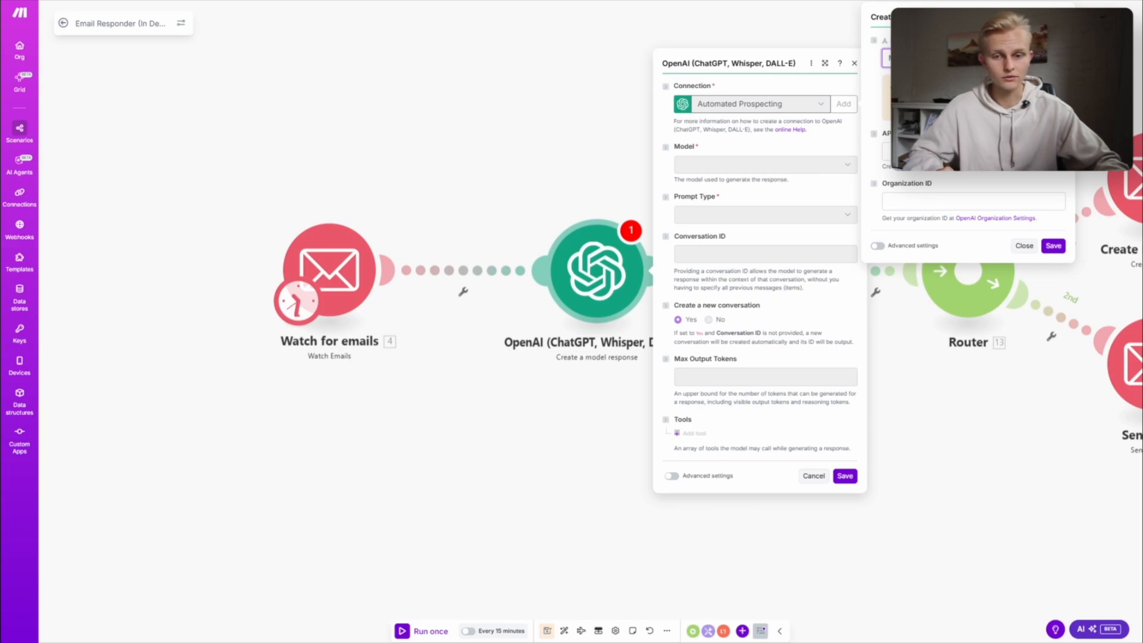
left_click(917, 152)
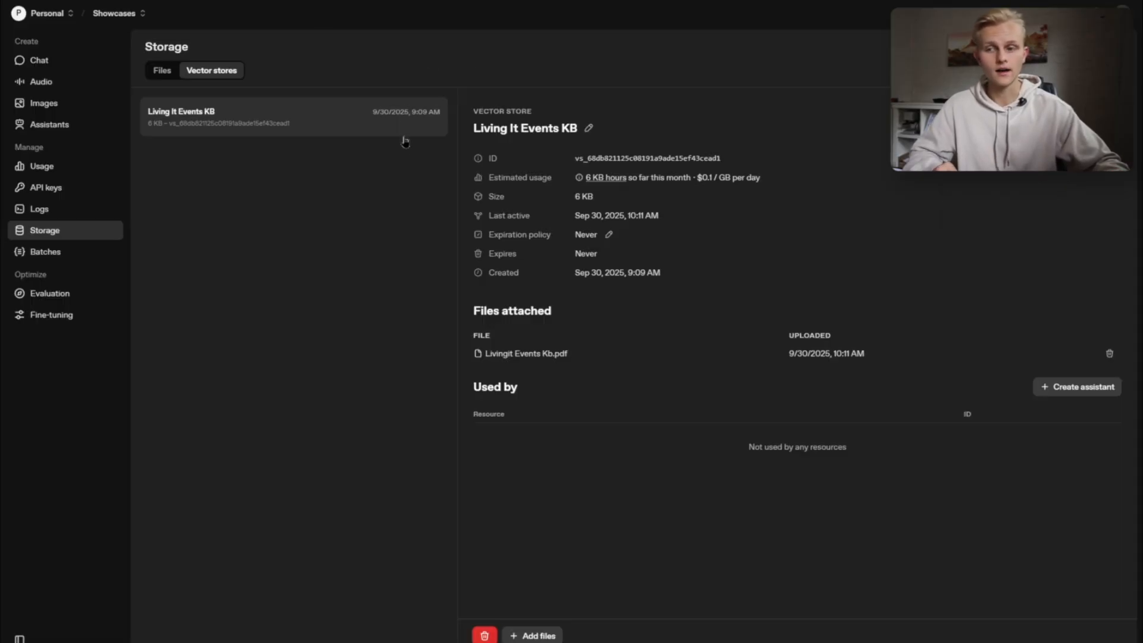
- Open platform.openai.com in a new browser tab and choose the Showcases project
key("ctrl+t")
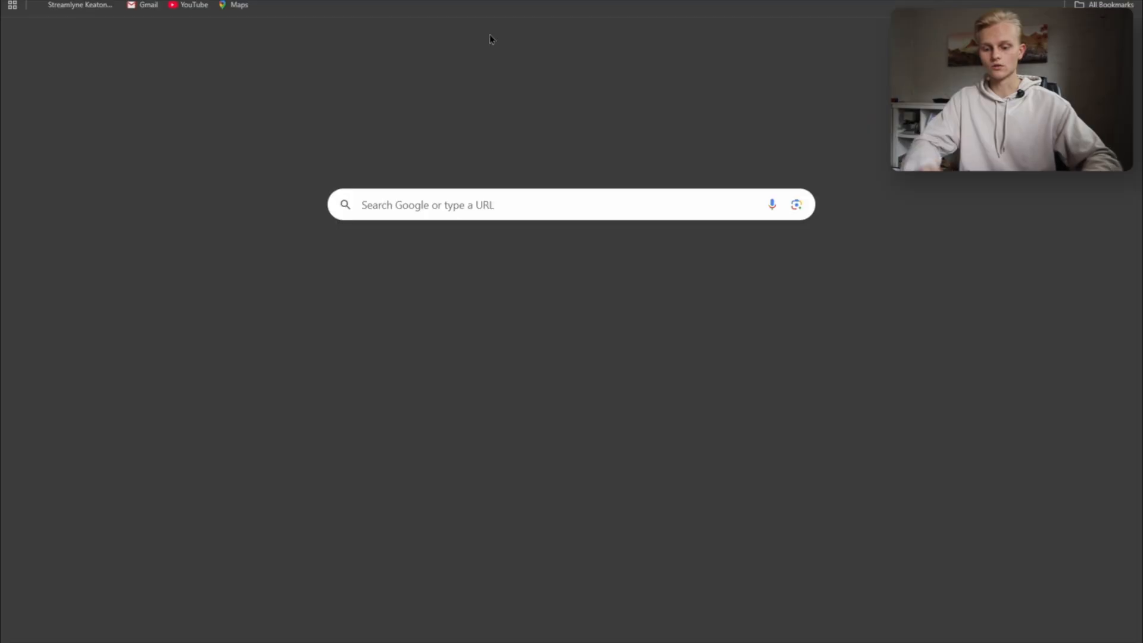
type("plat")
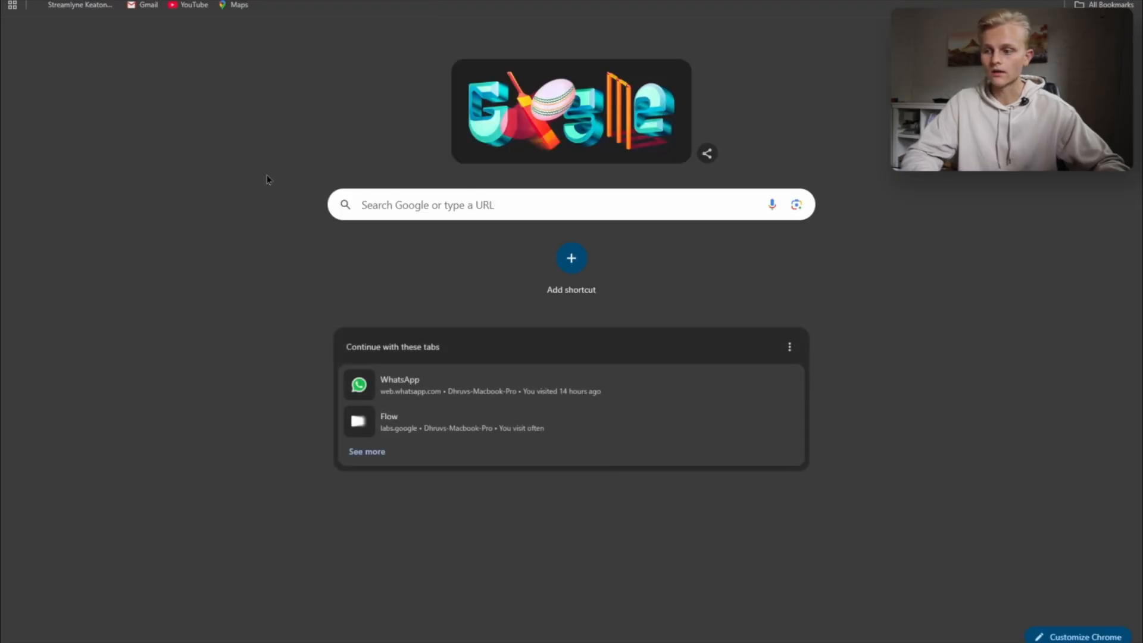
type("http://platform.openai.com")
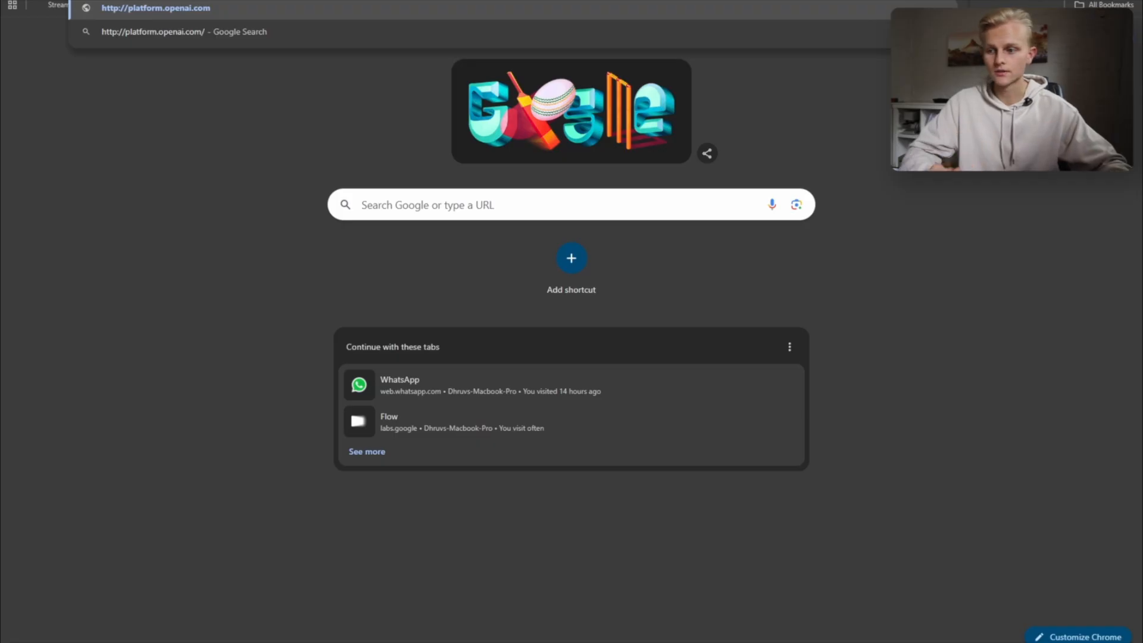
key("Return")
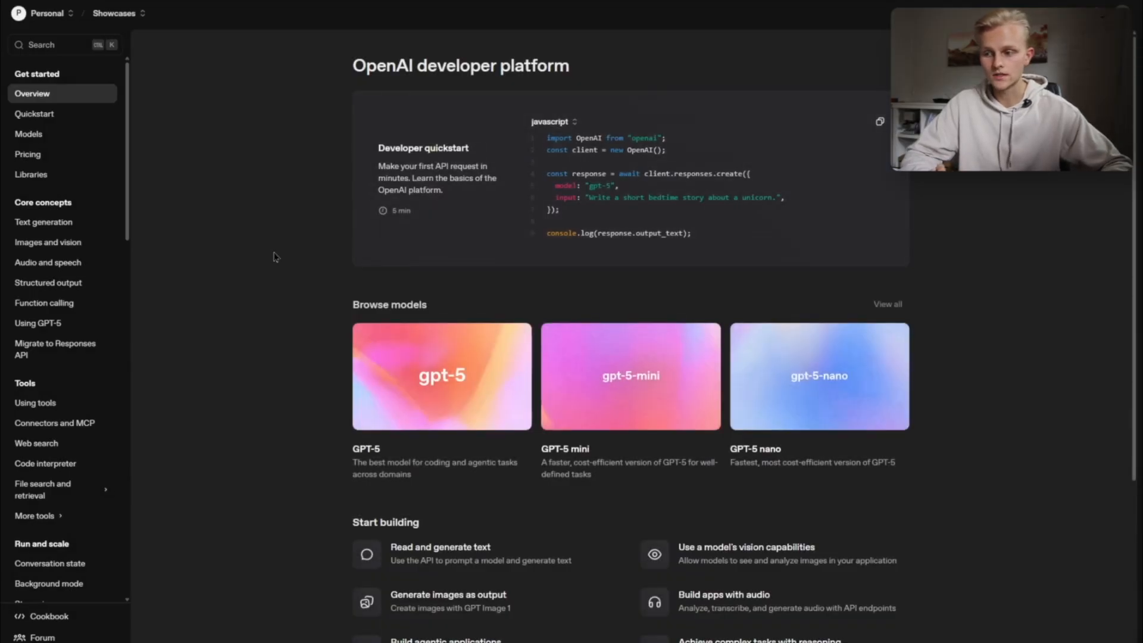
left_click(132, 12)
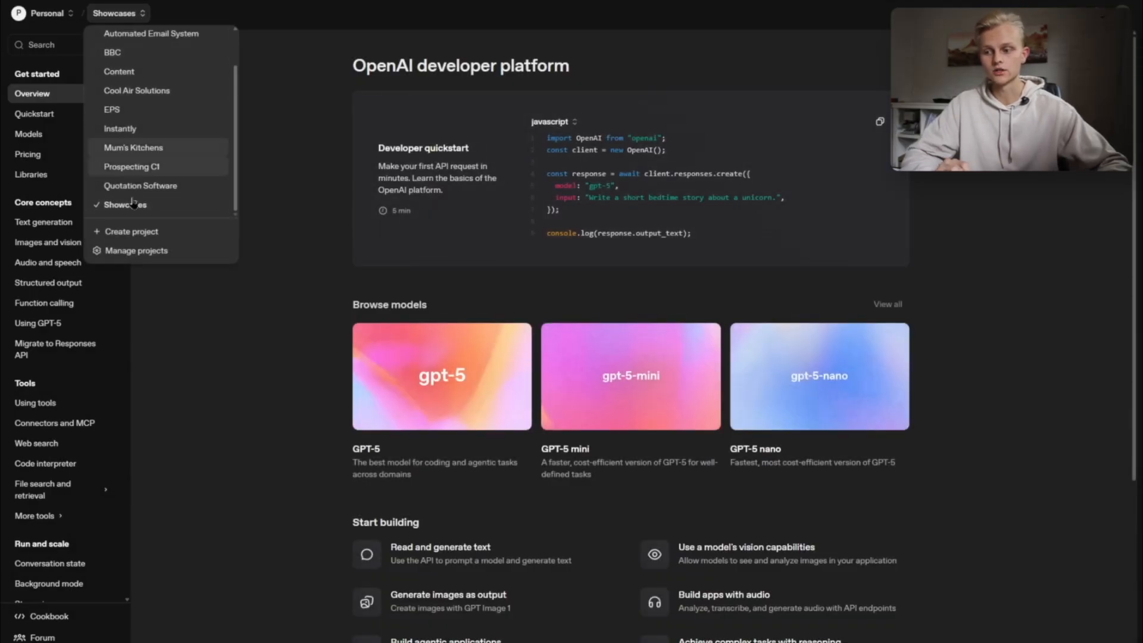
left_click(149, 207)
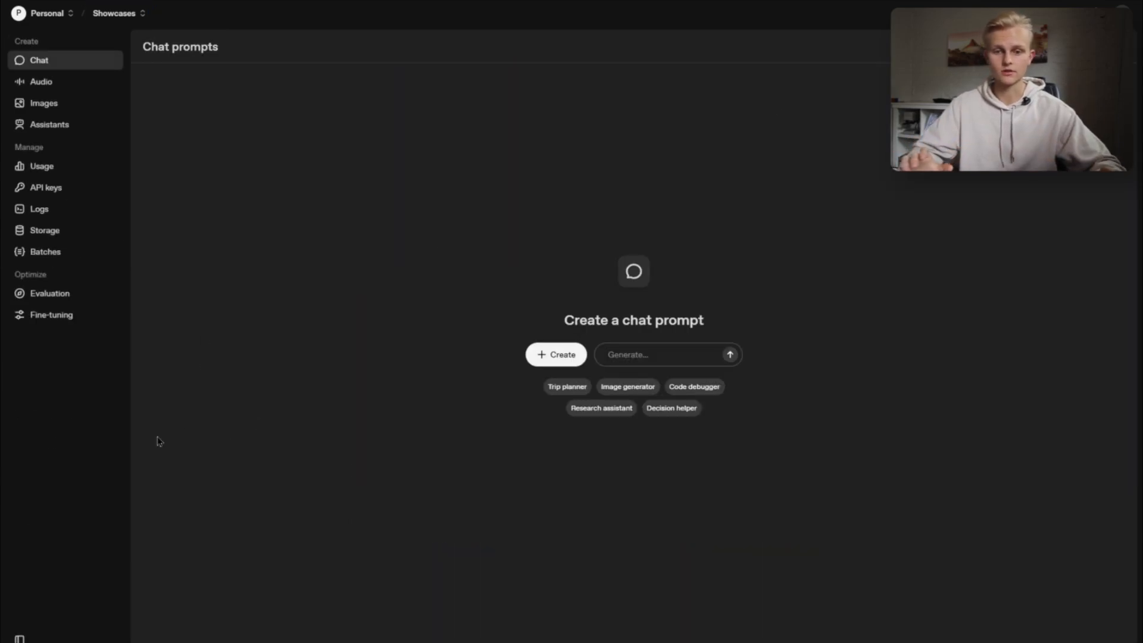
- Create a new secret API key for the Showcases project with all permissions
left_click(54, 190)
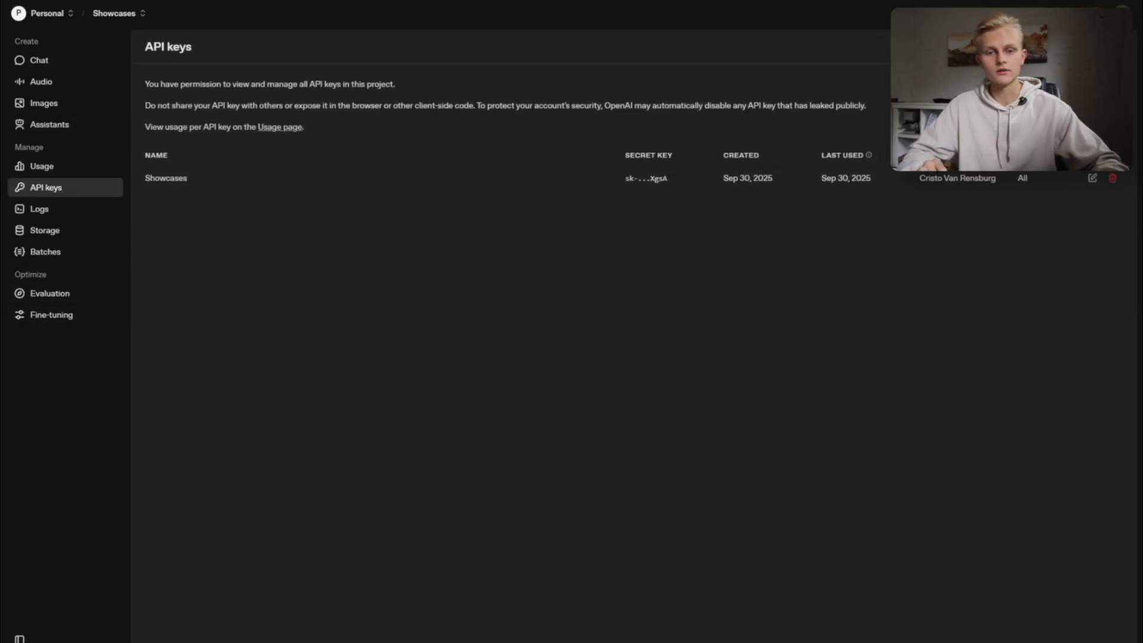
left_click(1081, 47)
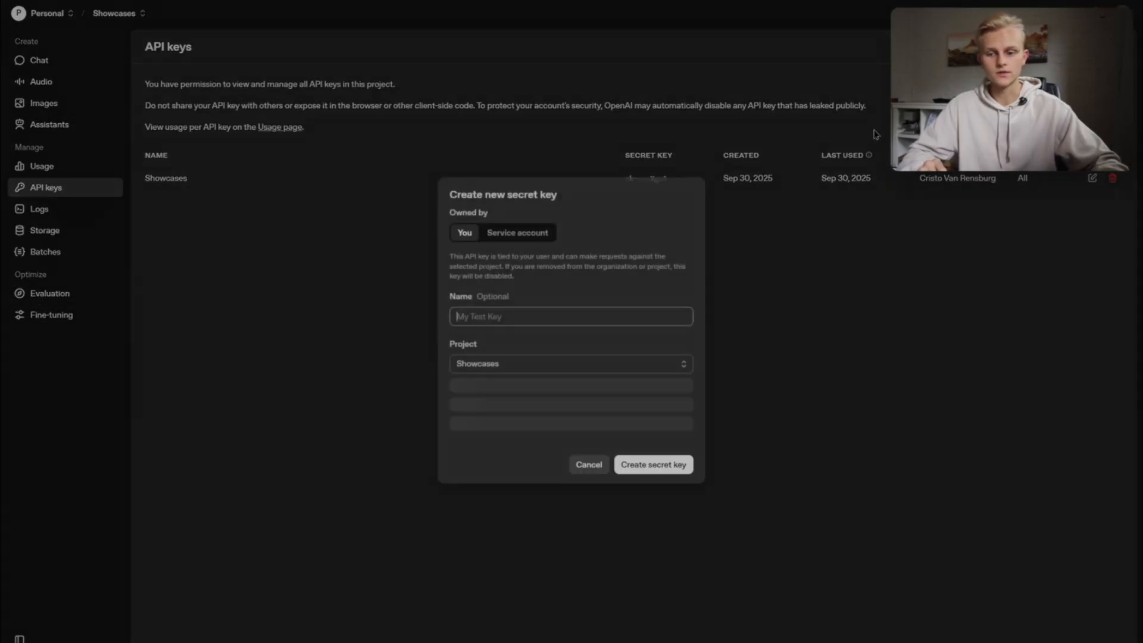
left_click(664, 459)
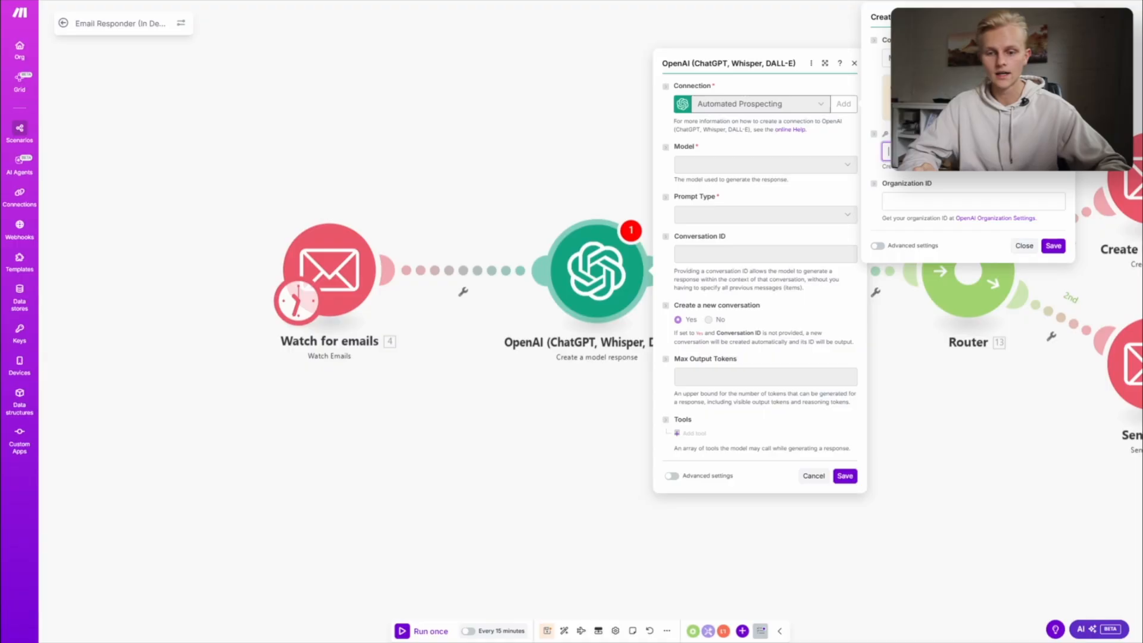
- Return to Make, paste the API key into the new OpenAI connection form and save the connection
key("ctrl+v")
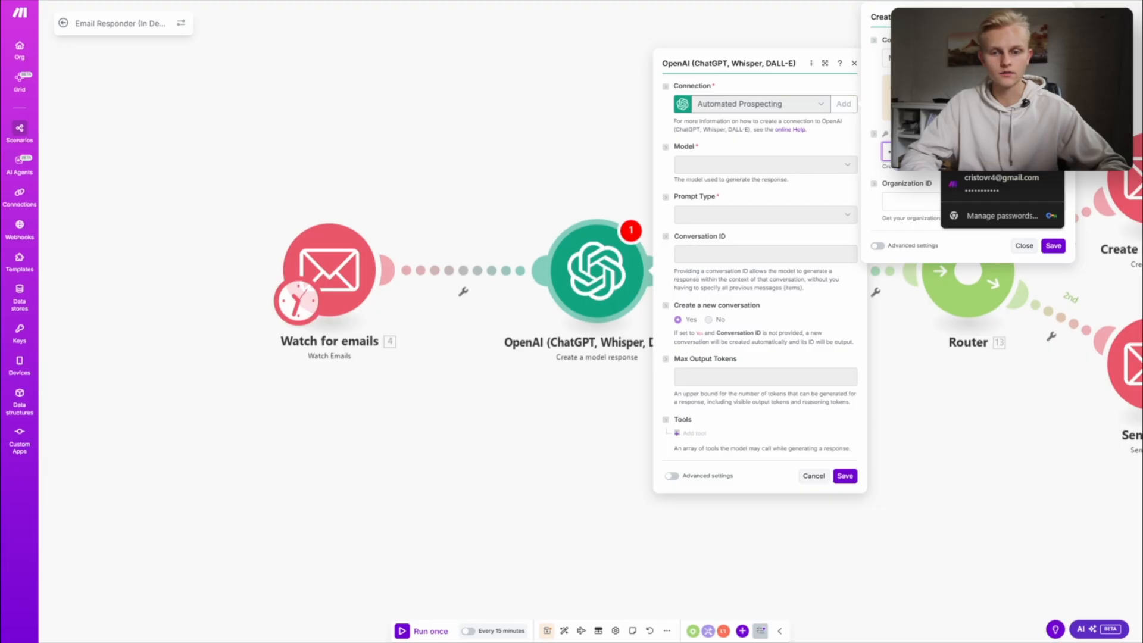
key("shift+Tab")
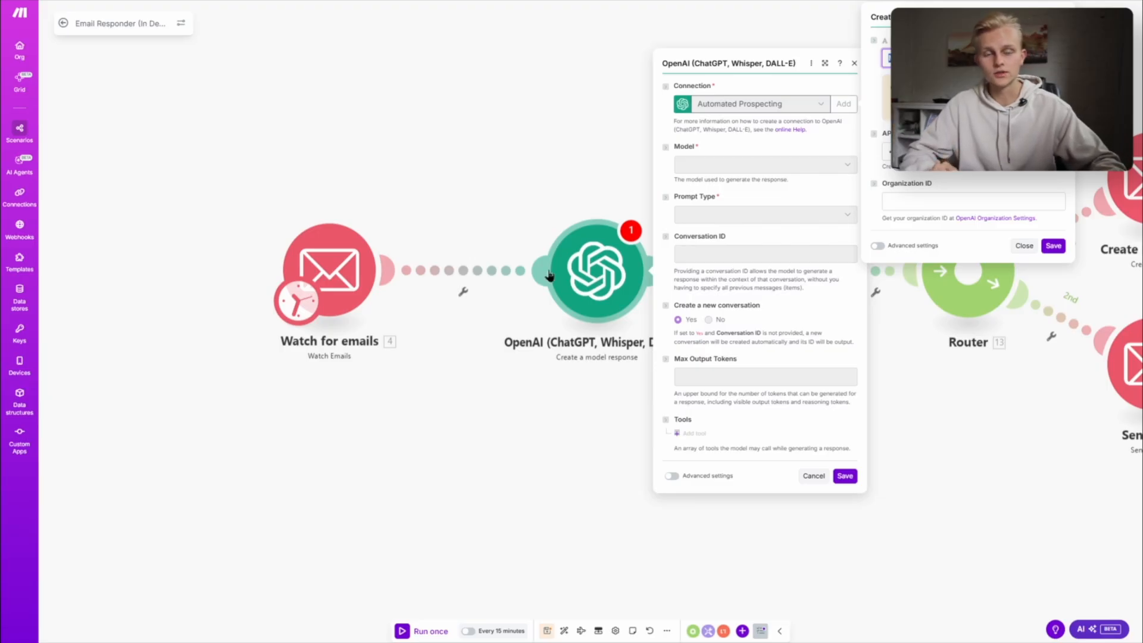
left_click(1047, 247)
- Select the Showcases connection for the added OpenAI module and browse the available models without choosing one
left_click(738, 105)
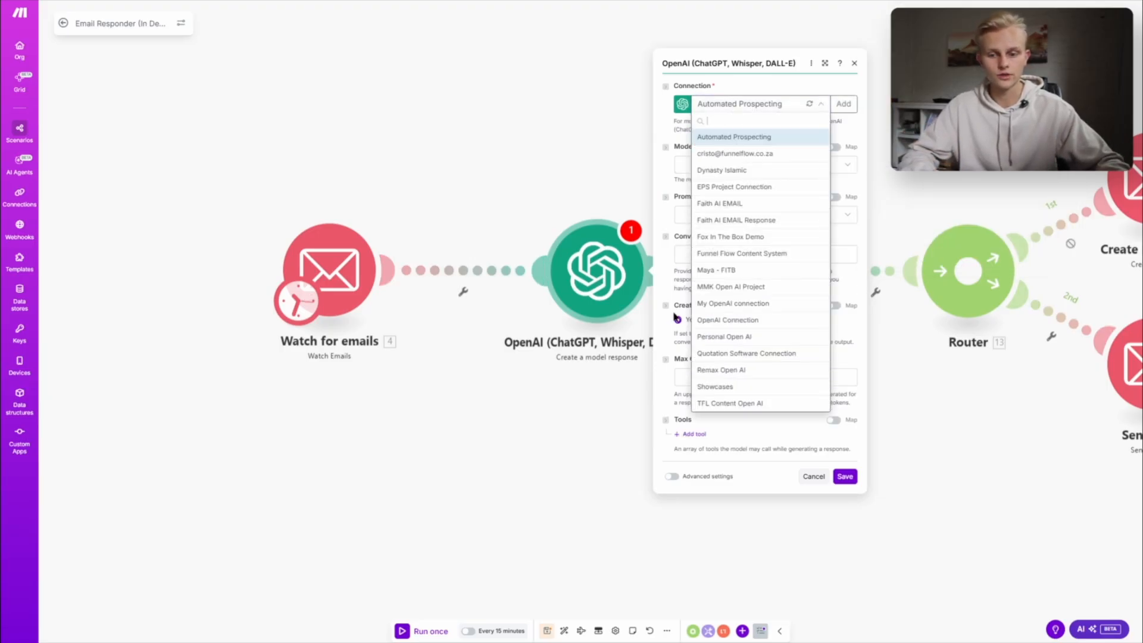
left_click(735, 387)
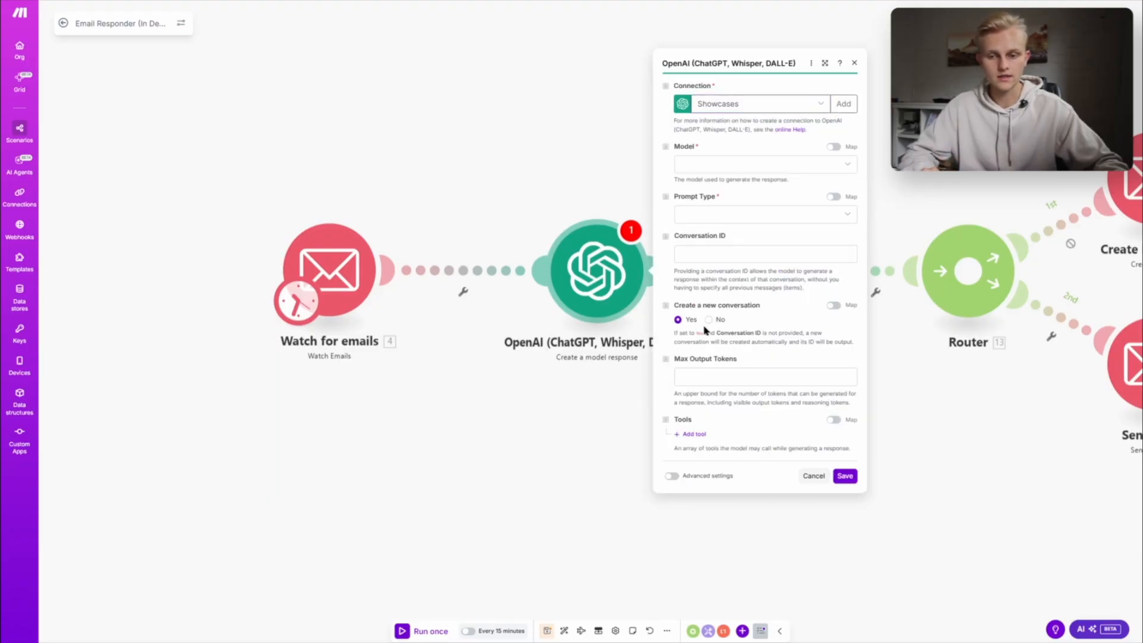
left_click(755, 163)
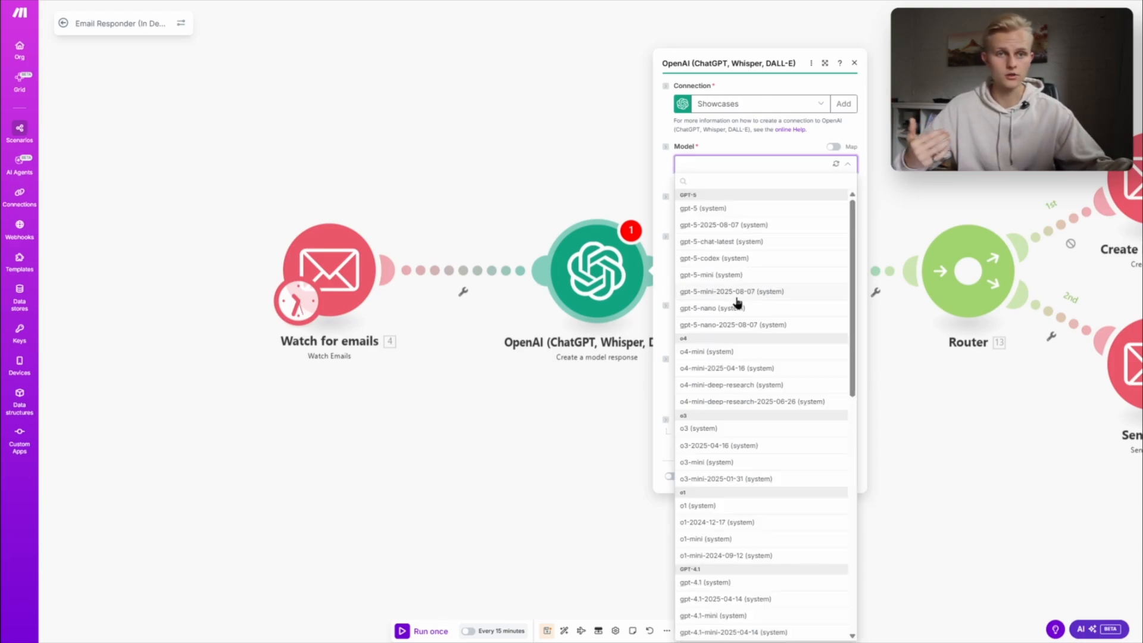
scroll(741, 482, "down", 8)
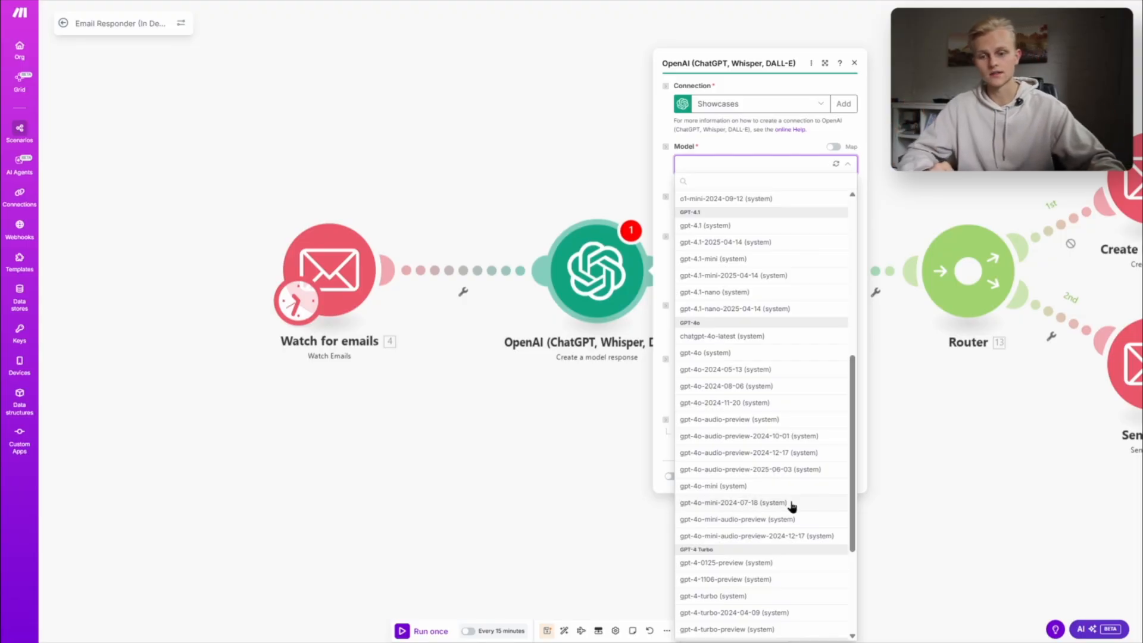
left_click(726, 162)
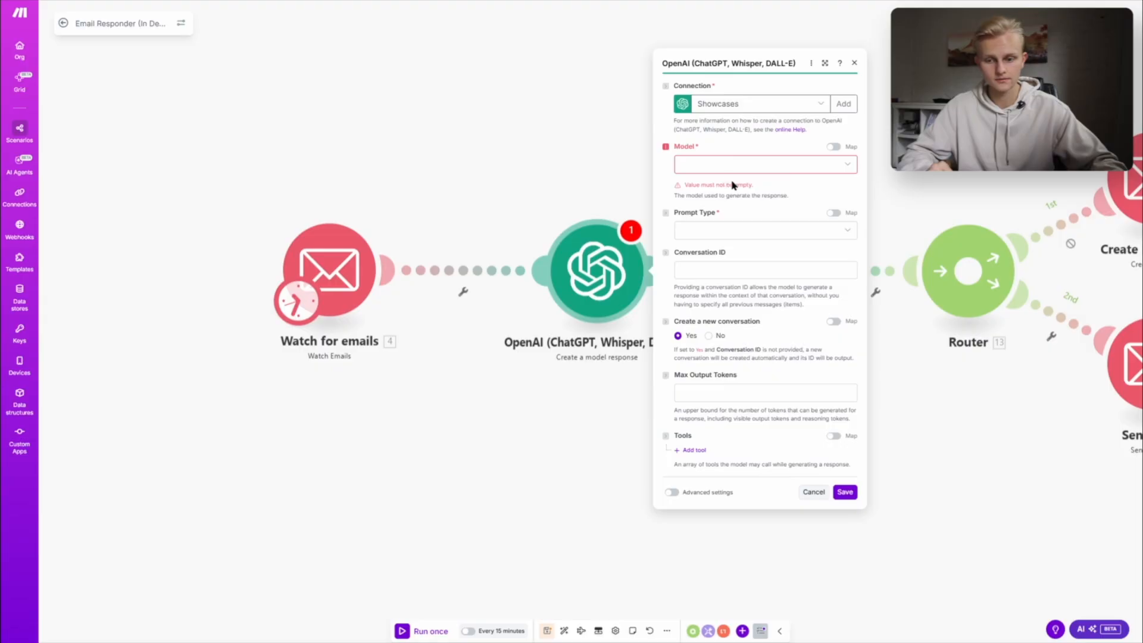
- Delete the added OpenAI module next to Watch for emails from the scenario
left_click(578, 372)
right_click(593, 265)
left_click(637, 387)
- Move Watch for emails closer to Write Email Response, open the Write Email Response settings and read through its prompt
left_click_drag(333, 279, 470, 280)
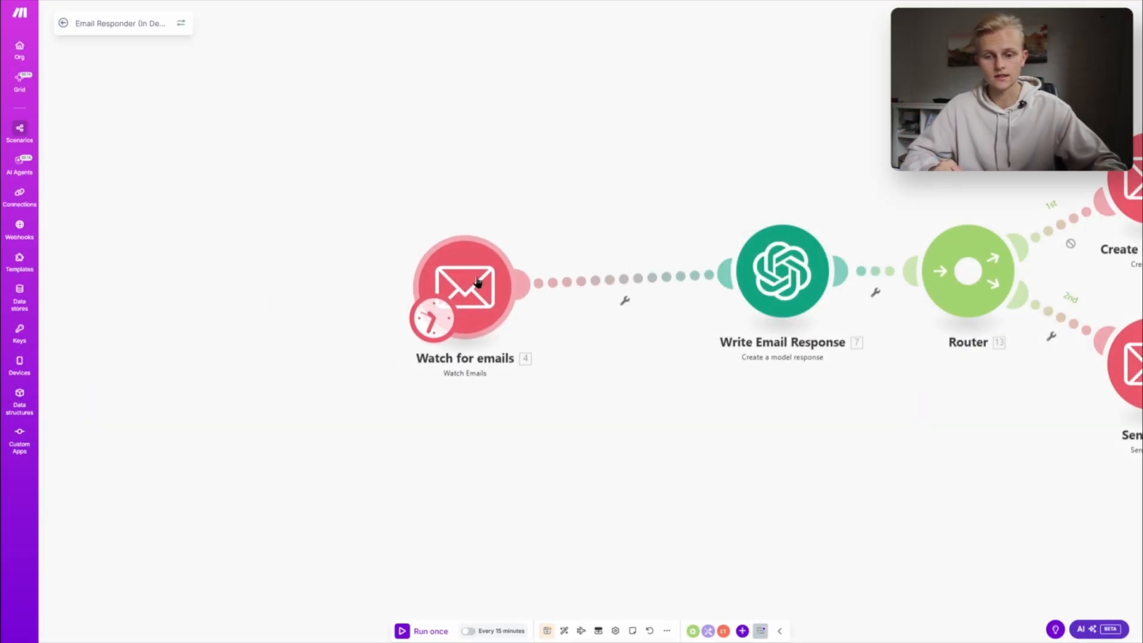
left_click(783, 270)
scroll(798, 360, "down", 3)
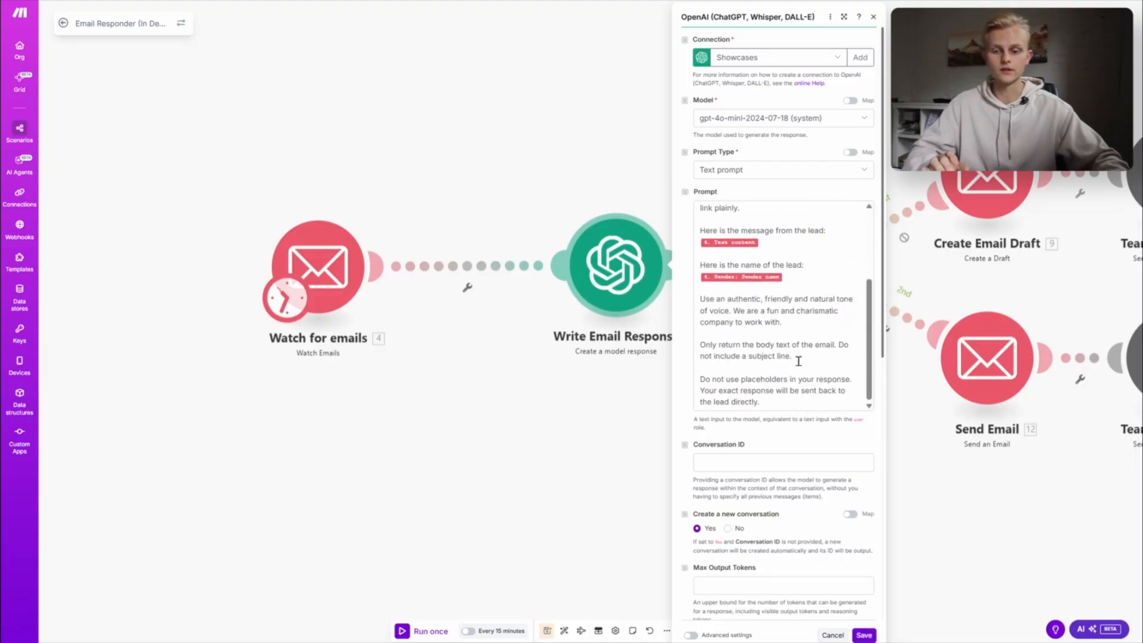
left_click_drag(770, 404, 712, 150)
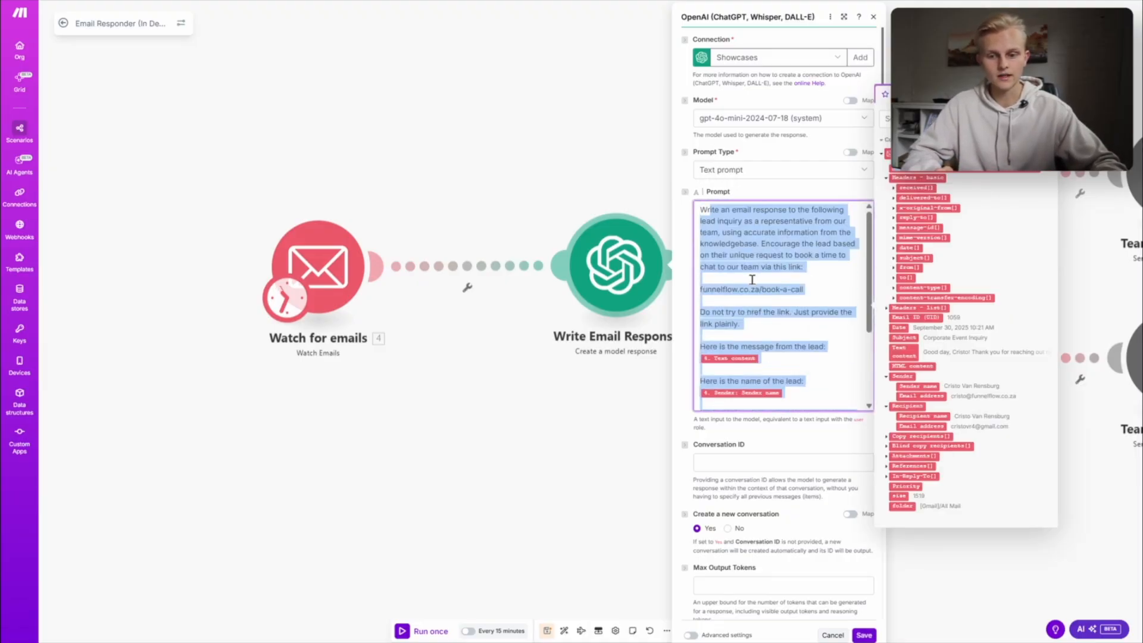
left_click(797, 328)
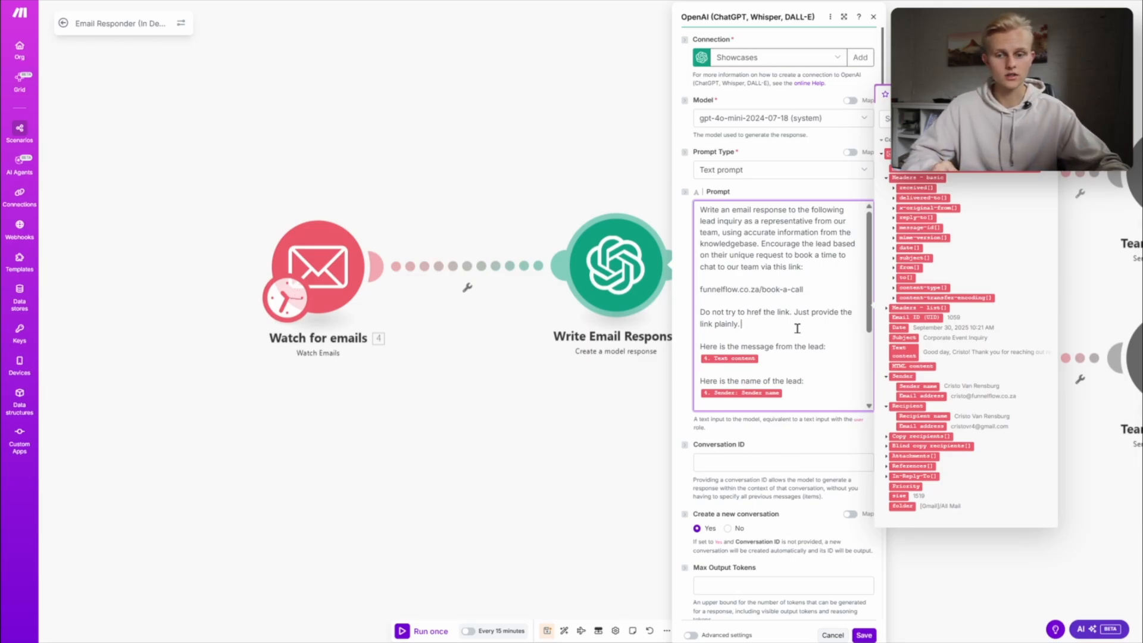
scroll(797, 328, "down", 2)
left_click_drag(777, 403, 723, 217)
left_click(783, 266)
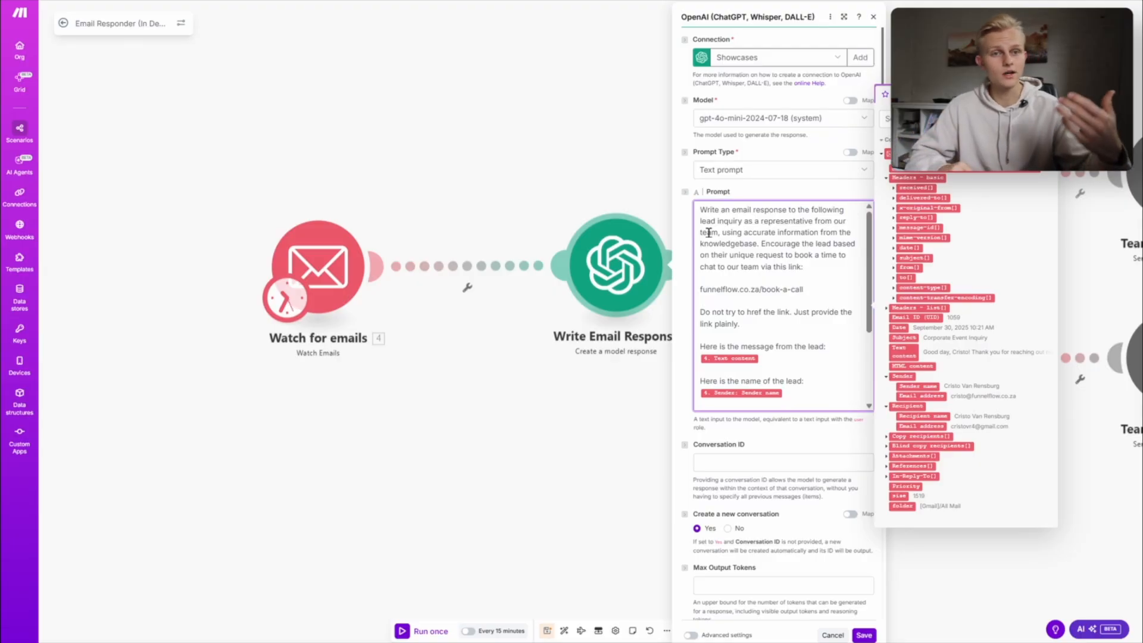
- Examine the prompt's knowledgebase instruction, booking link, lead message and name fields, and tone-of-voice instructions
left_click(756, 232)
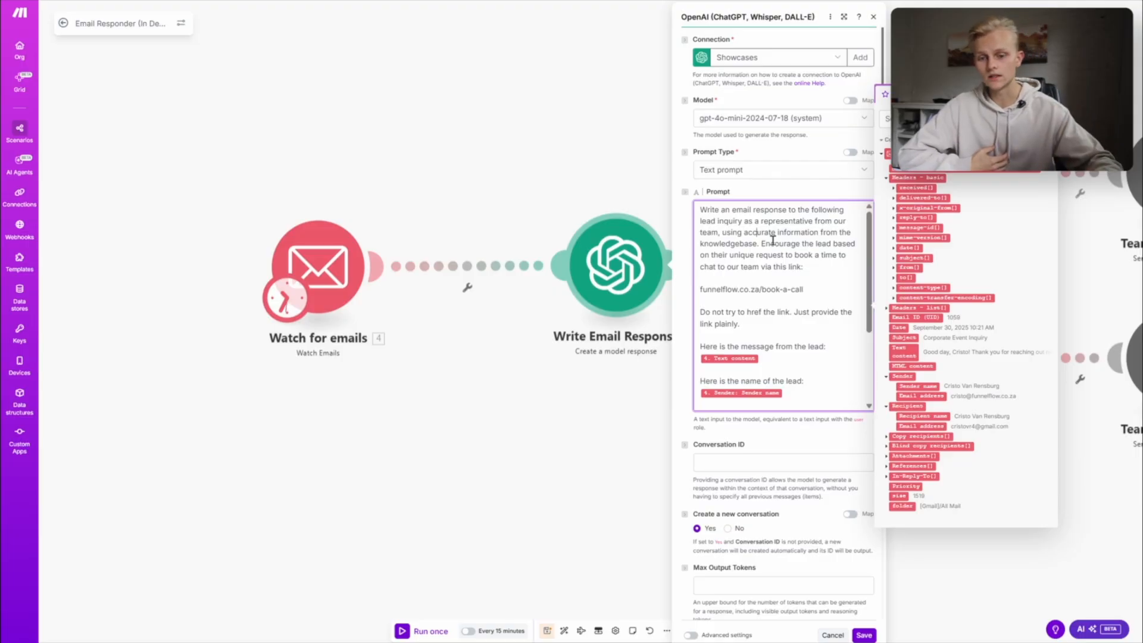
scroll(772, 240, "down", 1)
triple_click(721, 231)
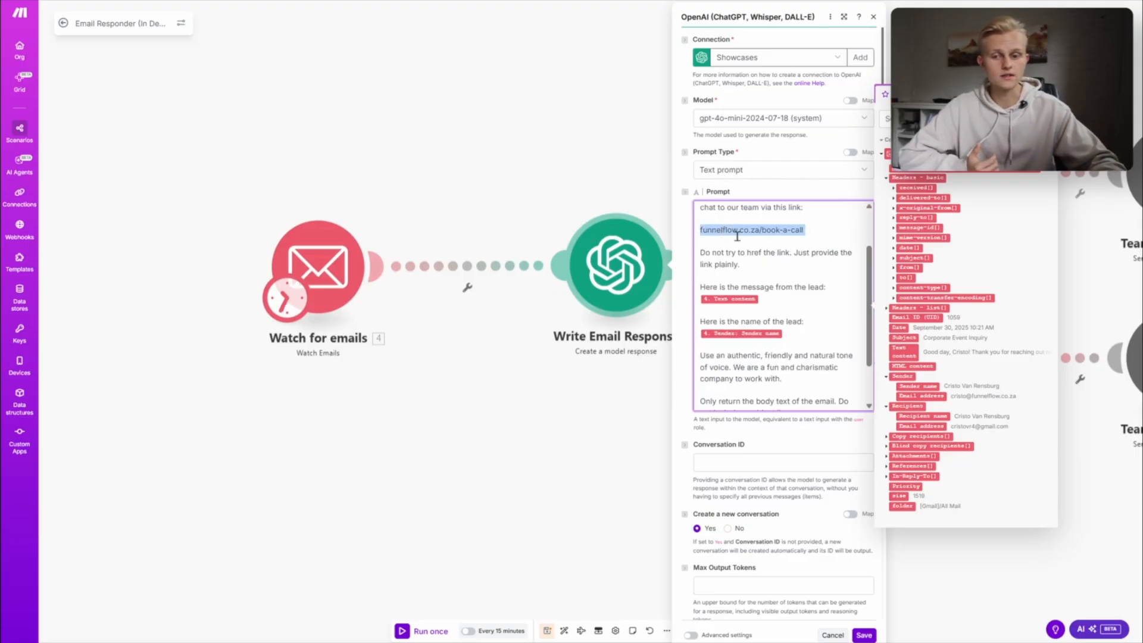
left_click(852, 238)
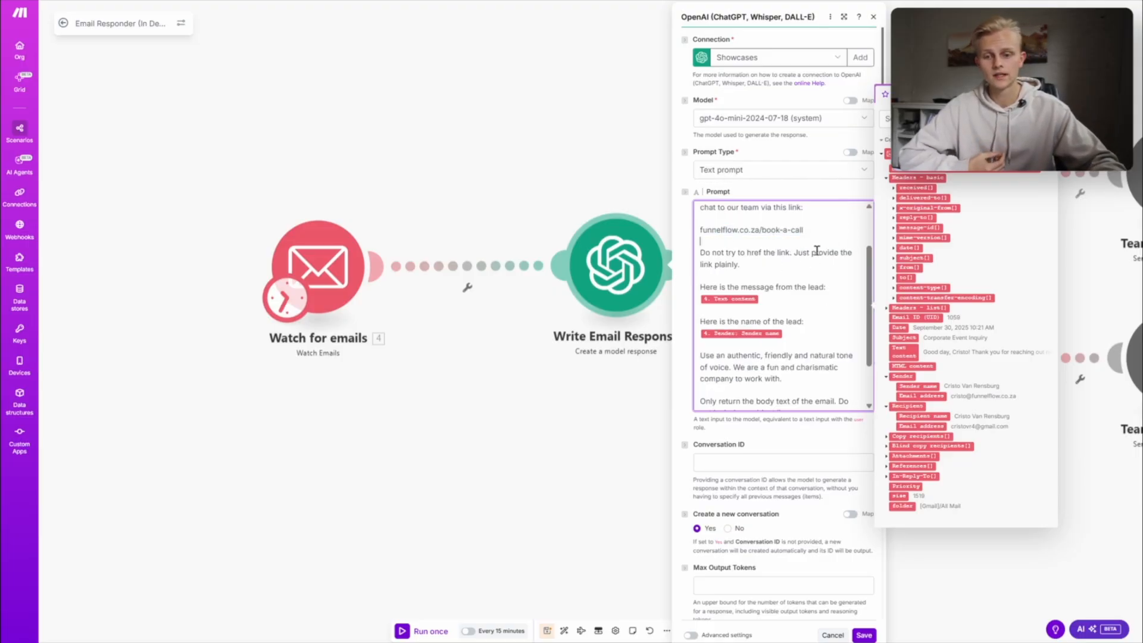
left_click(776, 288)
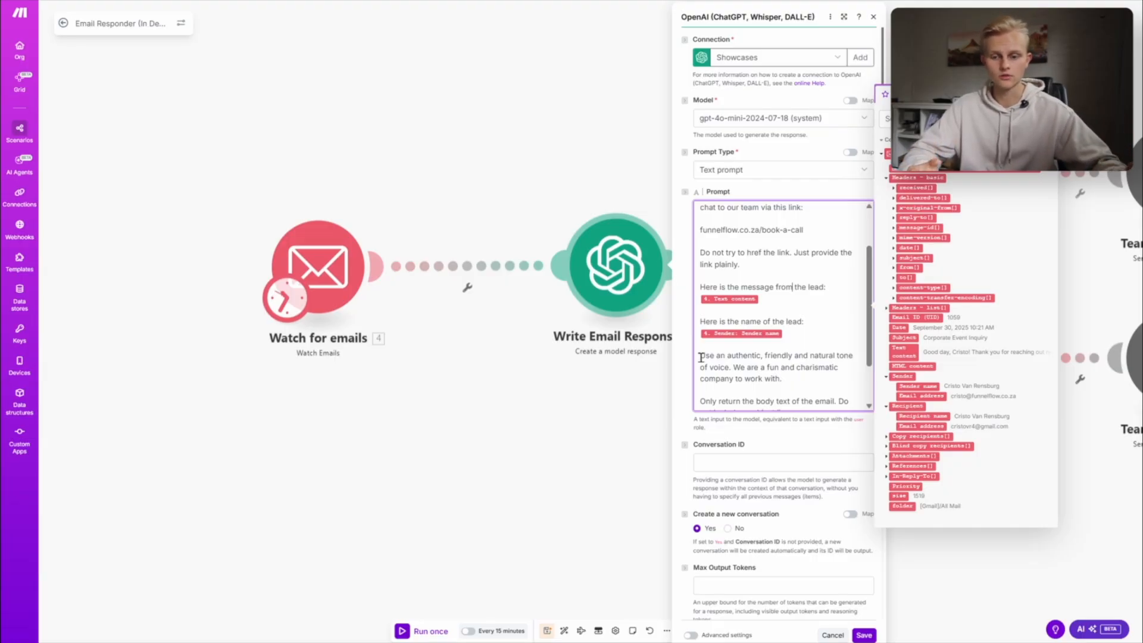
scroll(702, 357, "down", 1)
triple_click(800, 321)
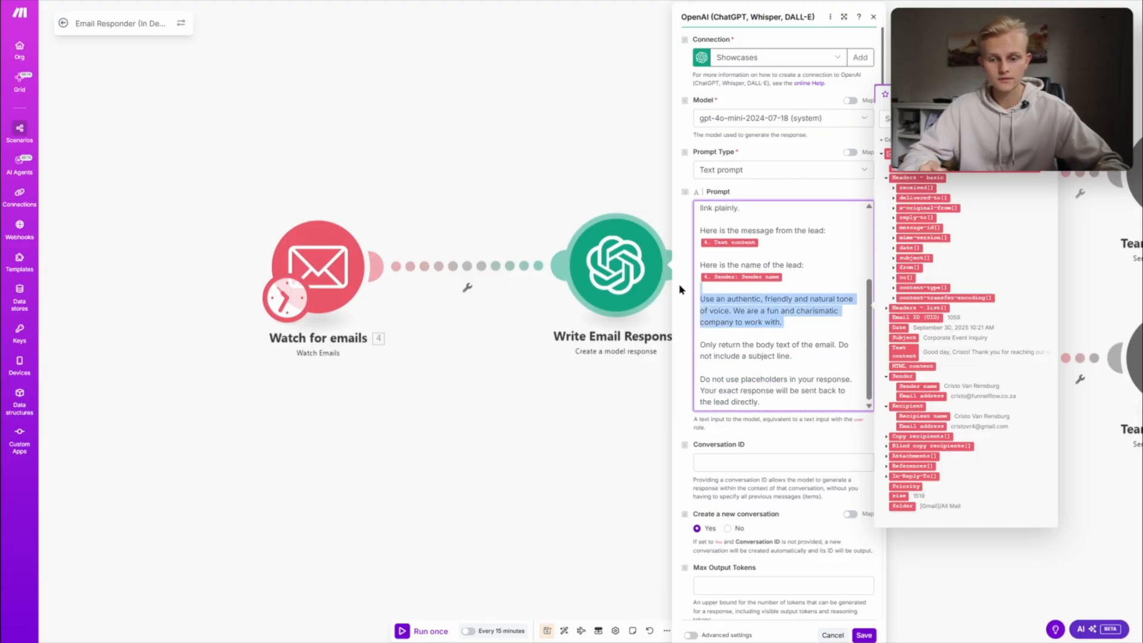
- Examine the prompt's body-text-only and no-placeholder instructions, reread the whole prompt and look over the settings below it
left_click(795, 356)
left_click_drag(795, 356, 700, 345)
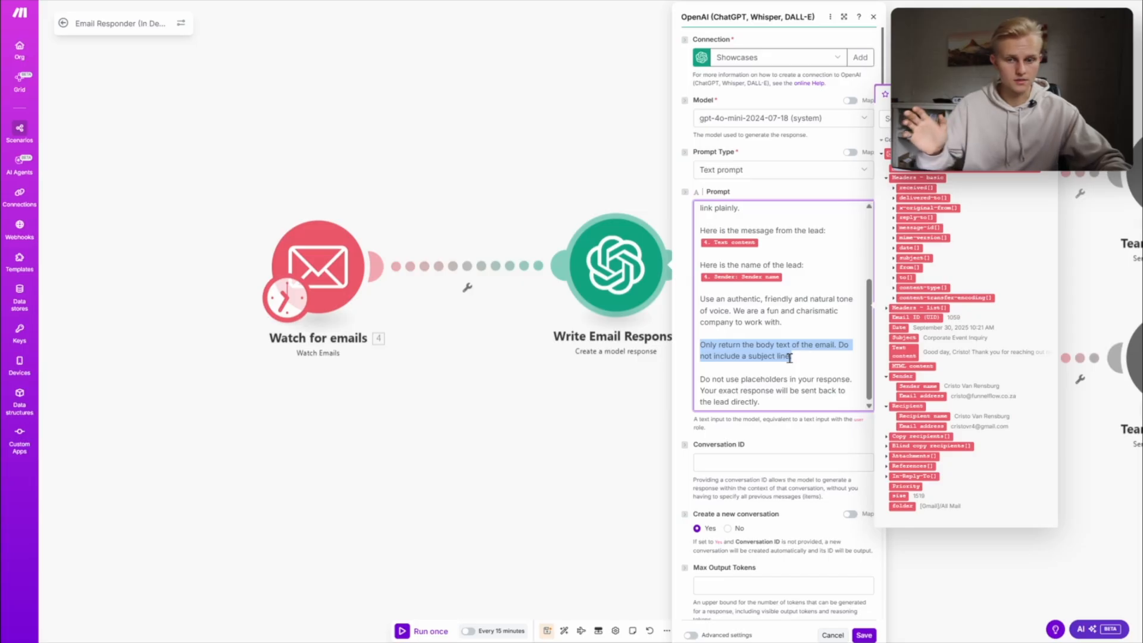
scroll(802, 367, "down", 1)
left_click(779, 345)
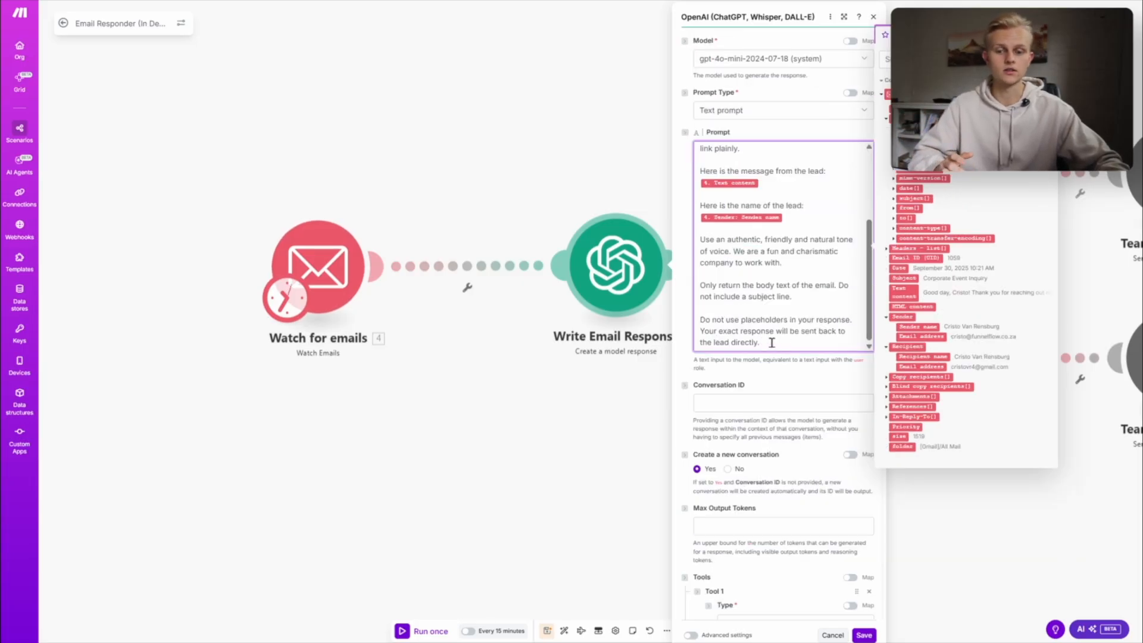
left_click_drag(788, 347, 691, 325)
left_click(801, 340)
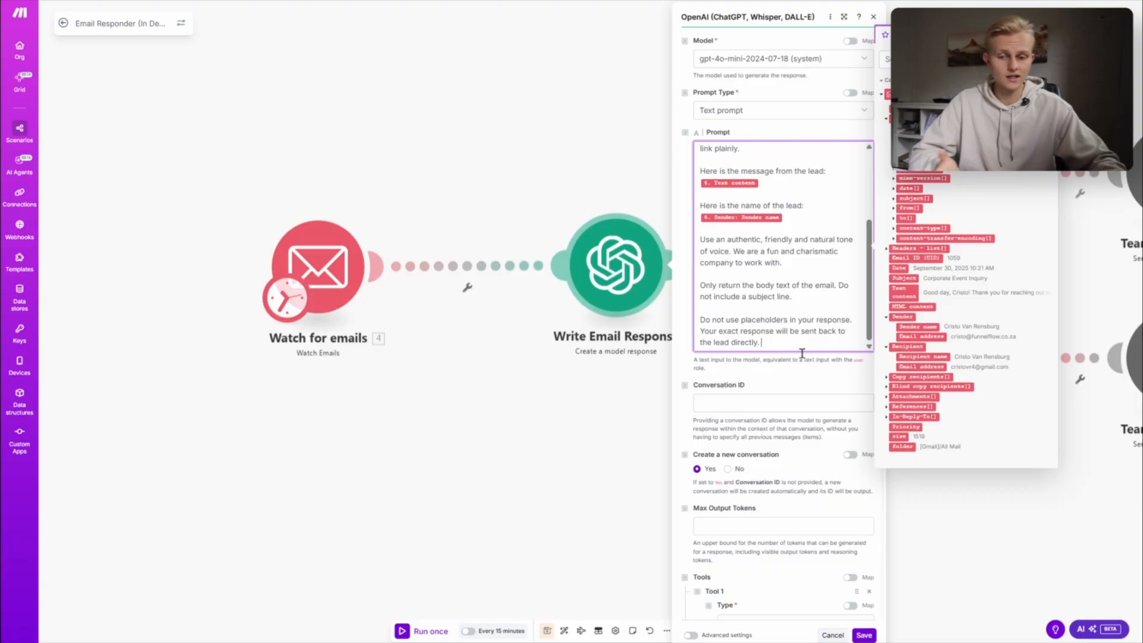
left_click_drag(802, 343, 709, 117)
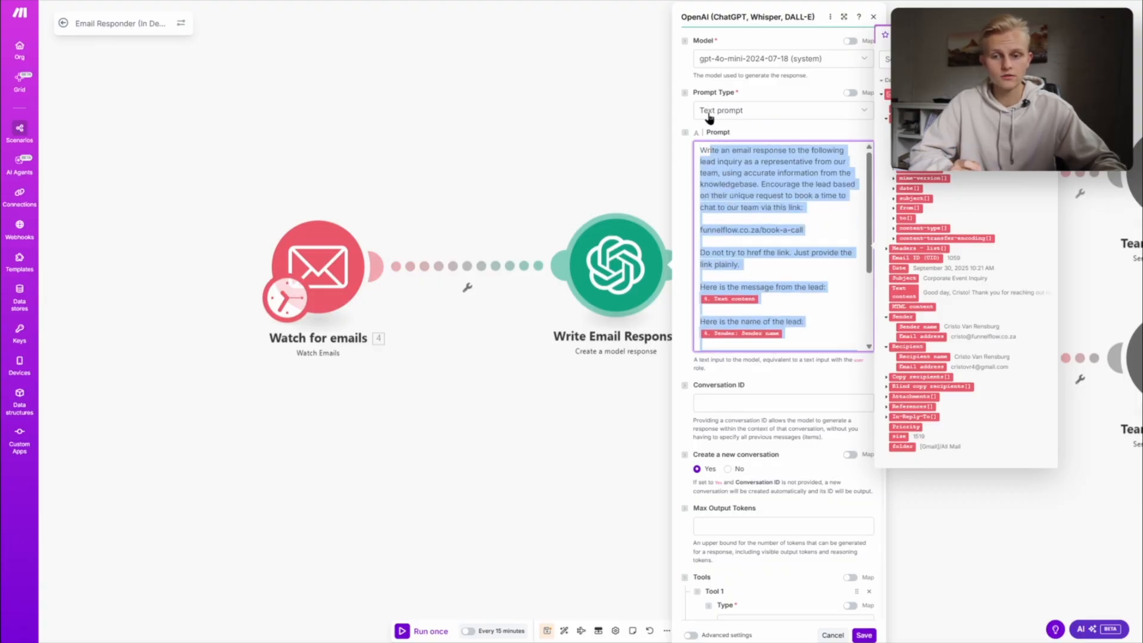
left_click(733, 177)
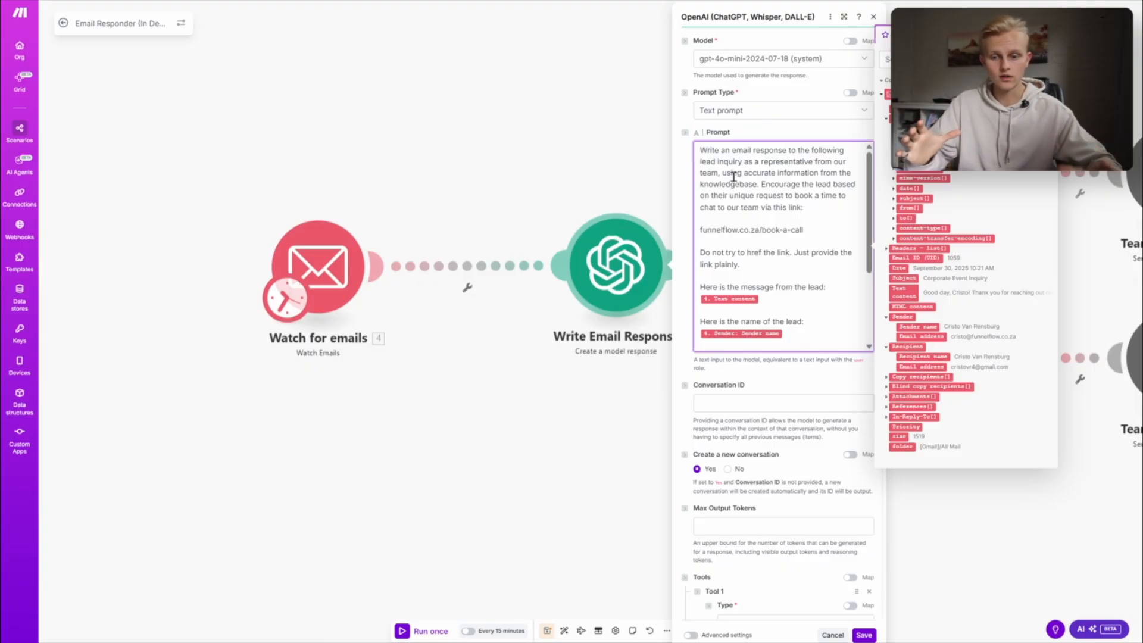
left_click_drag(806, 335, 759, 147)
left_click(756, 251)
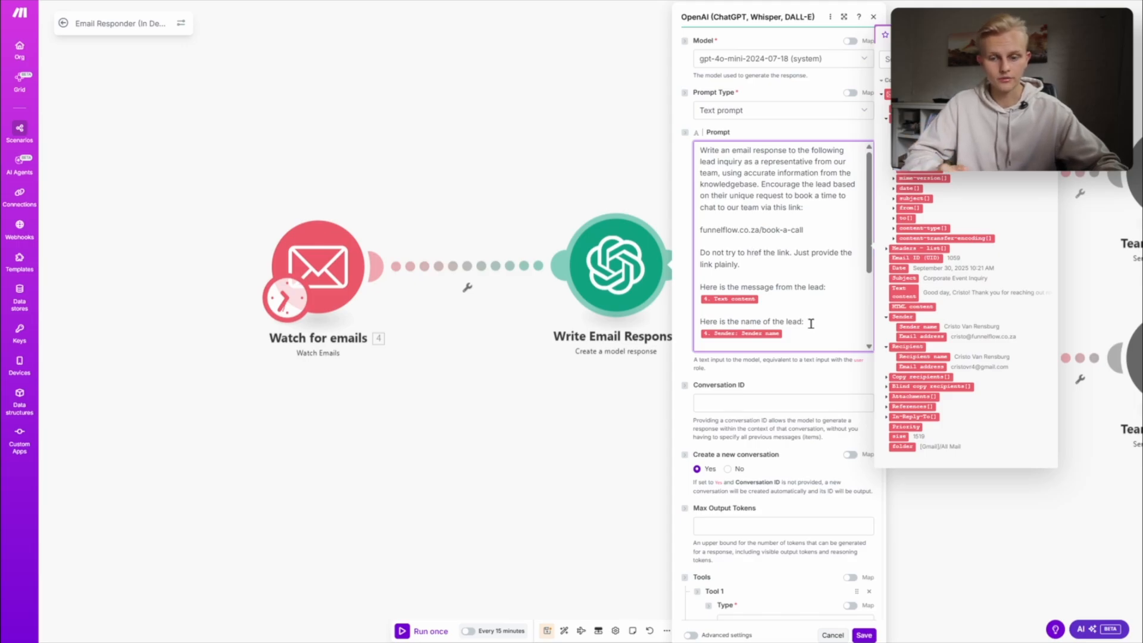
scroll(822, 325, "down", 3)
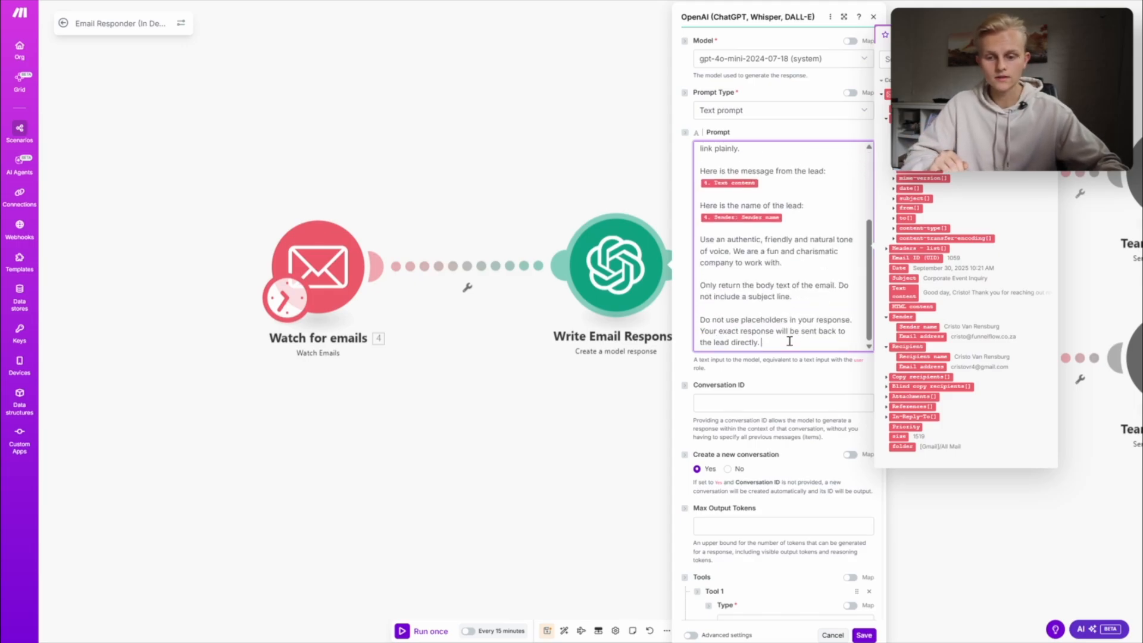
scroll(818, 351, "down", 5)
scroll(756, 308, "down", 2)
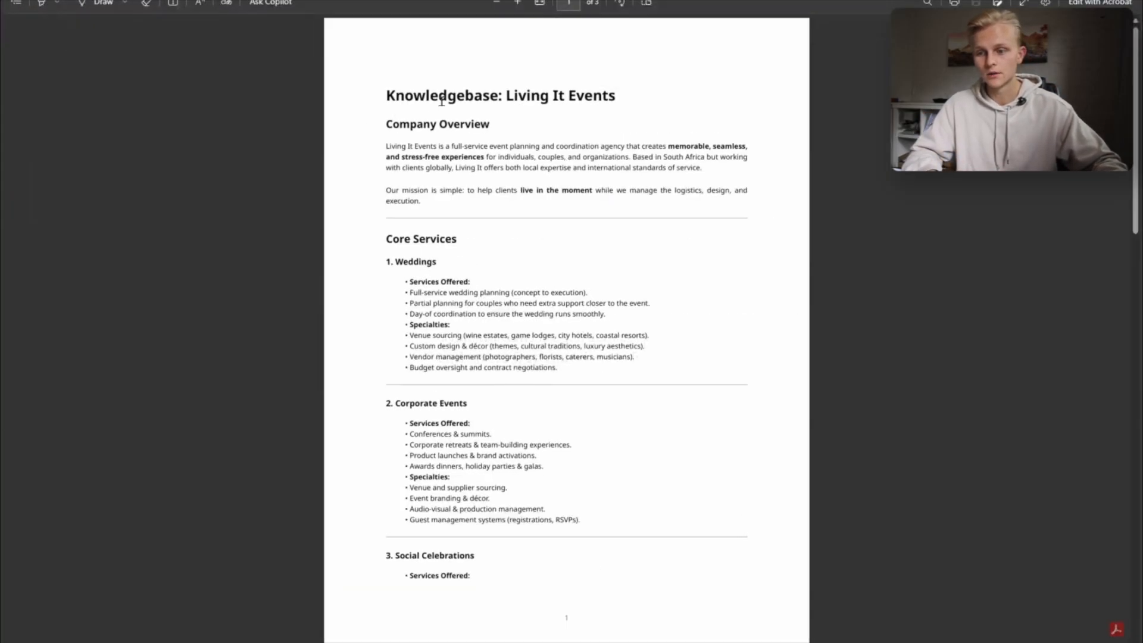
- In the Living It Events knowledgebase PDF, examine the title, company overview and core services
left_click_drag(388, 96, 618, 101)
left_click(608, 116)
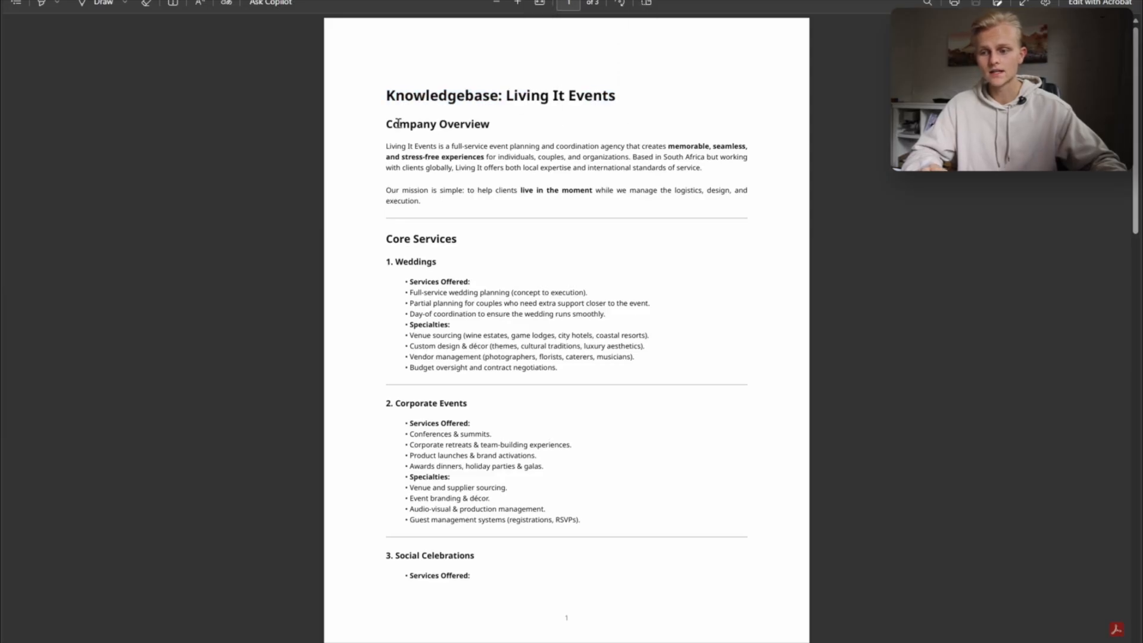
left_click_drag(385, 124, 594, 195)
left_click(408, 230)
scroll(452, 262, "down", 5)
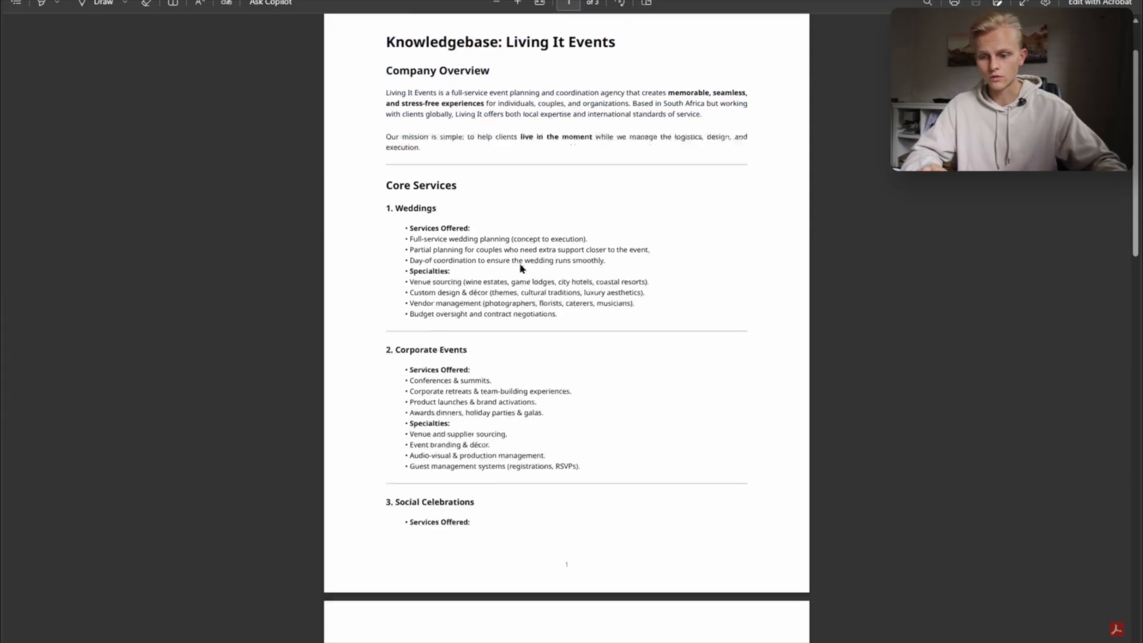
scroll(540, 265, "down", 8)
- Examine the knowledgebase's pricing, process overview, brand voice and FAQ sections
left_click_drag(405, 187, 546, 184)
left_click(494, 233)
left_click_drag(401, 88, 518, 116)
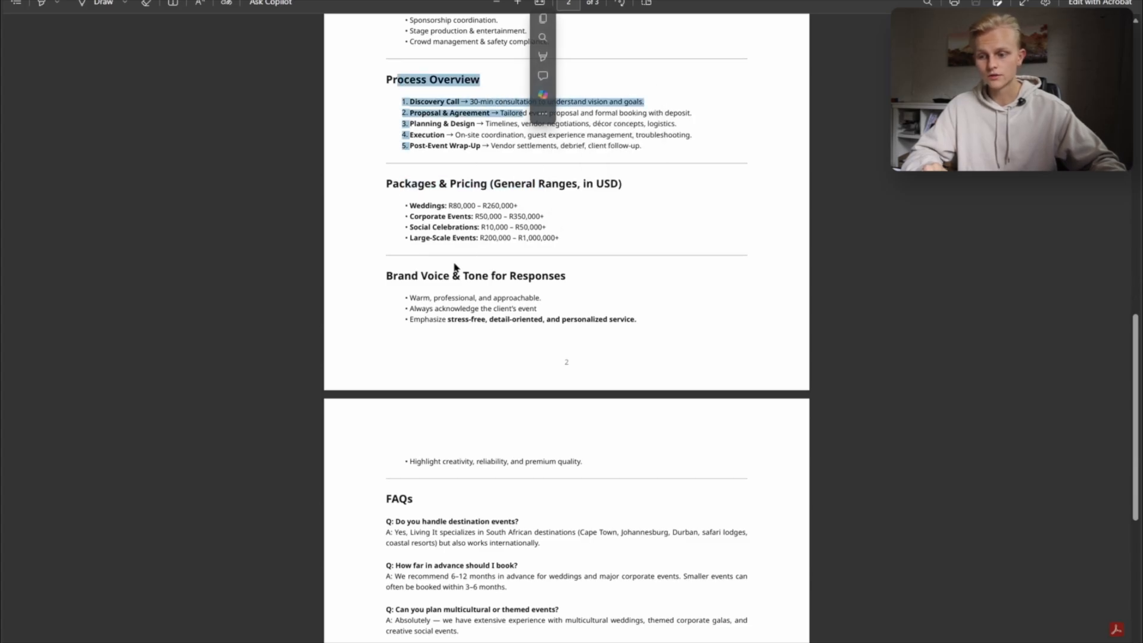
left_click(437, 282)
left_click_drag(388, 275, 577, 277)
left_click(472, 302)
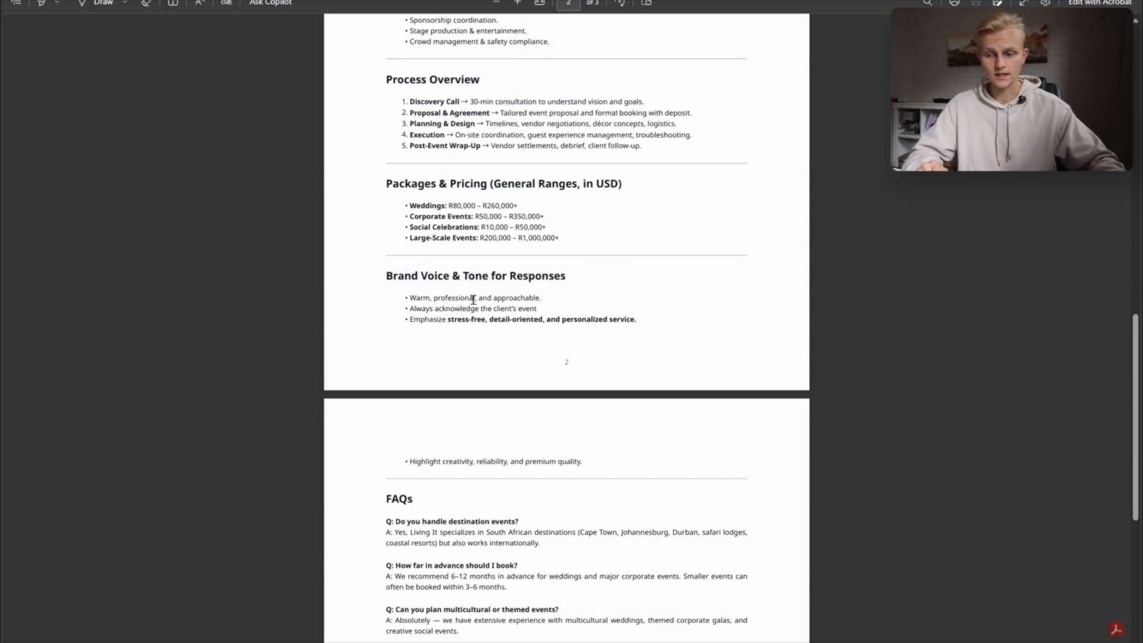
scroll(473, 301, "down", 1)
scroll(655, 300, "down", 2)
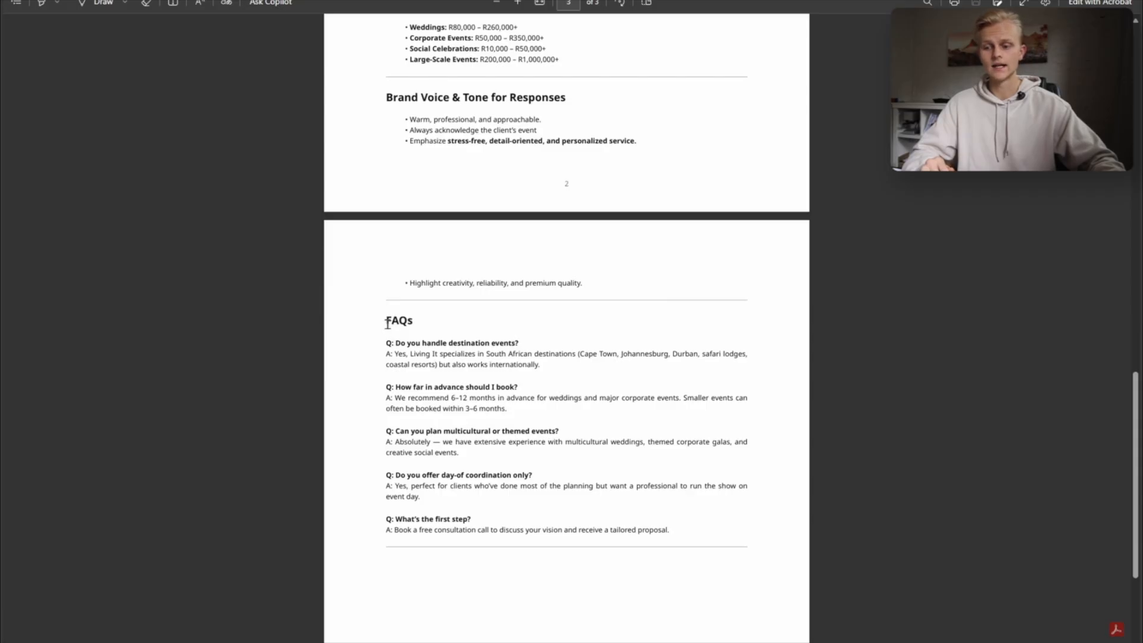
left_click_drag(386, 324, 497, 536)
left_click(571, 527)
scroll(572, 527, "down", 1)
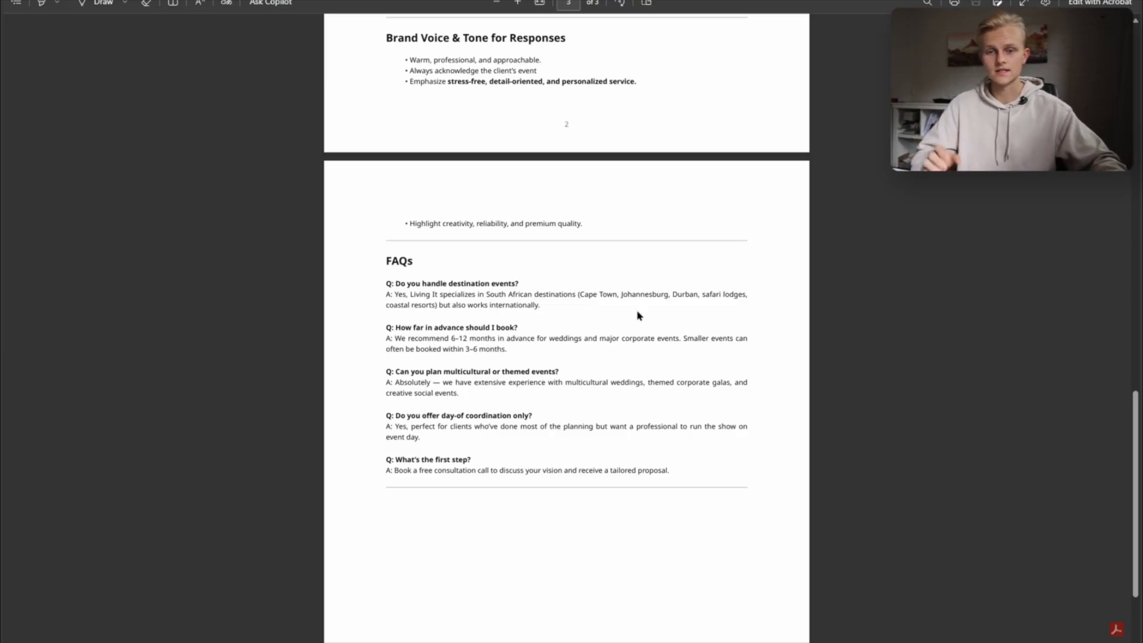
- Switch to the OpenAI platform, dismiss the saved-key dialog and open the project's vector stores in Storage
left_click_drag(648, 0, 1142, 429)
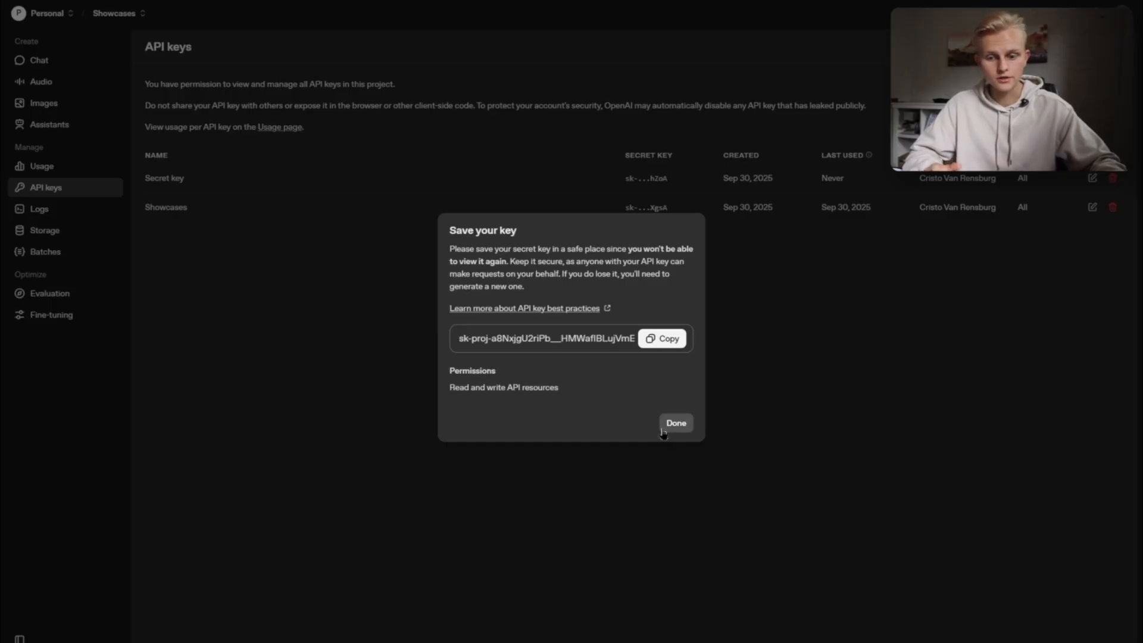
left_click(676, 424)
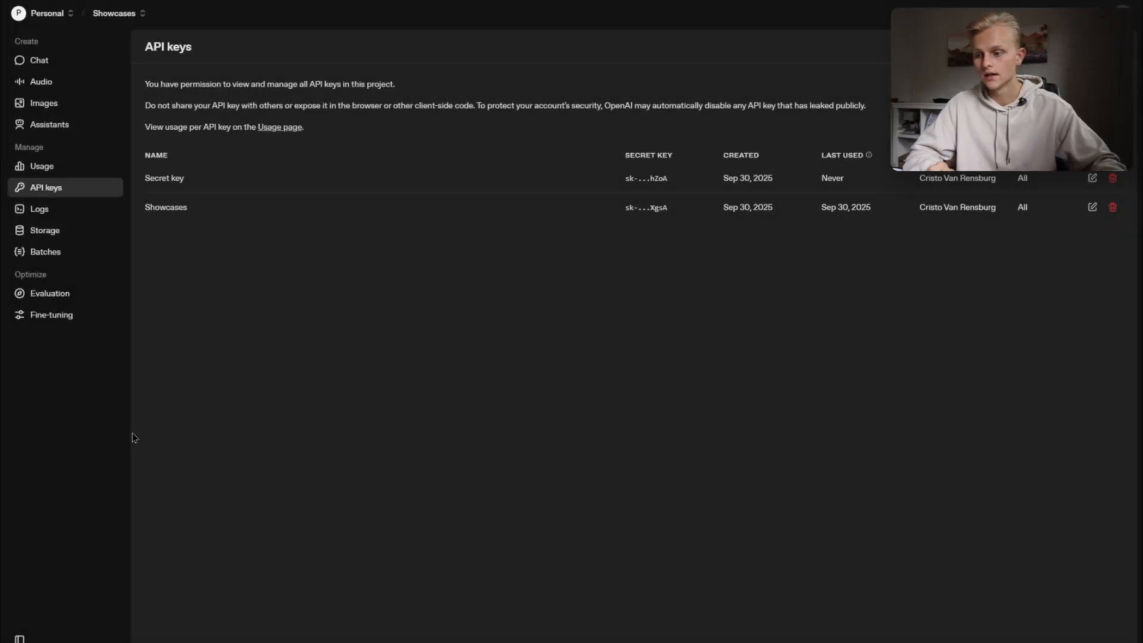
left_click(44, 231)
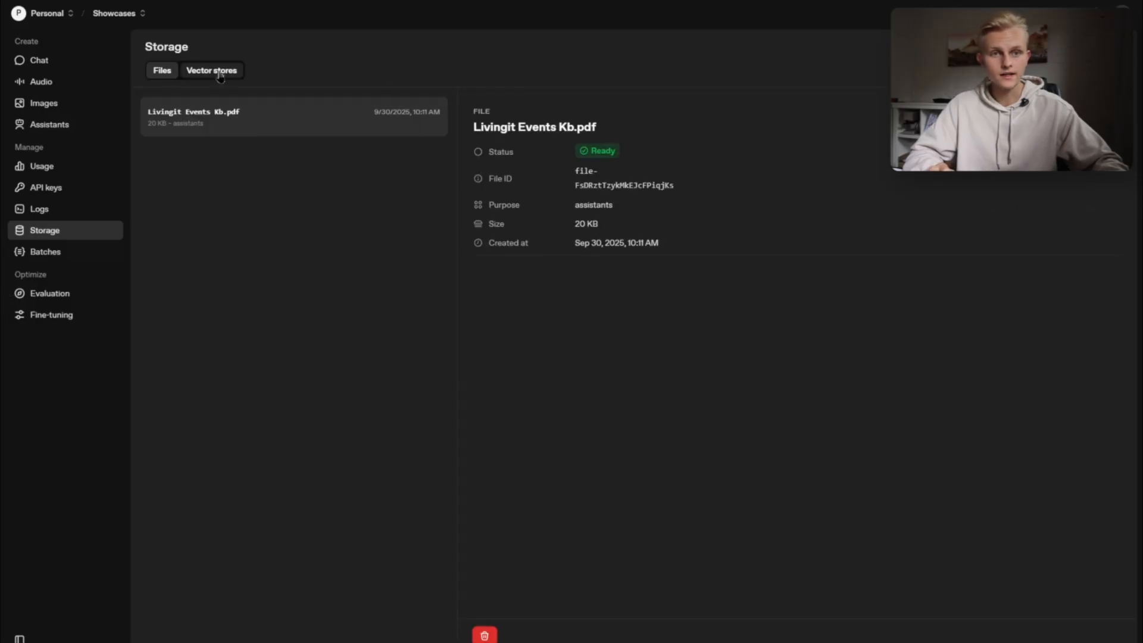
left_click(219, 75)
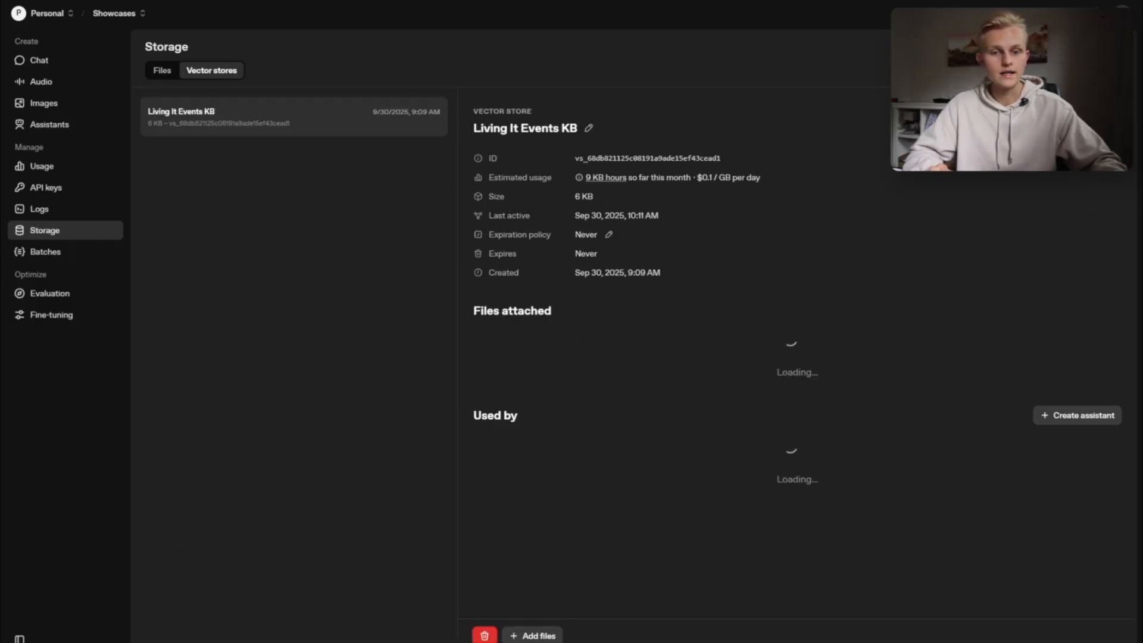
- Create a new vector store named Company Name KB
left_click(1095, 47)
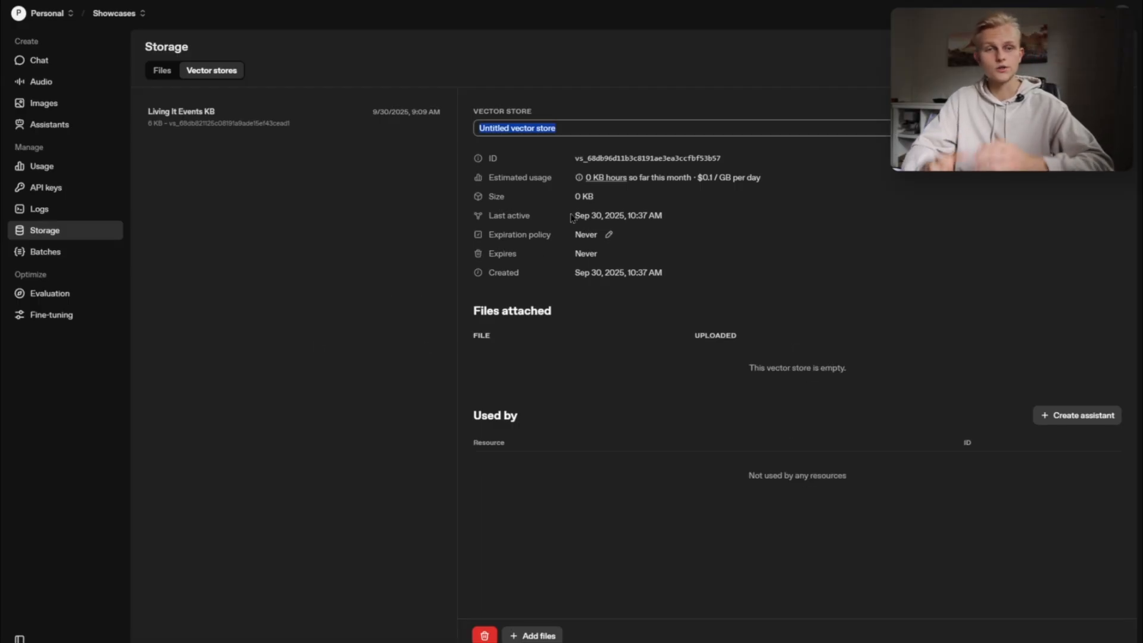
type("Com")
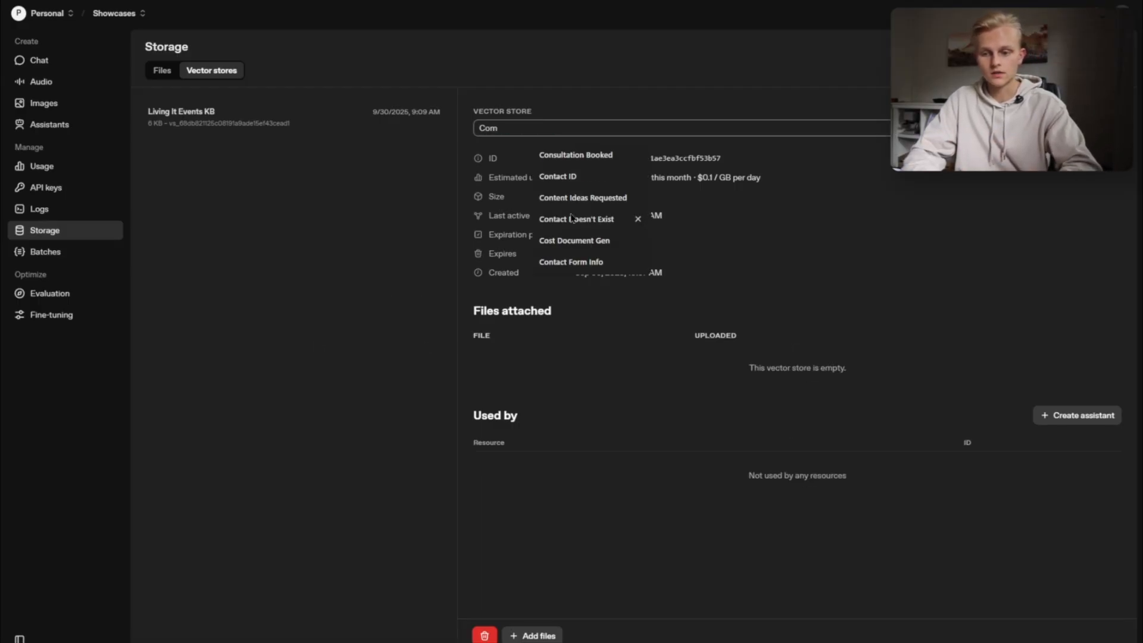
type("pany Name KB")
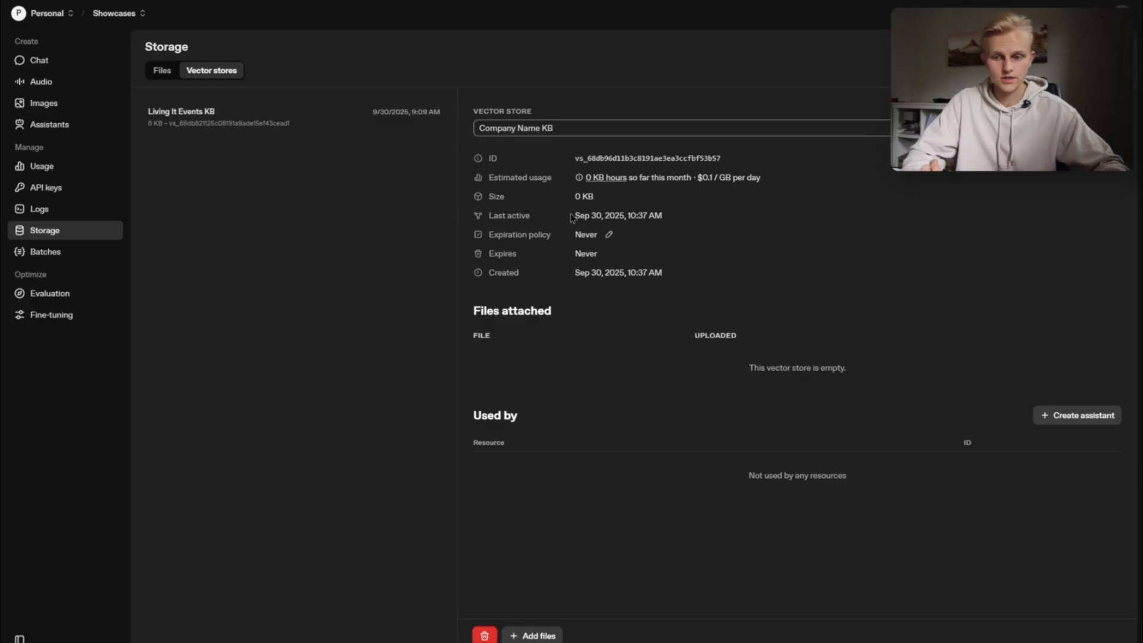
key("Return")
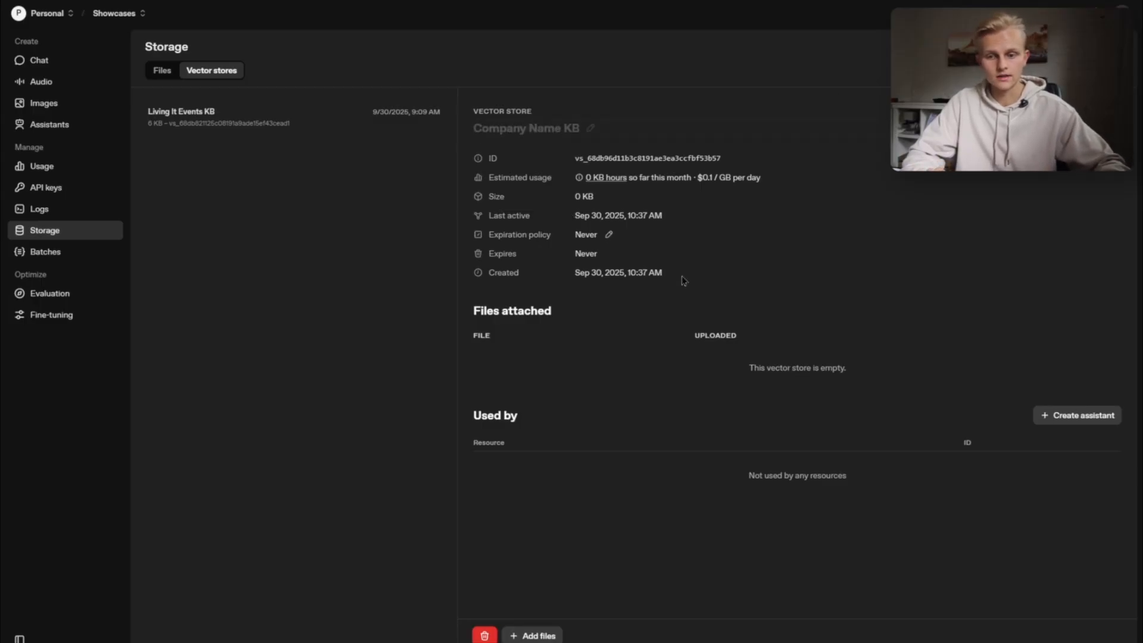
- Upload Livingit Events Kb.pdf and attach it to the Company Name KB vector store
left_click_drag(473, 313, 614, 325)
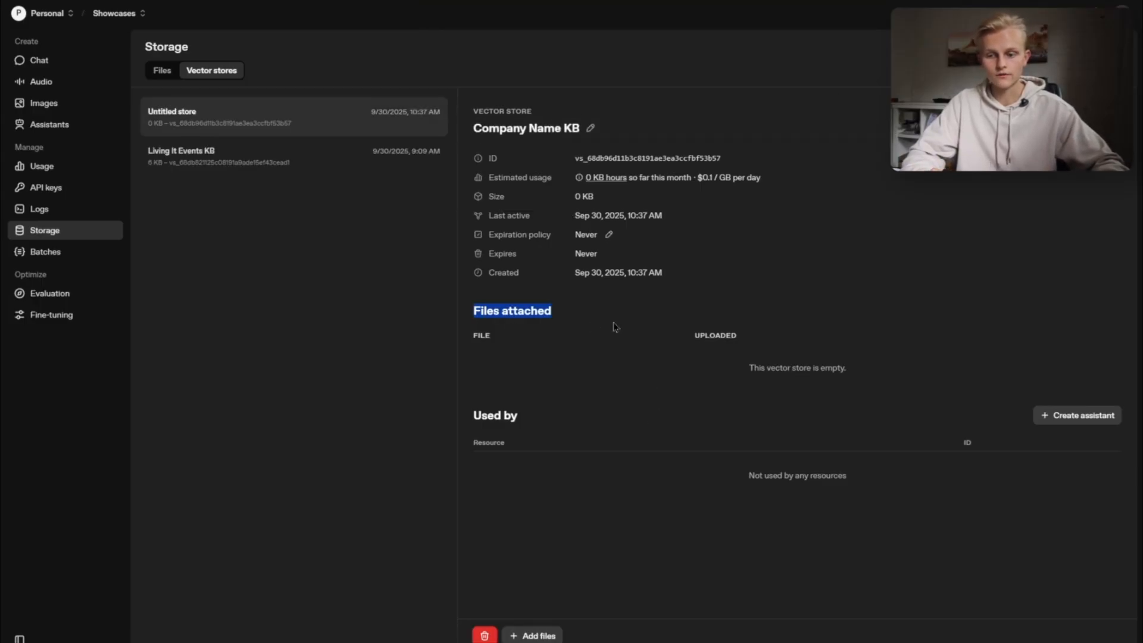
left_click(534, 364)
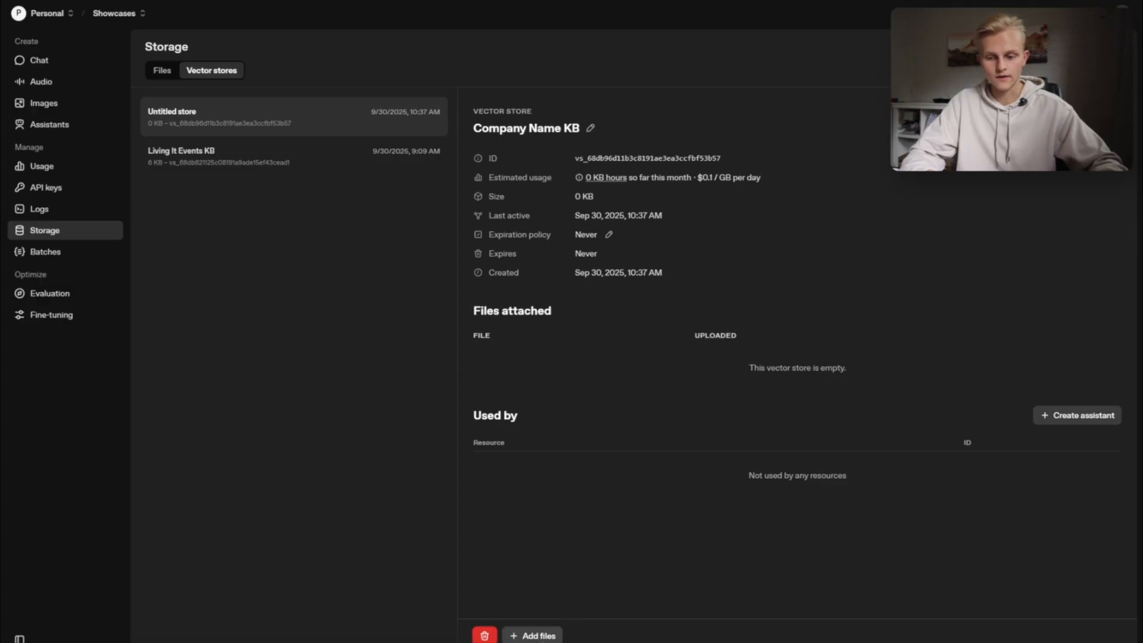
left_click(538, 635)
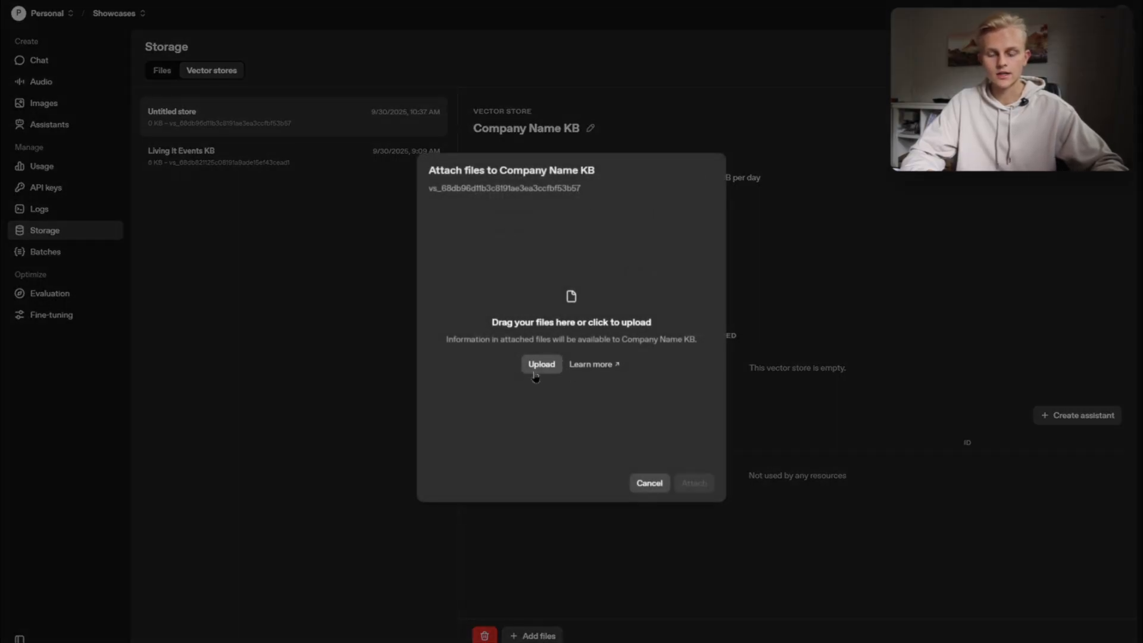
left_click(505, 387)
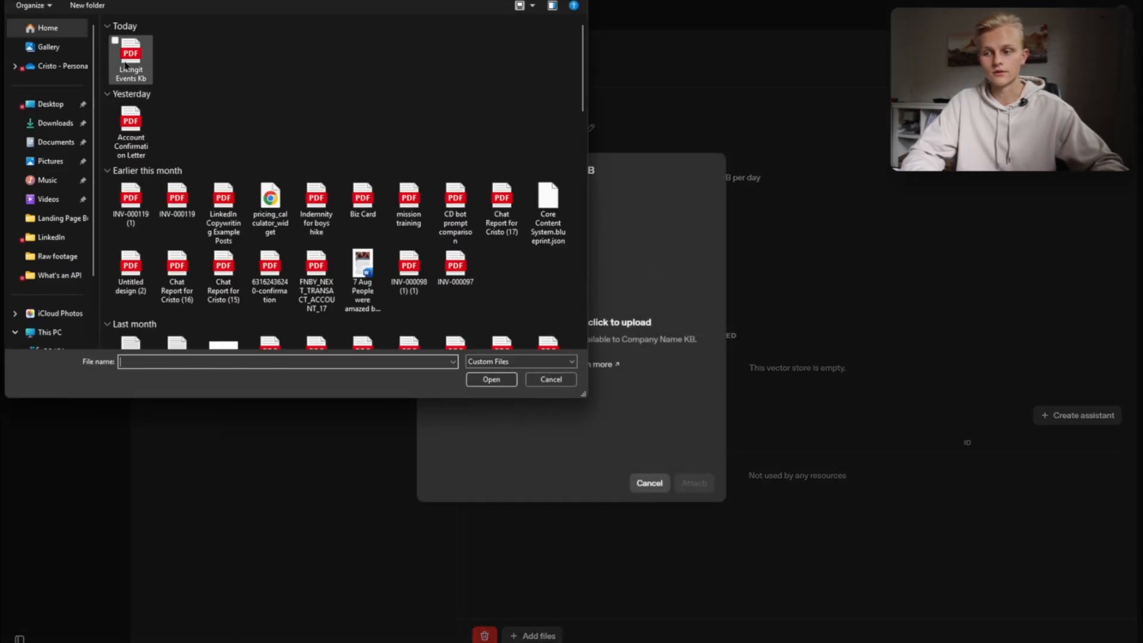
left_click(141, 66)
left_click(493, 382)
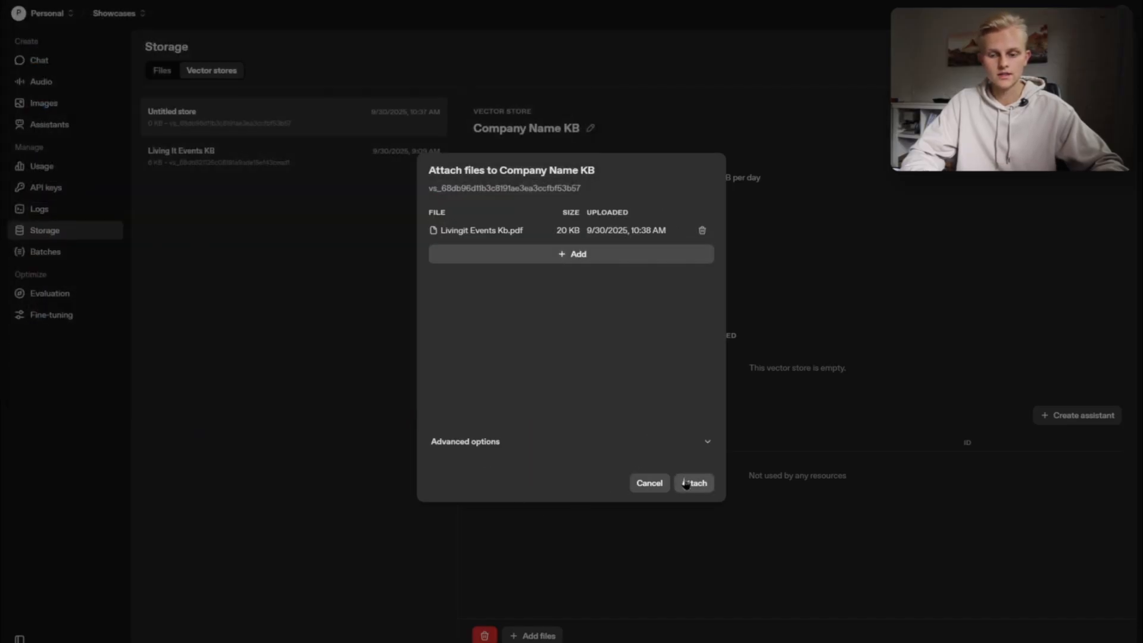
left_click(687, 483)
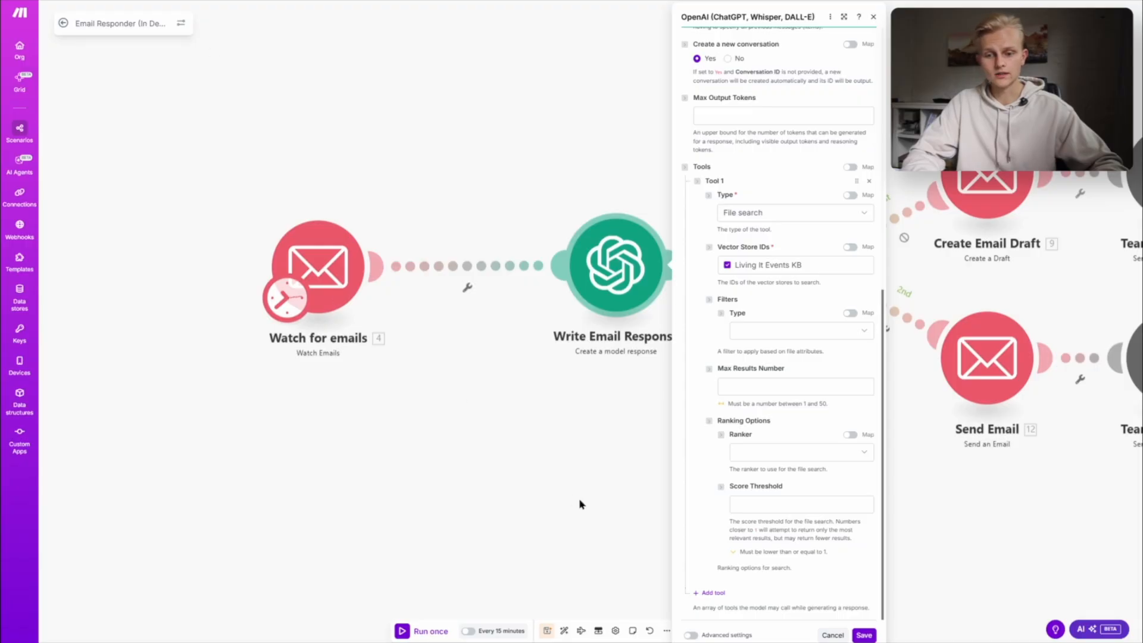
- In Make, refresh the Write Email Response form, review its file search vector stores and save it with Living It Events KB selected
left_click(831, 17)
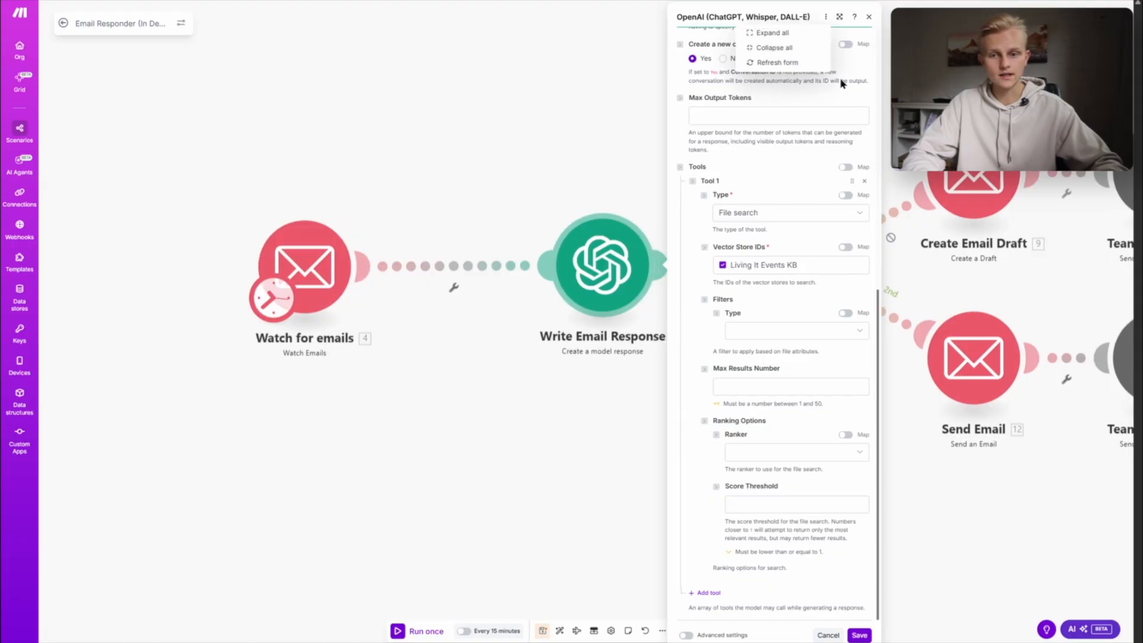
left_click(777, 63)
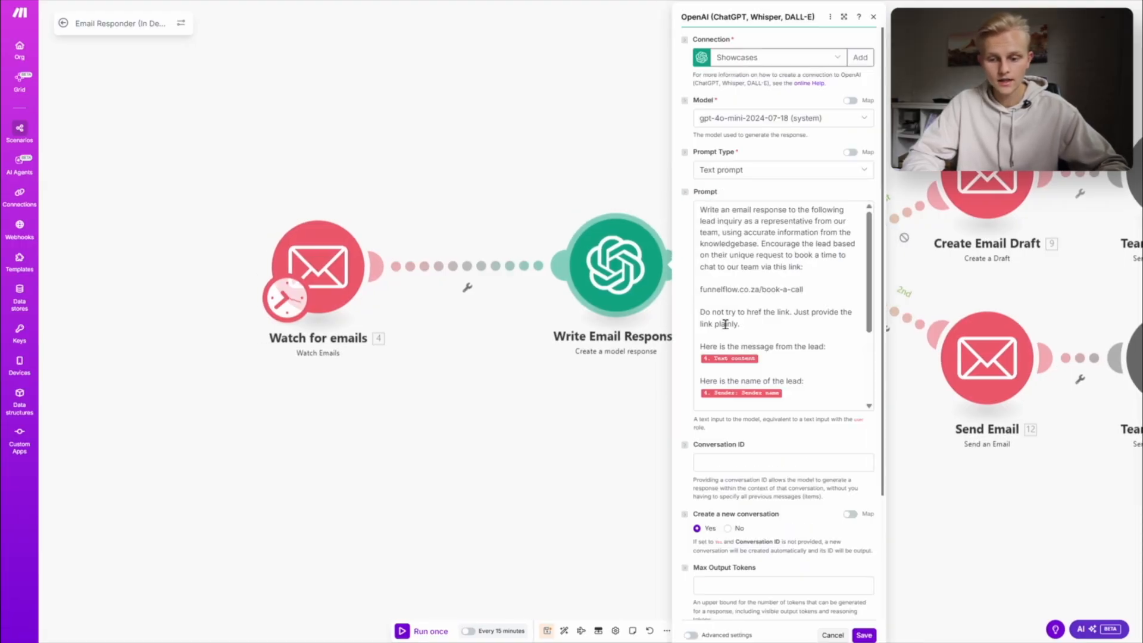
scroll(778, 381, "down", 10)
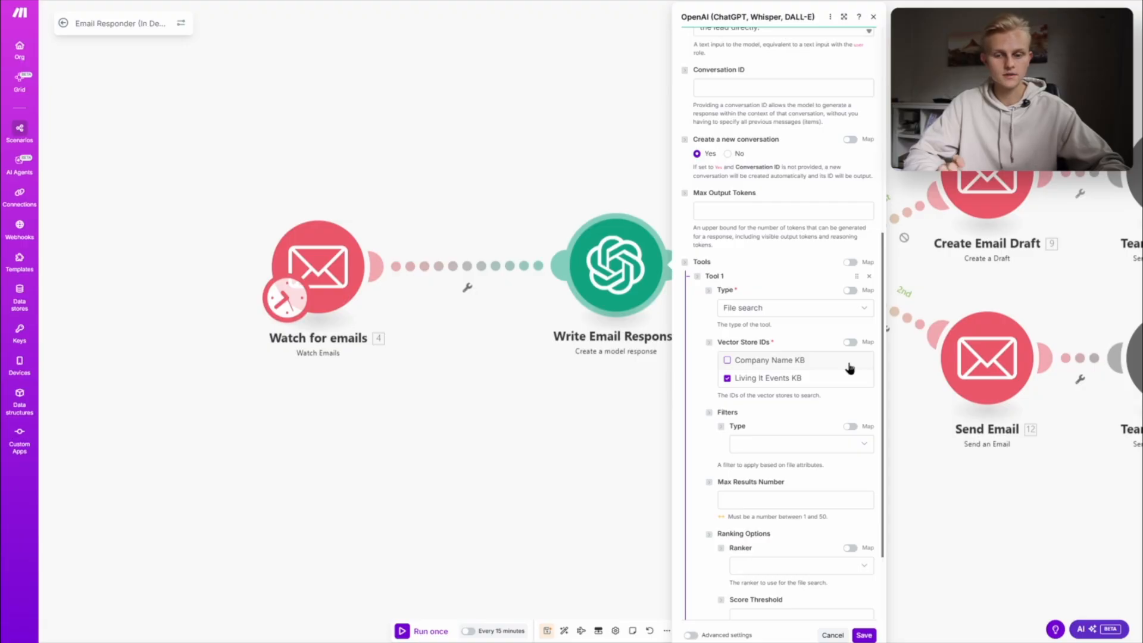
scroll(804, 417, "down", 2)
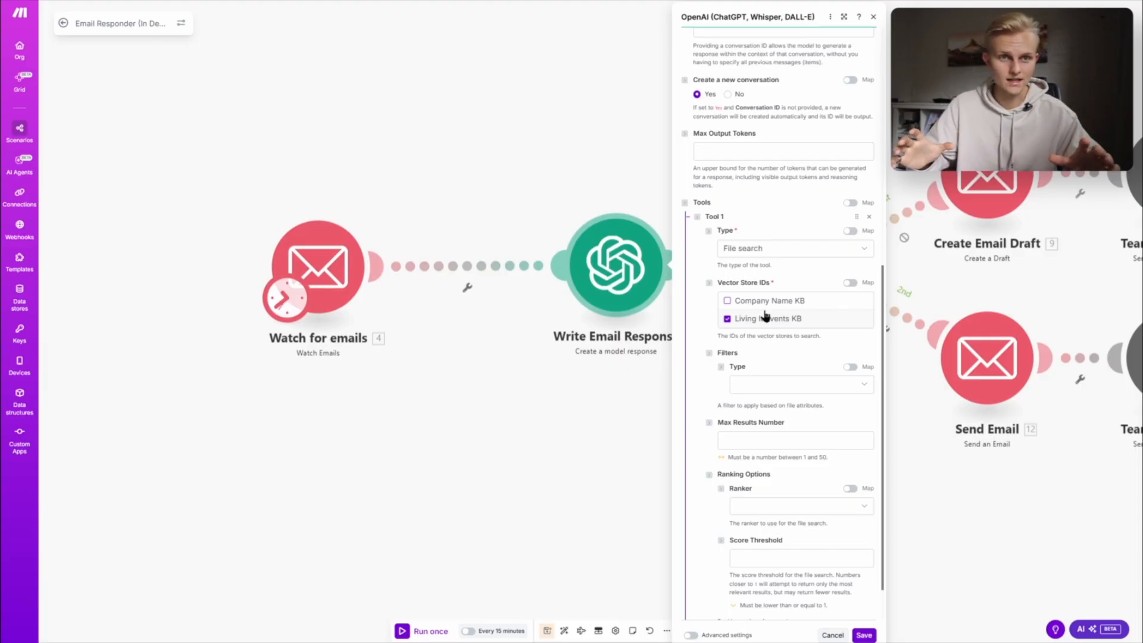
left_click(864, 635)
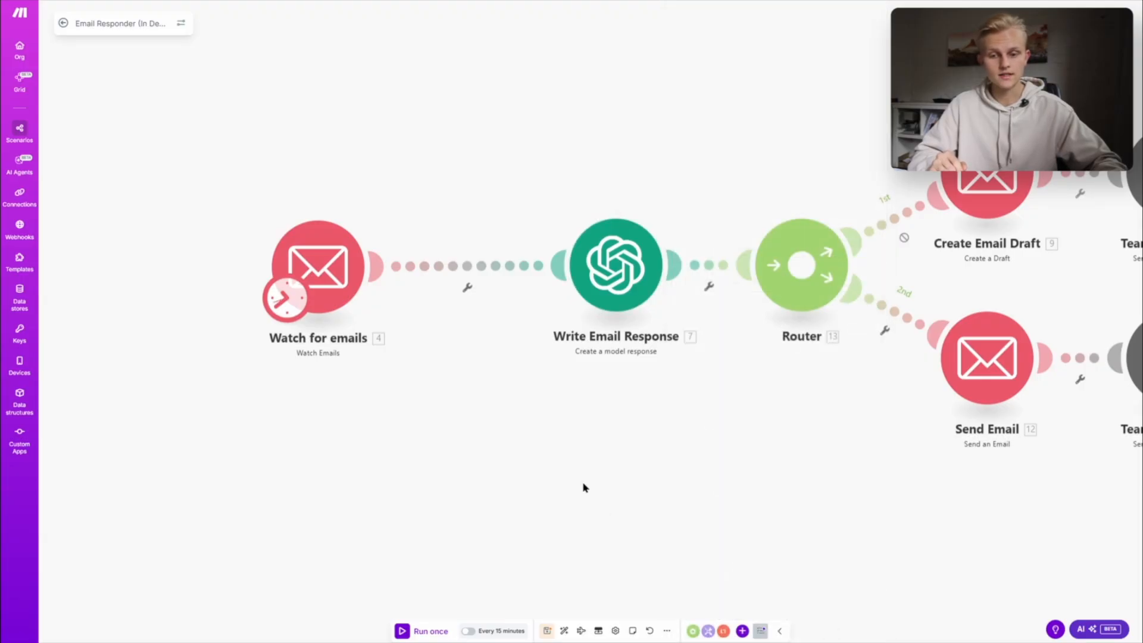
- Examine the Router's Create Email Draft and Send Email branches along with their team notifications
left_click_drag(792, 383, 538, 408)
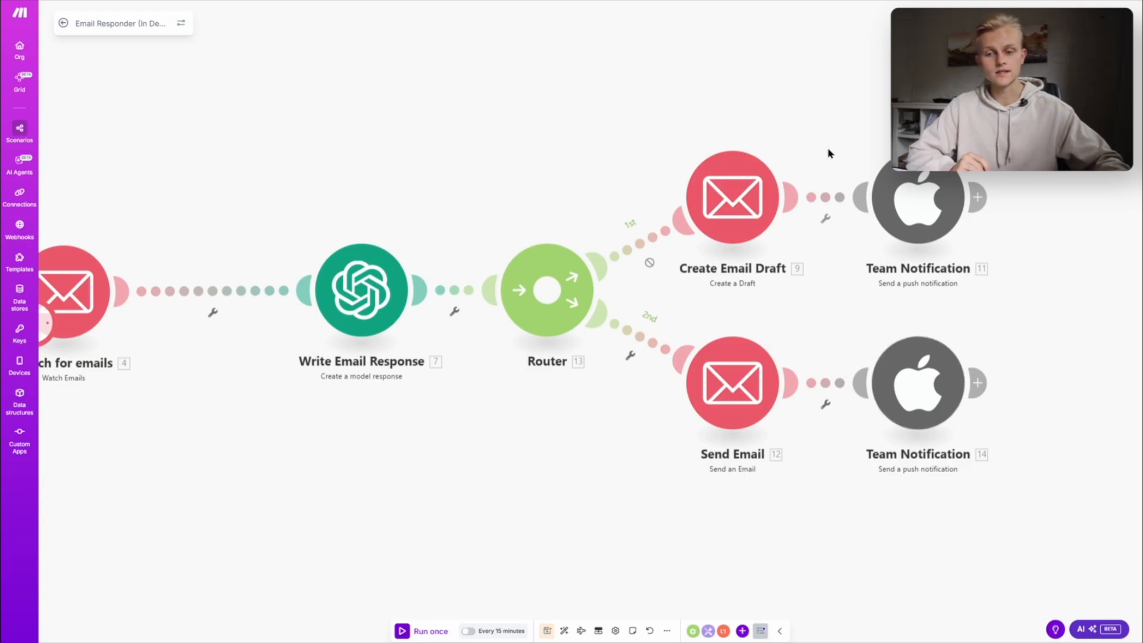
left_click_drag(676, 102, 783, 242)
left_click_drag(815, 503, 669, 286)
left_click(603, 451)
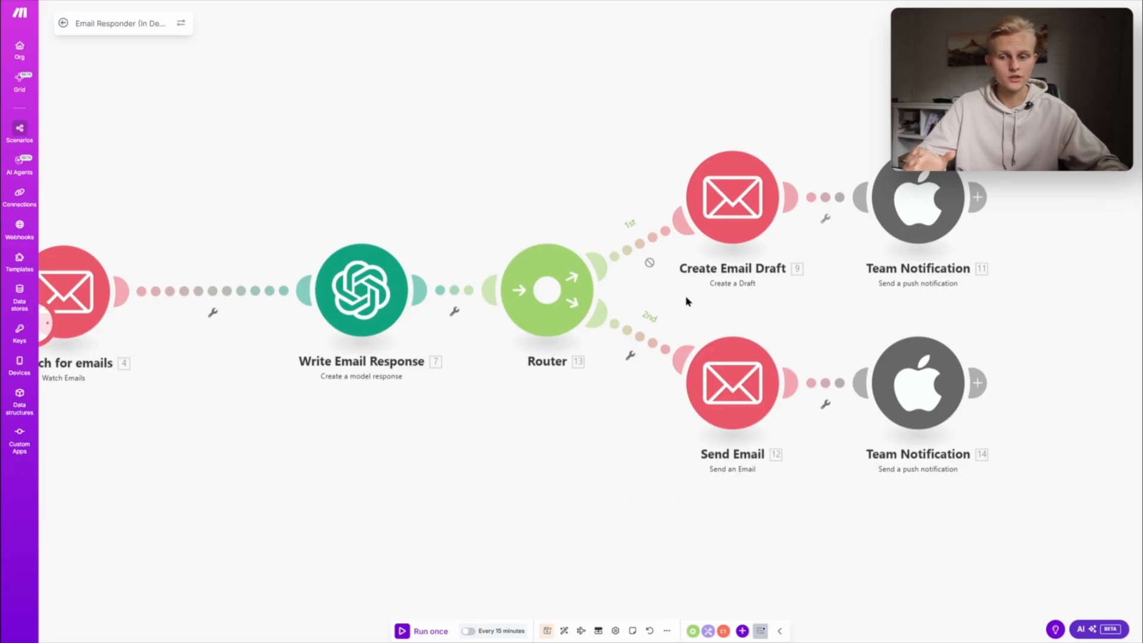
- Enable the Router's route to Create Email Draft and disable the route to Send Email
left_click(648, 243)
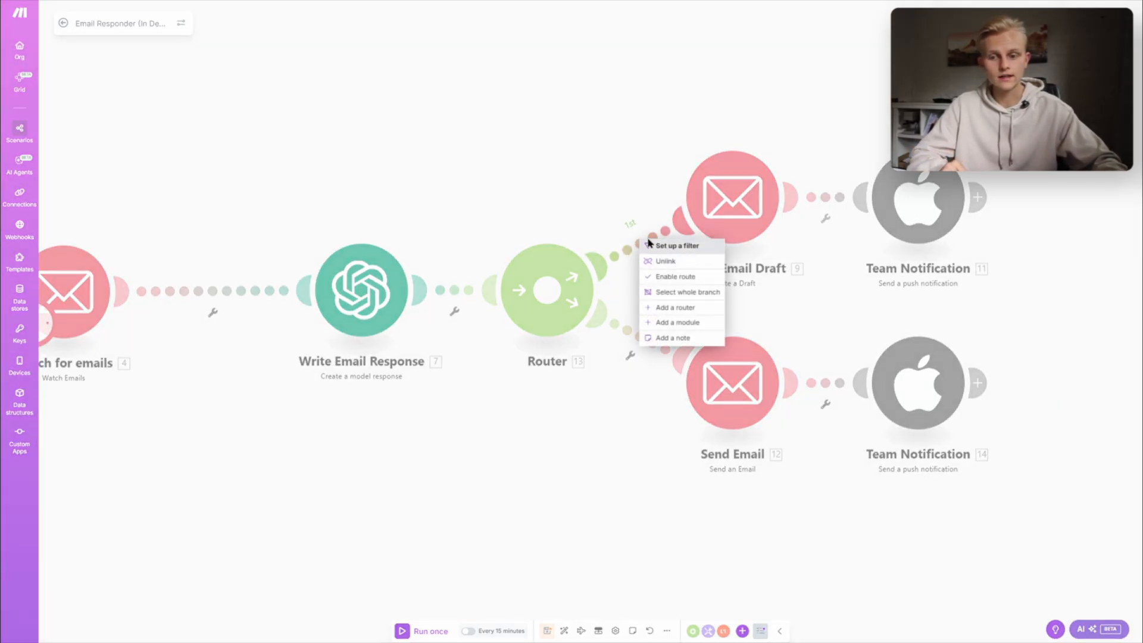
left_click(650, 244)
left_click(650, 245)
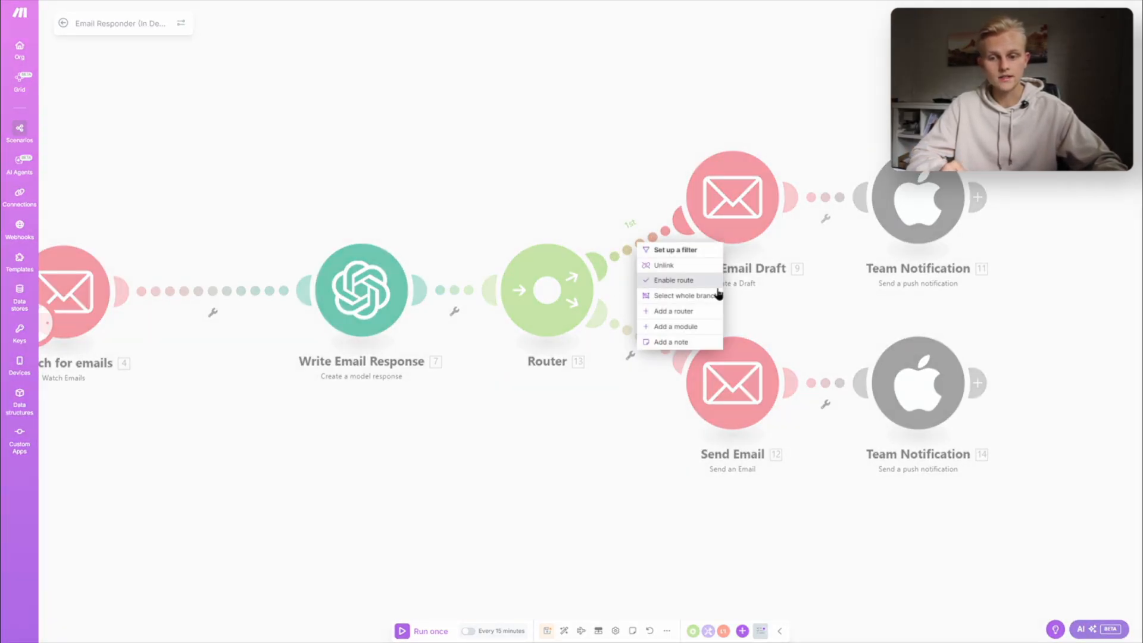
left_click(670, 283)
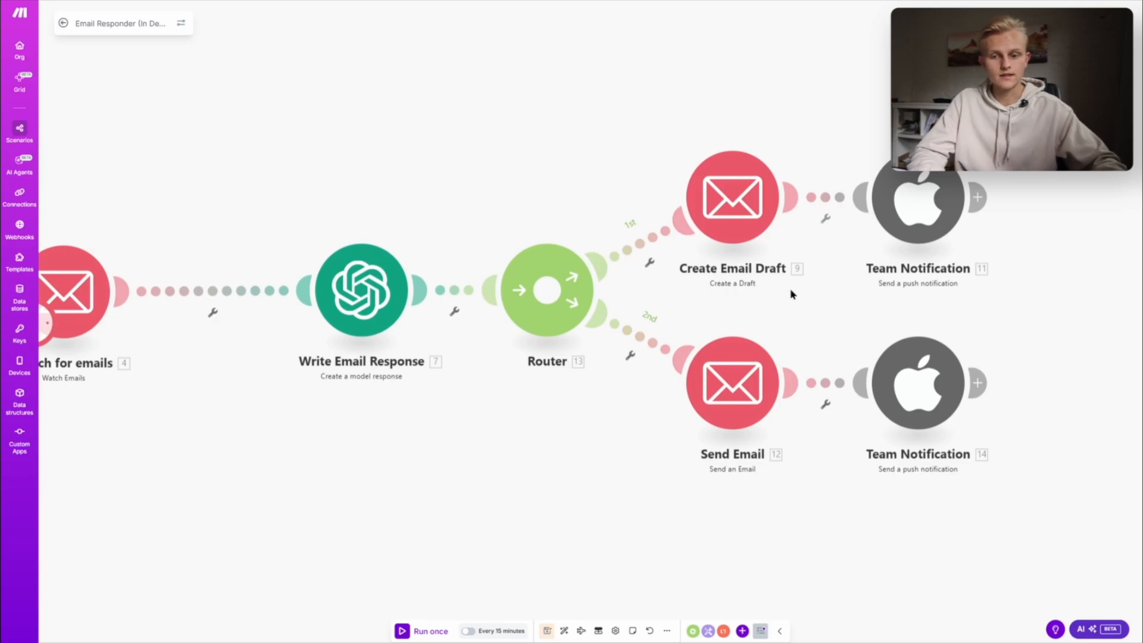
left_click(638, 341)
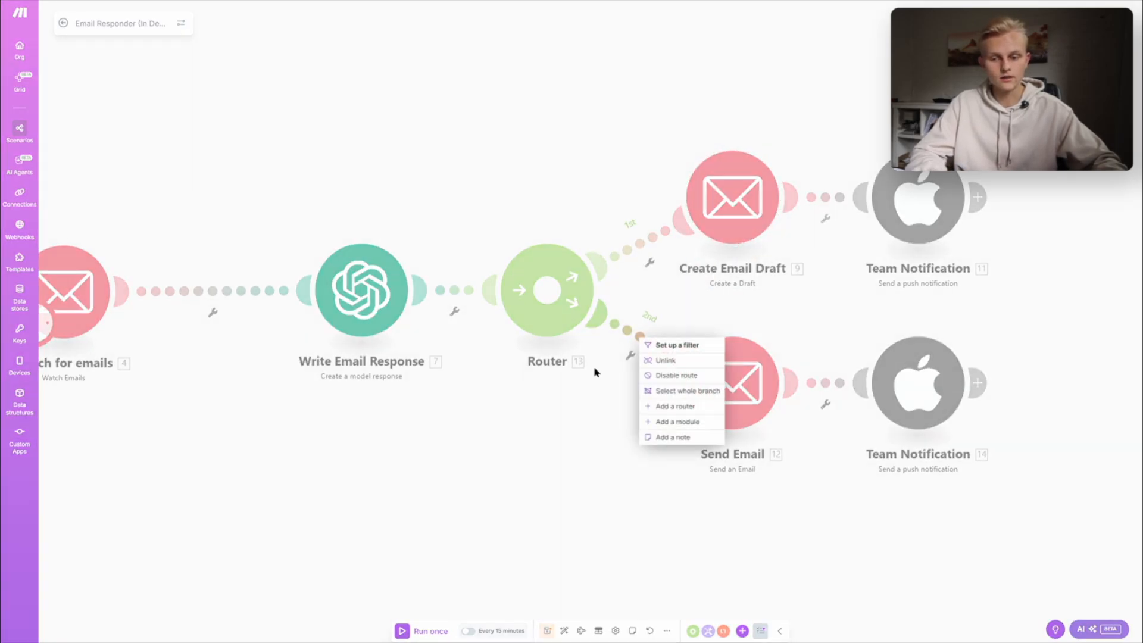
left_click(684, 376)
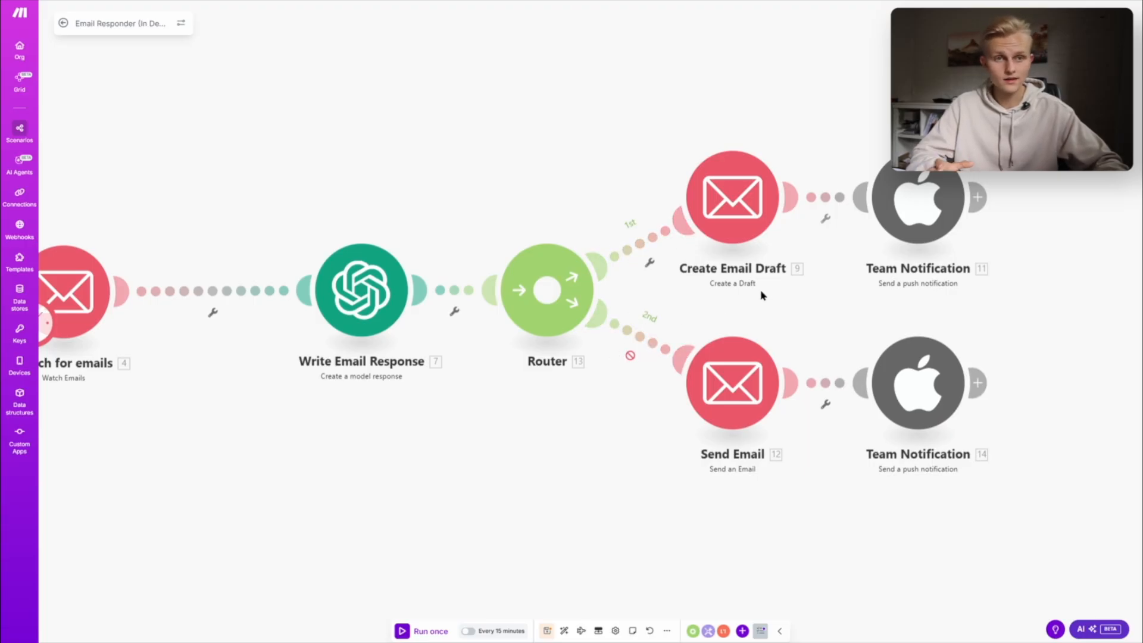
- In the Create Email Draft module, clear the recipient address and map it to the Watch for emails sender's Email address
left_click(727, 231)
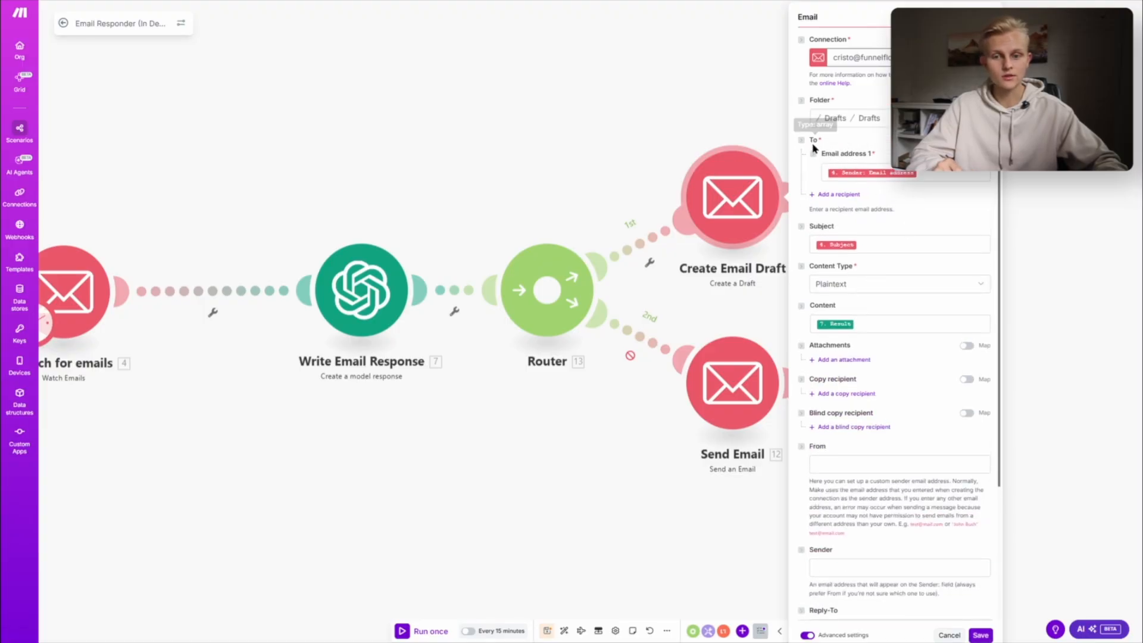
left_click(859, 173)
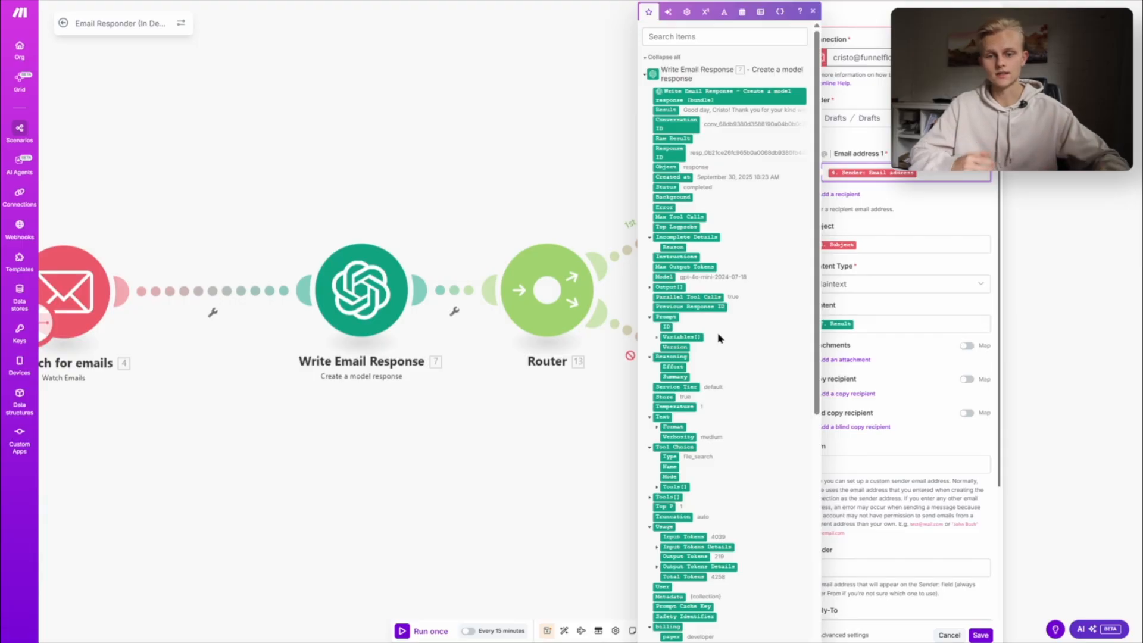
scroll(716, 332, "down", 6)
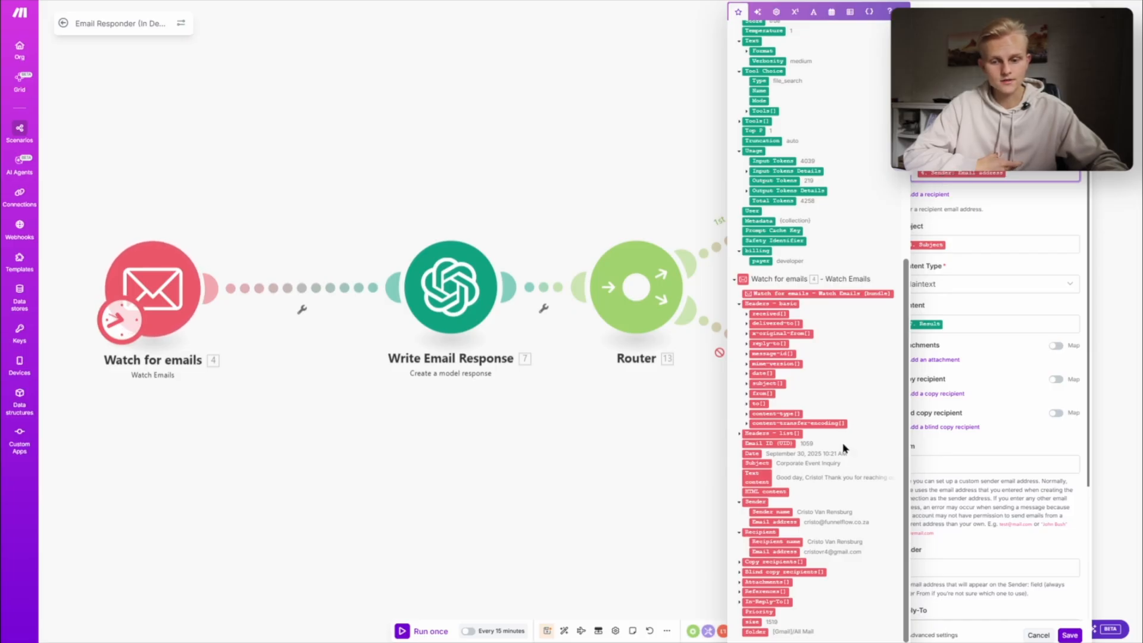
key("BackSpace")
left_click(1007, 211)
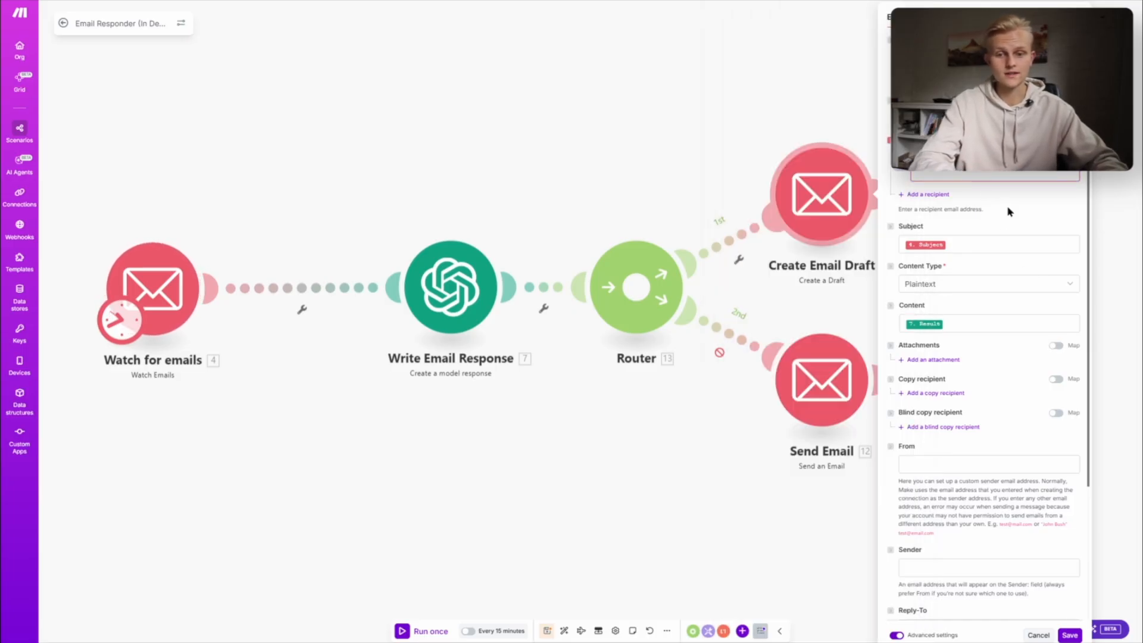
left_click(966, 172)
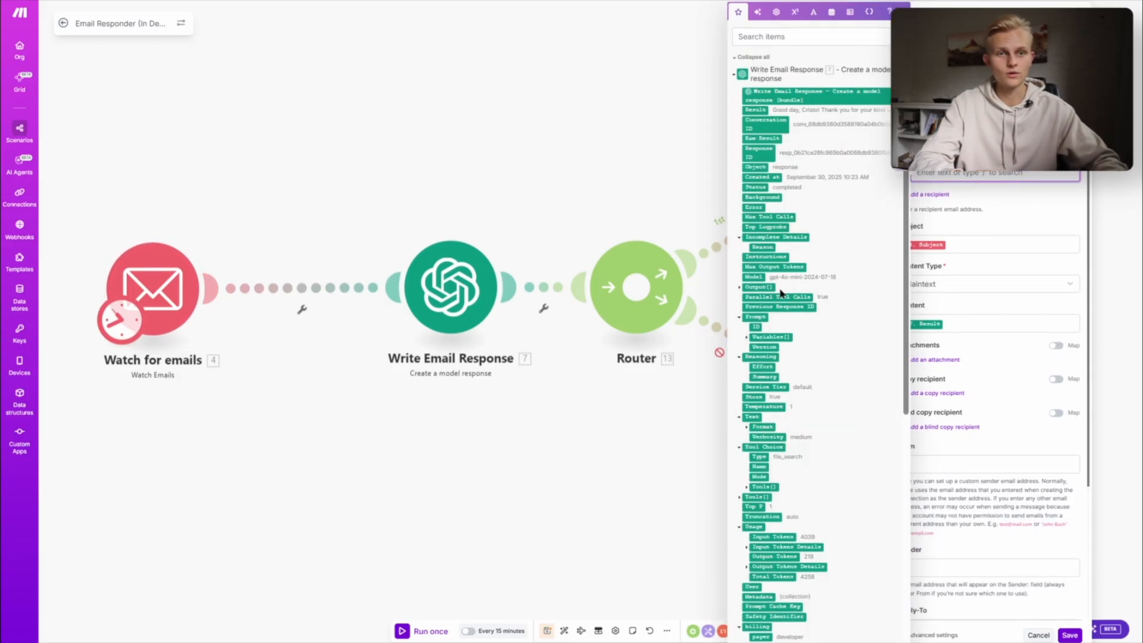
scroll(759, 316, "down", 5)
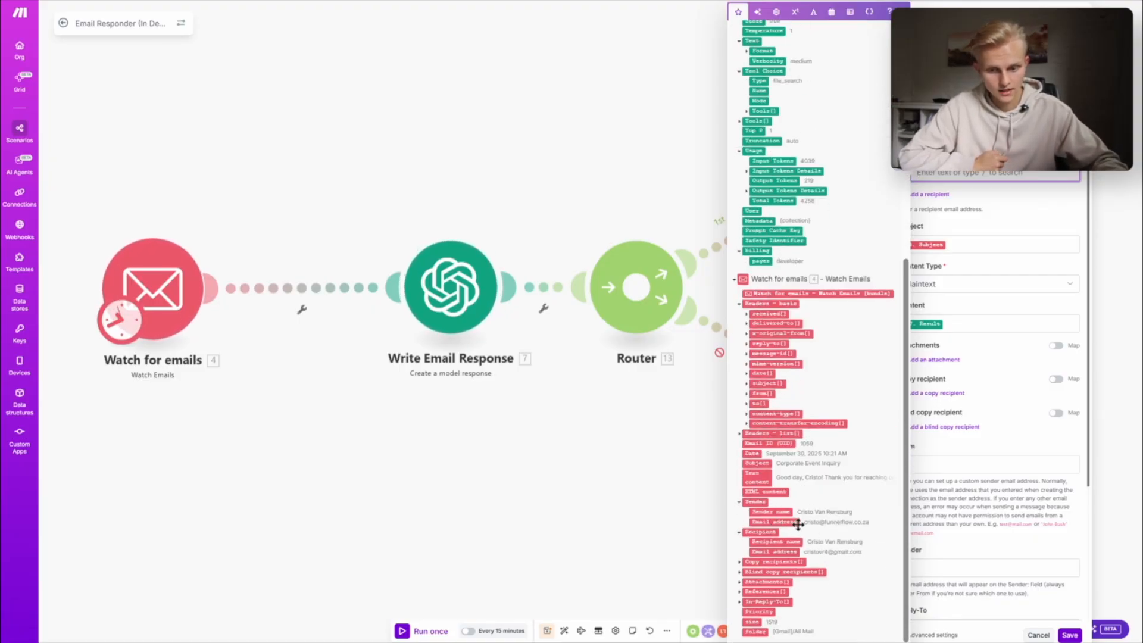
left_click(777, 521)
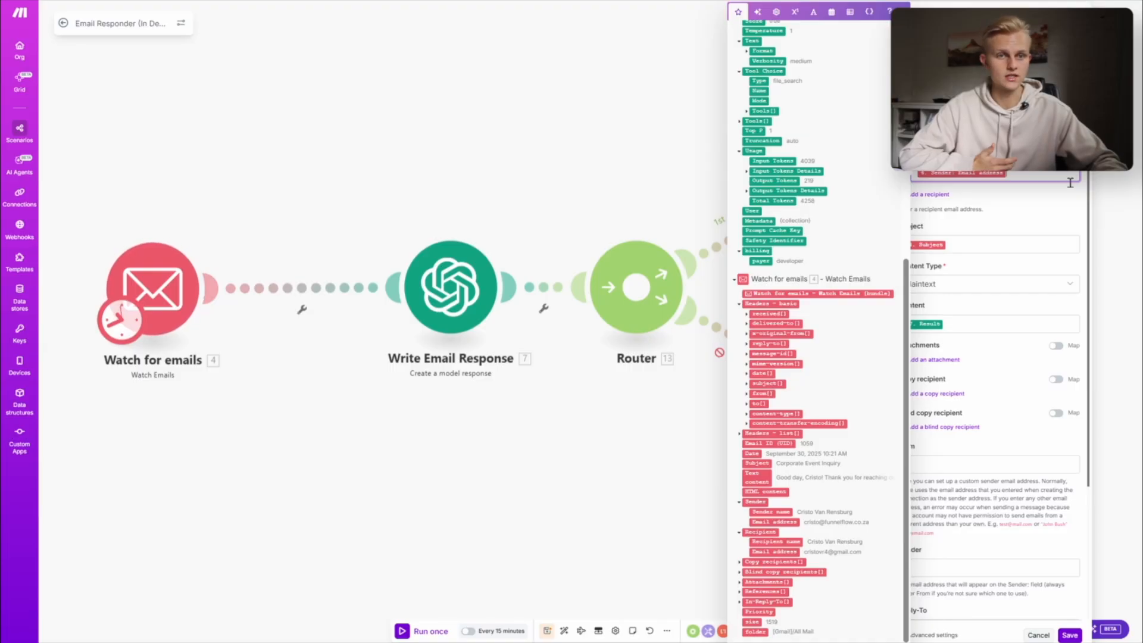
left_click(1014, 203)
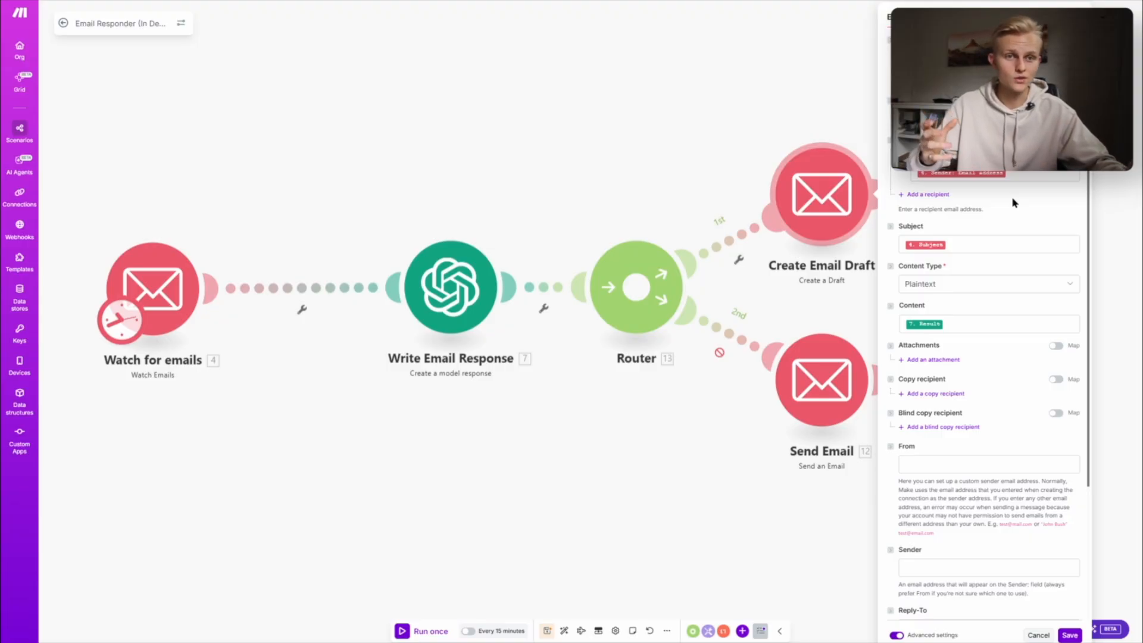
- Check the draft's subject mapping, remap its Content to the Write Email Response Result and save the module
left_click(975, 250)
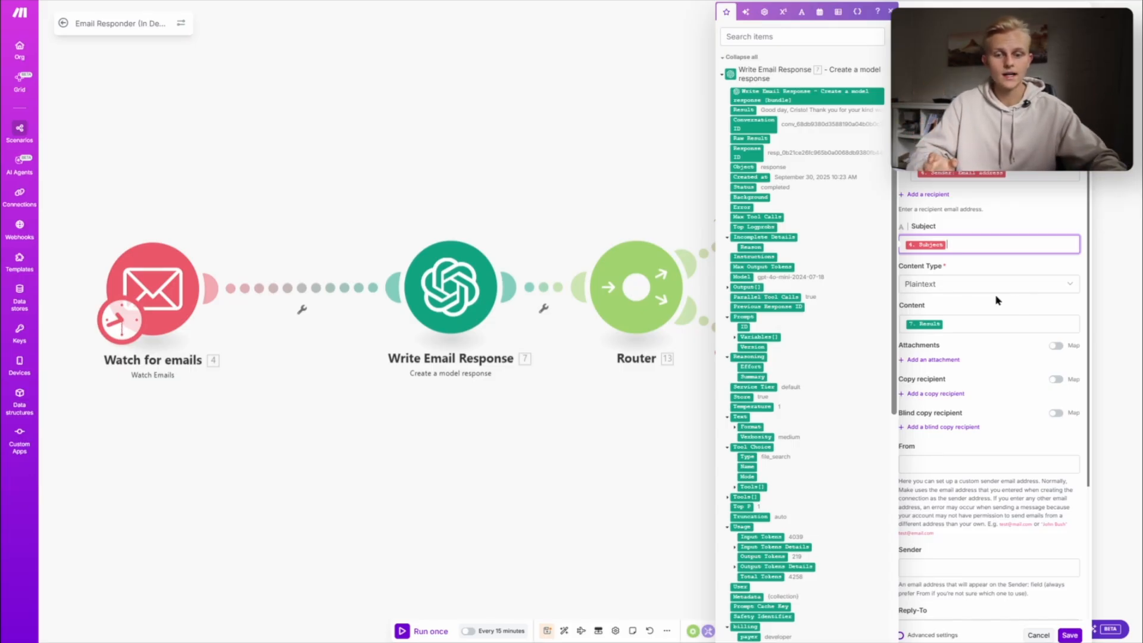
left_click(972, 324)
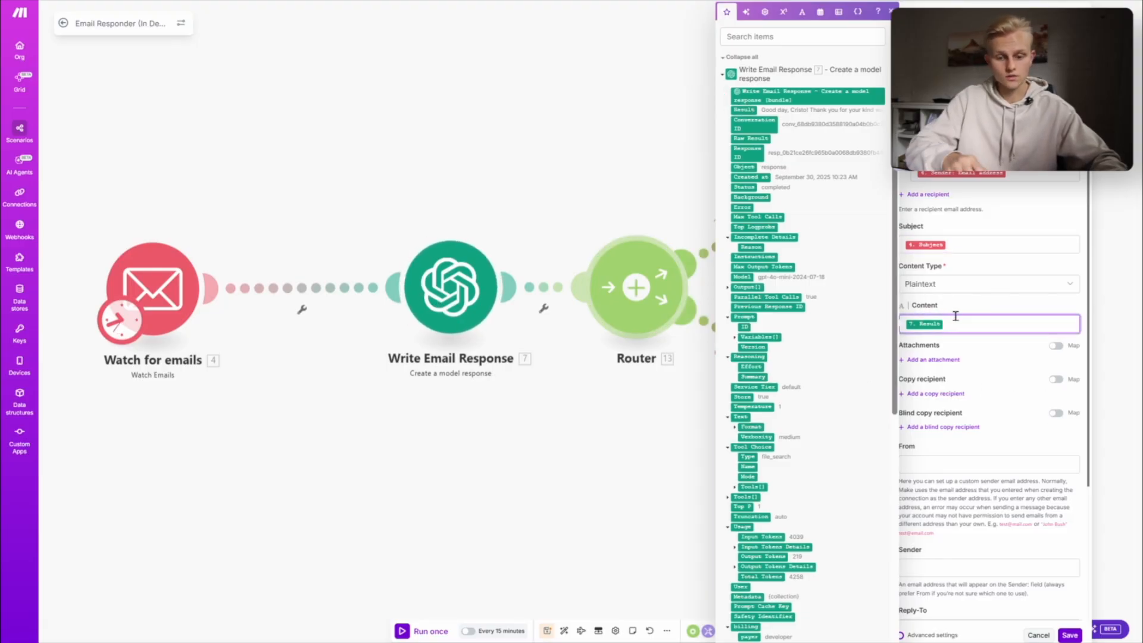
key("BackSpace")
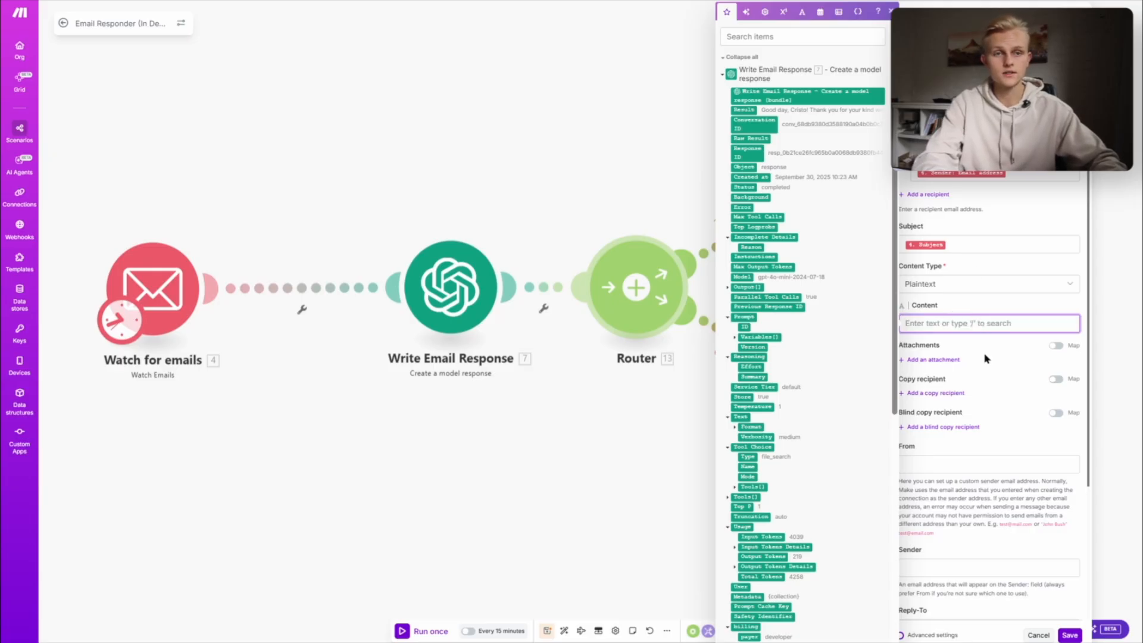
left_click(743, 109)
left_click(993, 533)
scroll(982, 527, "down", 1)
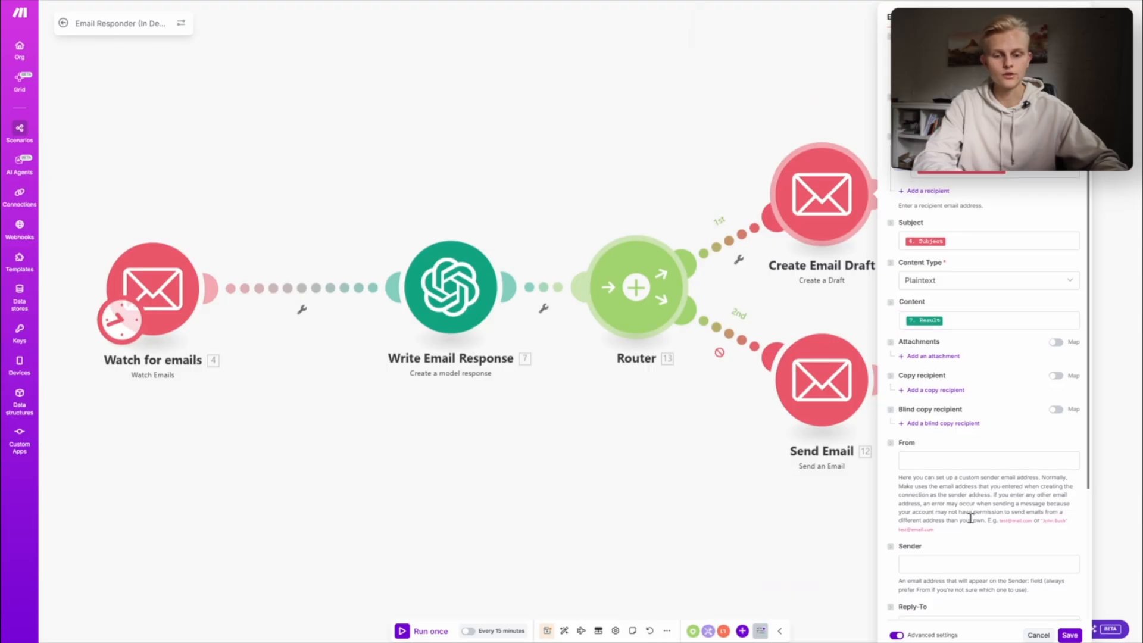
left_click(1071, 634)
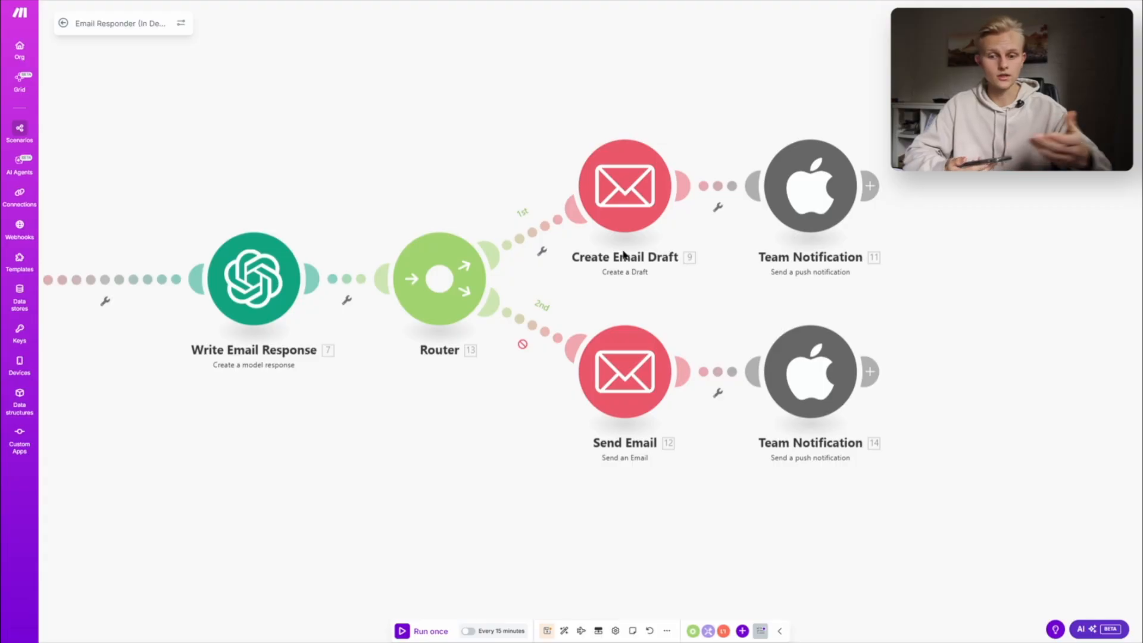
- Examine the draft branch's Team Notification action and URL address, and view the Drafts folder in Gmail
left_click(820, 209)
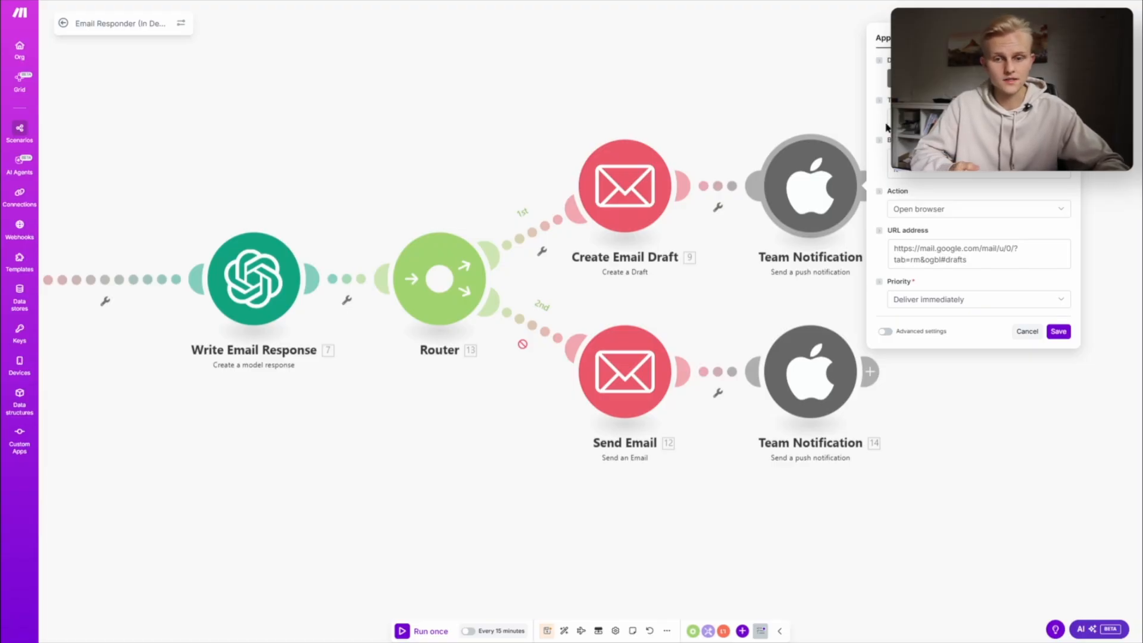
left_click(979, 117)
key("Escape")
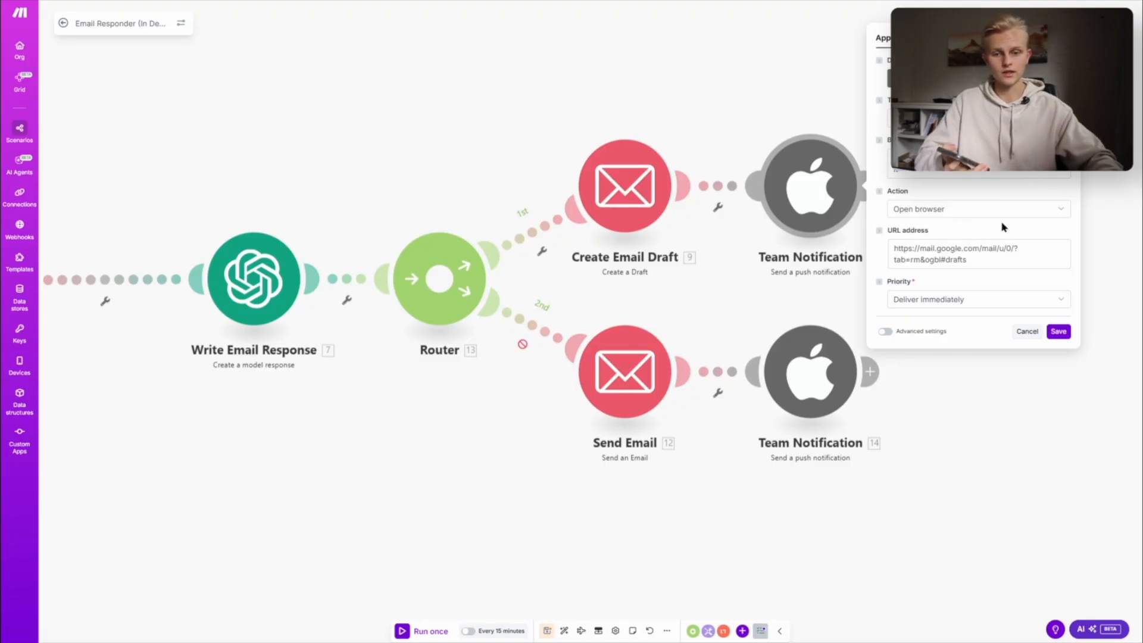
left_click_drag(1000, 266, 871, 236)
left_click(960, 264)
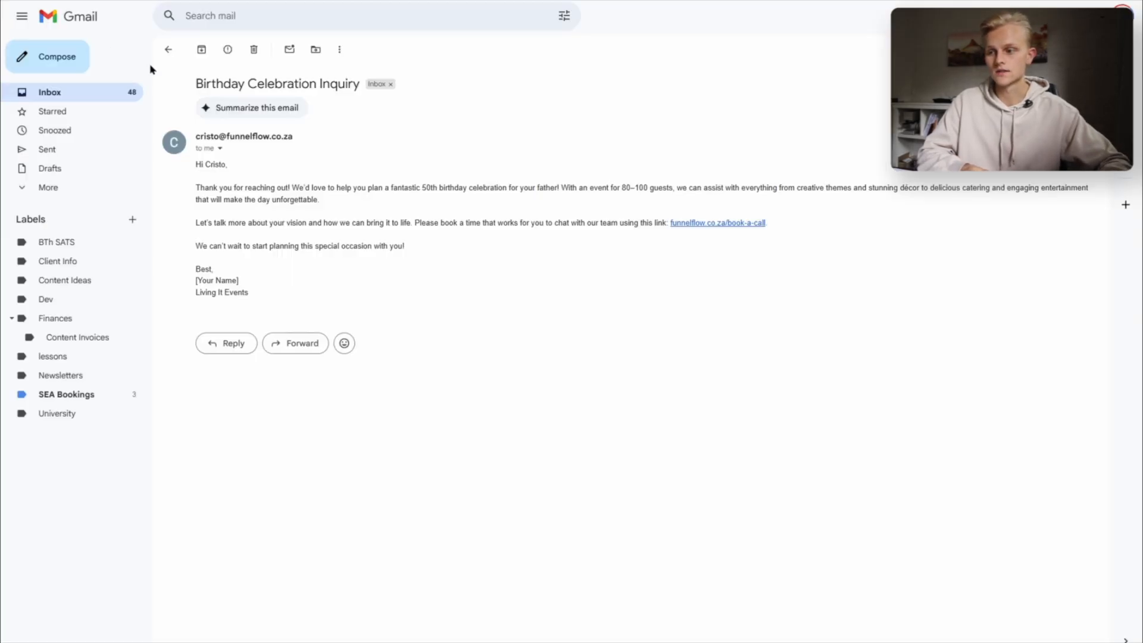
left_click(48, 167)
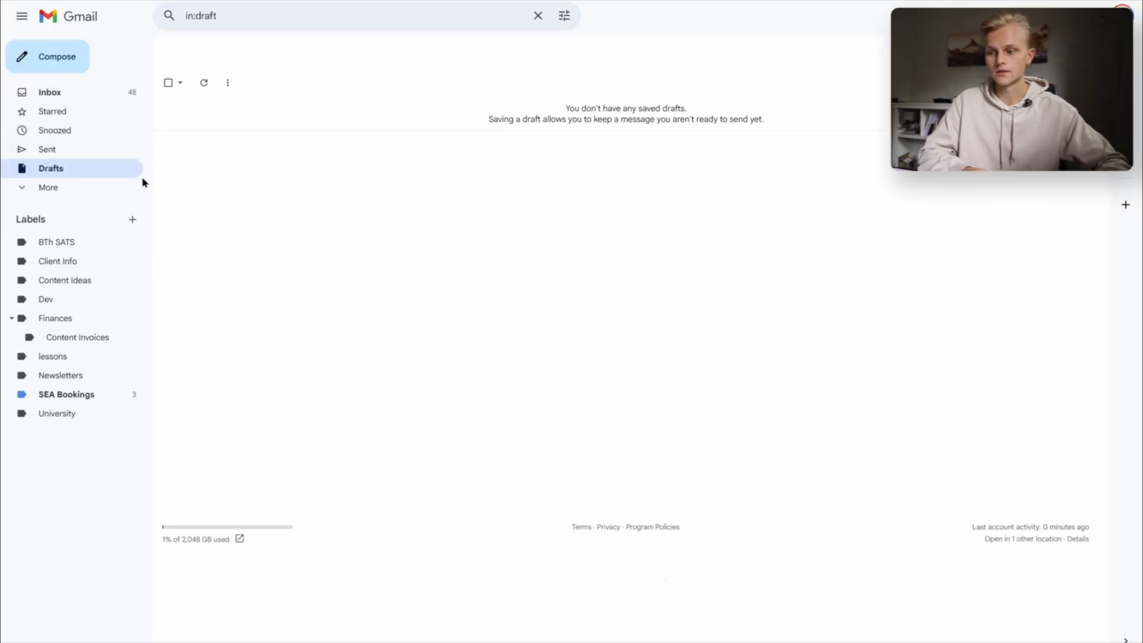
- Return to Make, recheck the Team Notification's Gmail drafts URL address and save the module
left_click(228, 1)
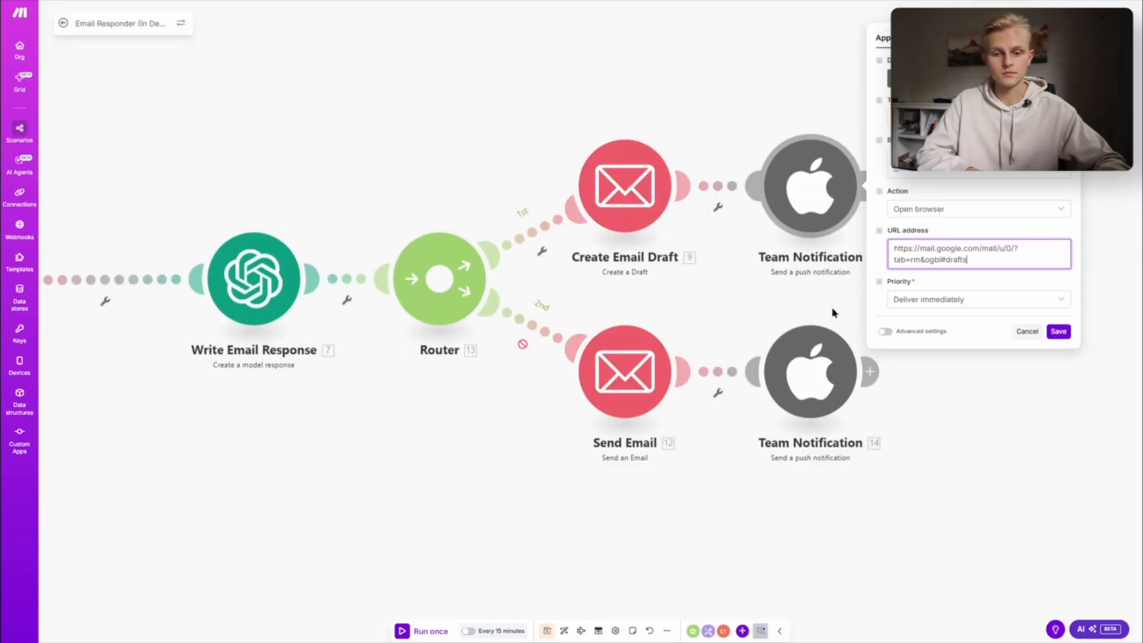
left_click_drag(985, 266, 851, 205)
left_click(960, 287)
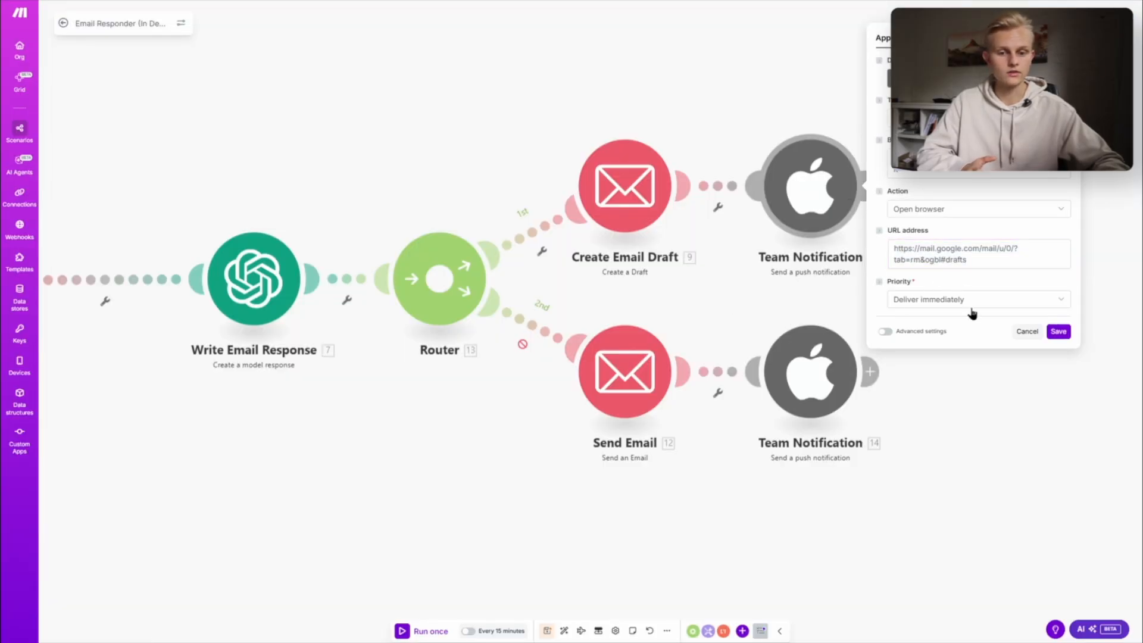
left_click(1059, 332)
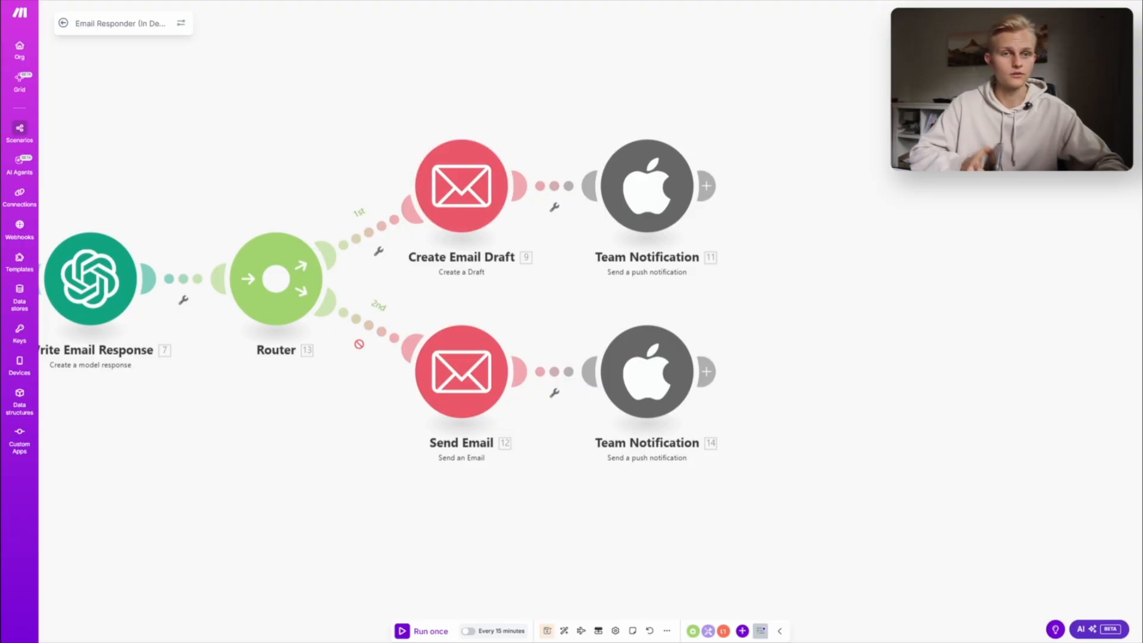
- Add an Android Send a push notification module after the draft branch's Team Notification
left_click(706, 186)
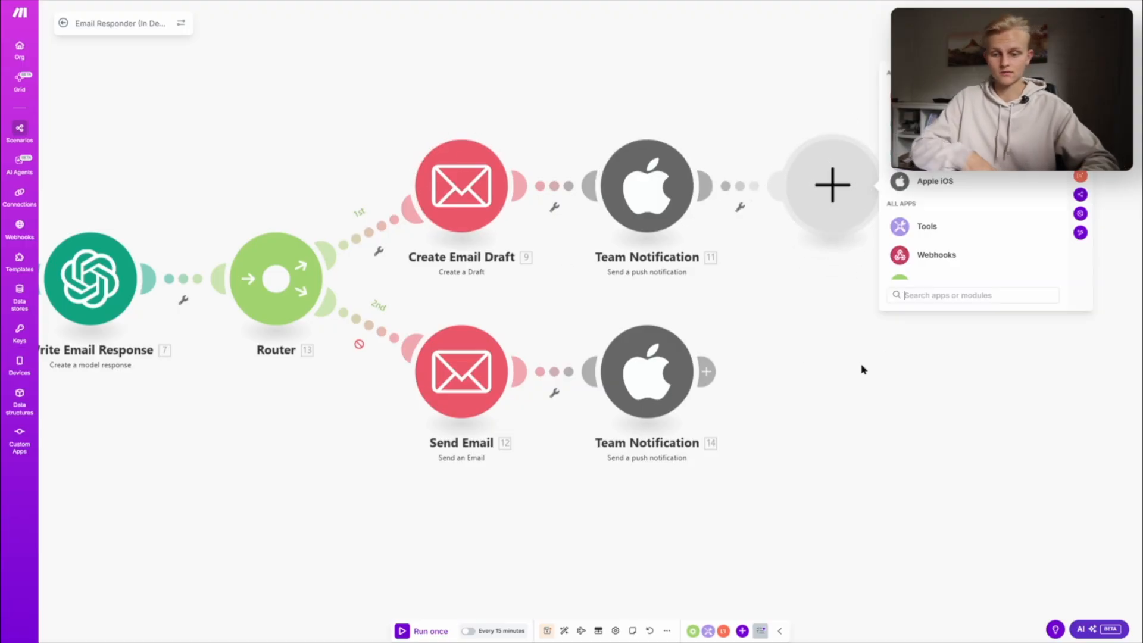
type("andoi")
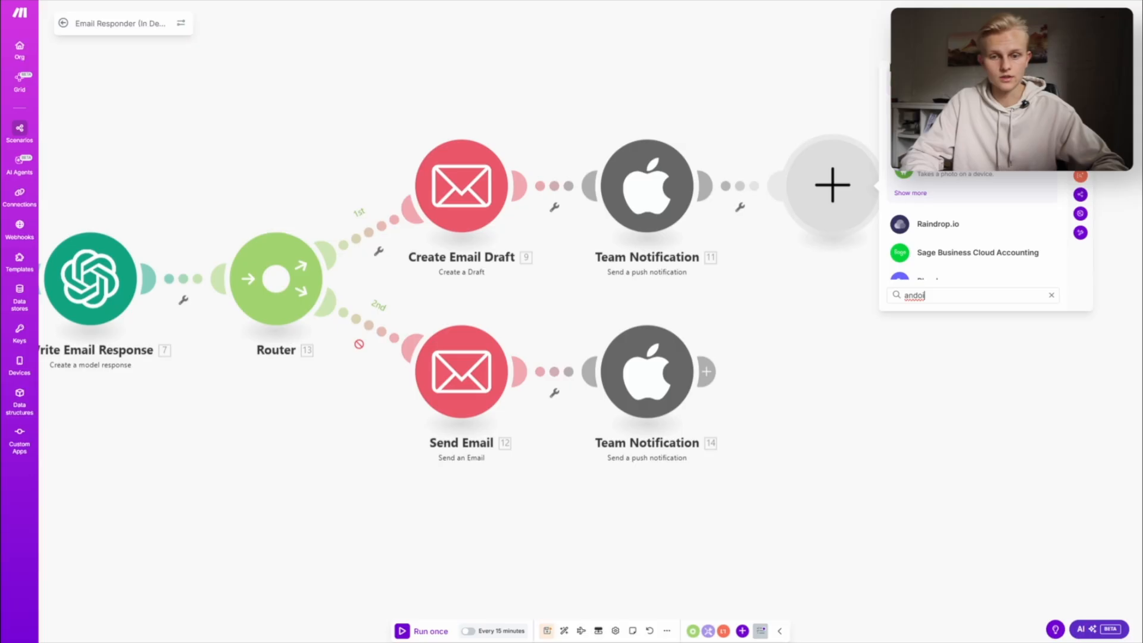
key("Return")
scroll(990, 261, "down", 3)
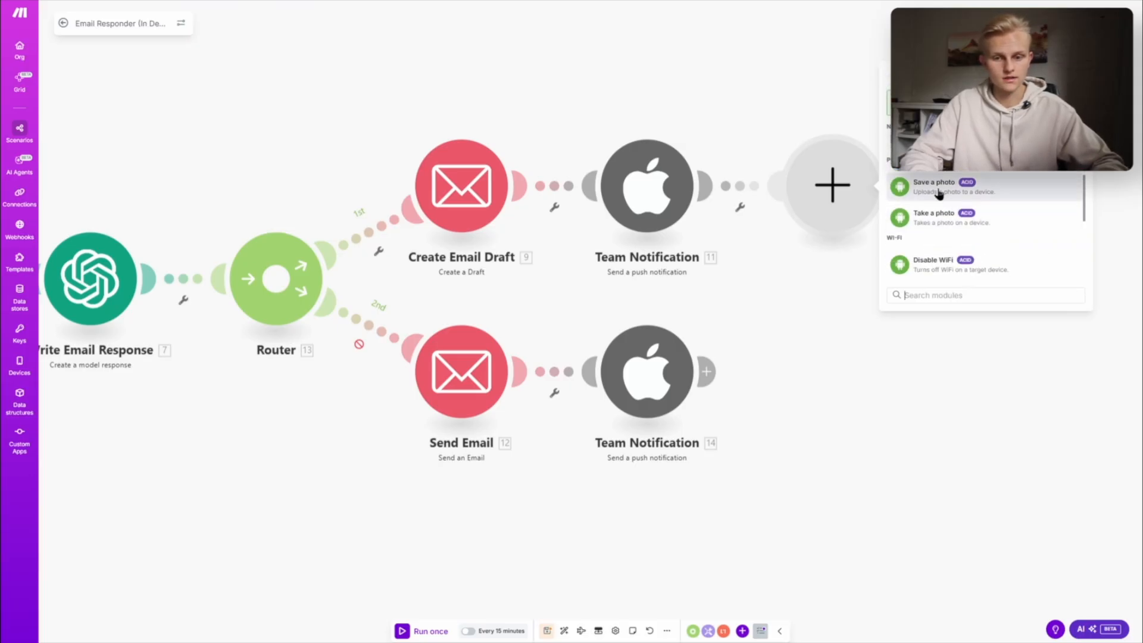
scroll(937, 195, "up", 1)
key("Escape")
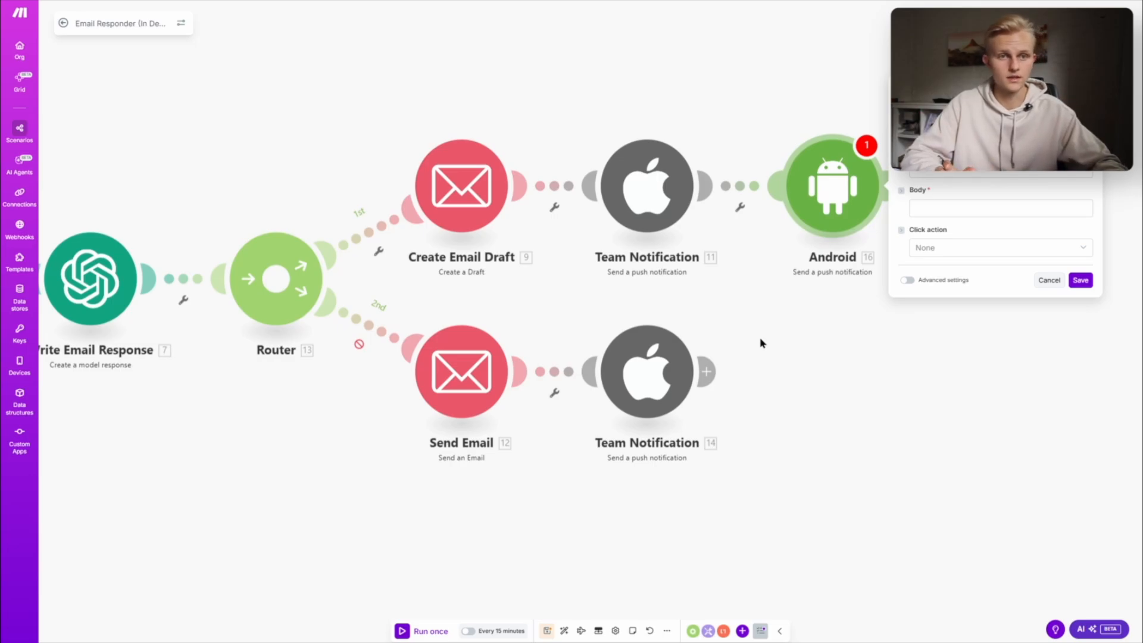
- Close the Android module's settings and delete the module from the draft branch
left_click(761, 343)
right_click(834, 213)
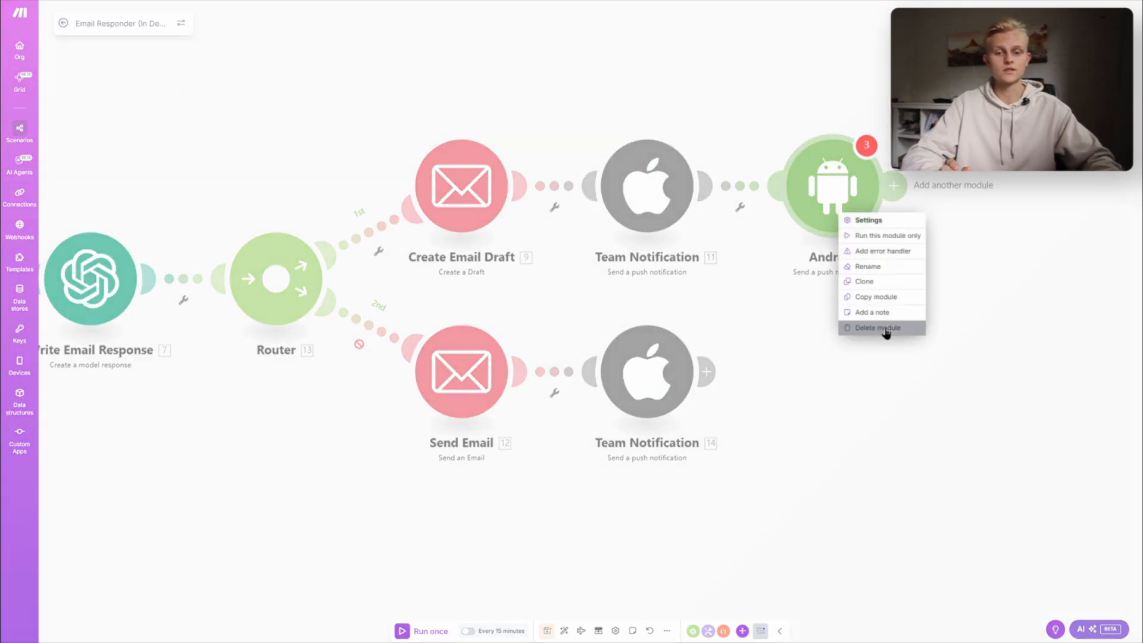
left_click(886, 328)
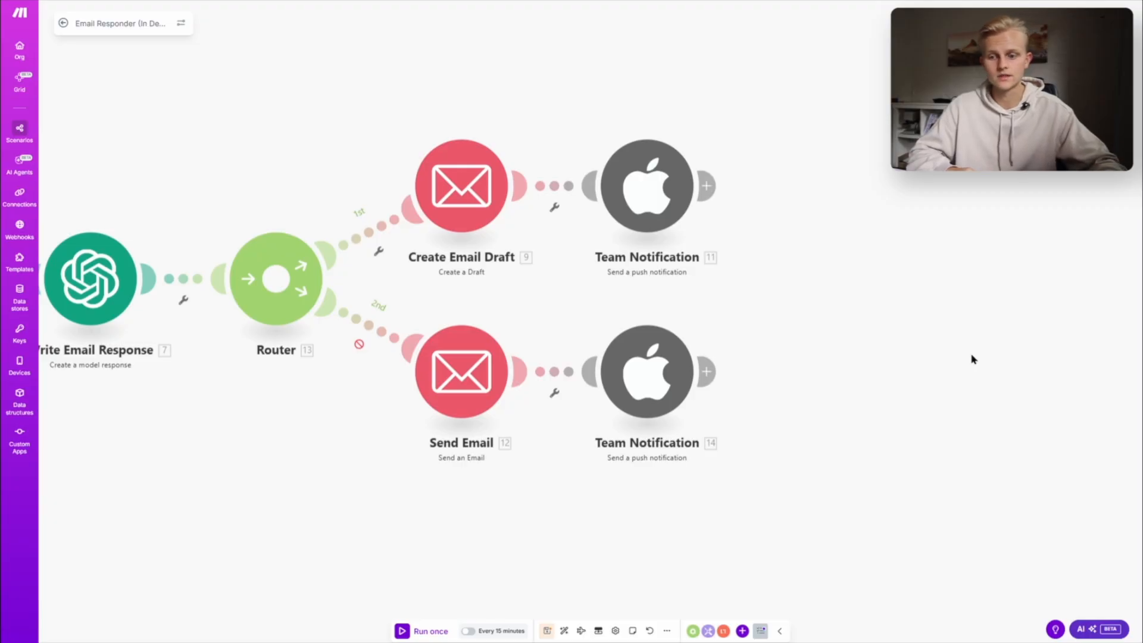
- Examine the Watch for emails trigger's schedule settings, including the minutes interval and the available Run scenario options, and close them without changes
left_click_drag(796, 139, 1054, 155)
left_click_drag(704, 91, 746, 90)
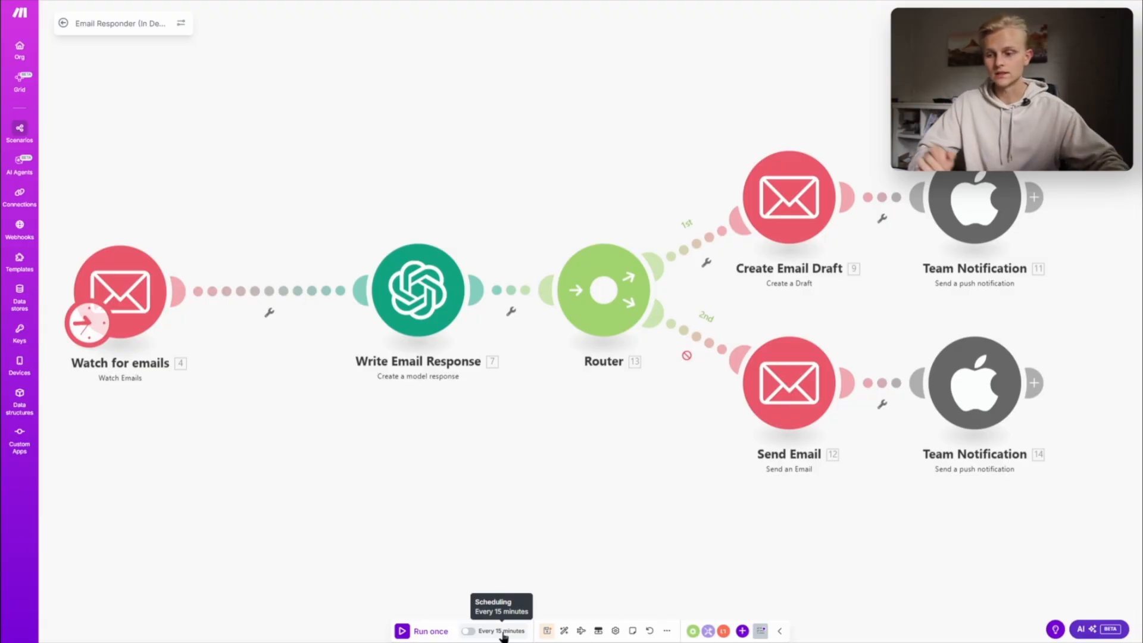
left_click_drag(293, 459, 403, 459)
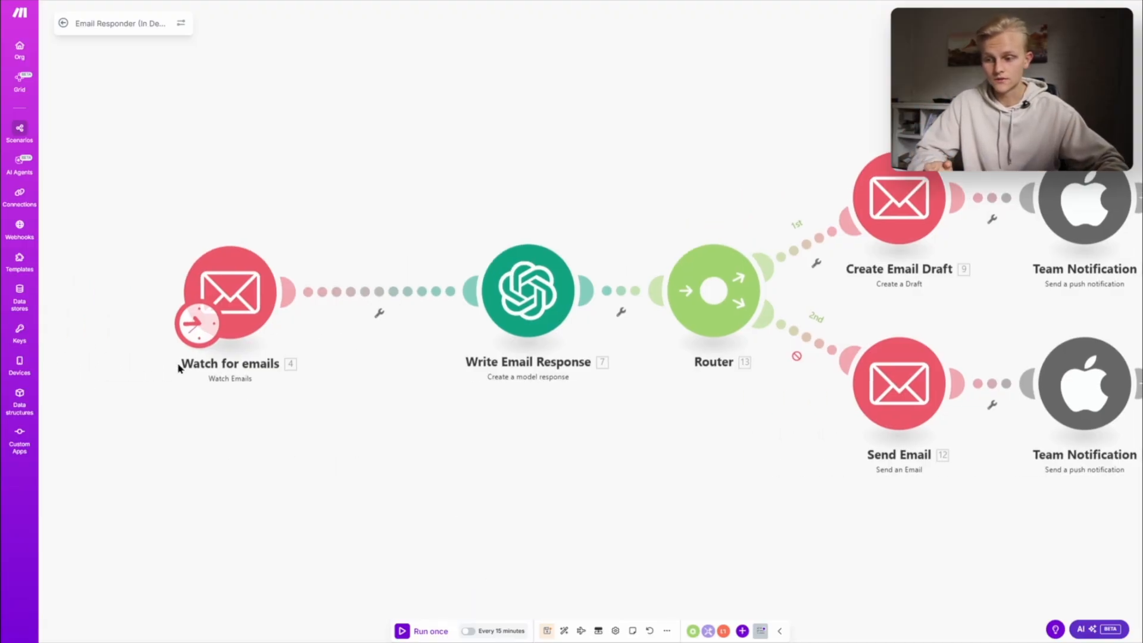
left_click(208, 324)
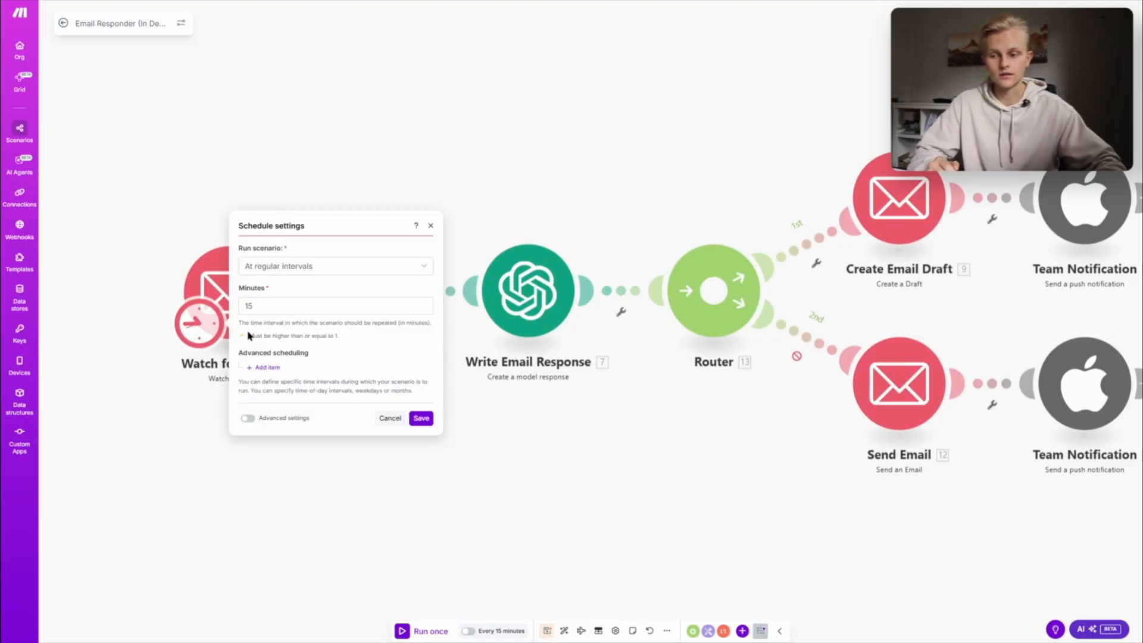
double_click(274, 307)
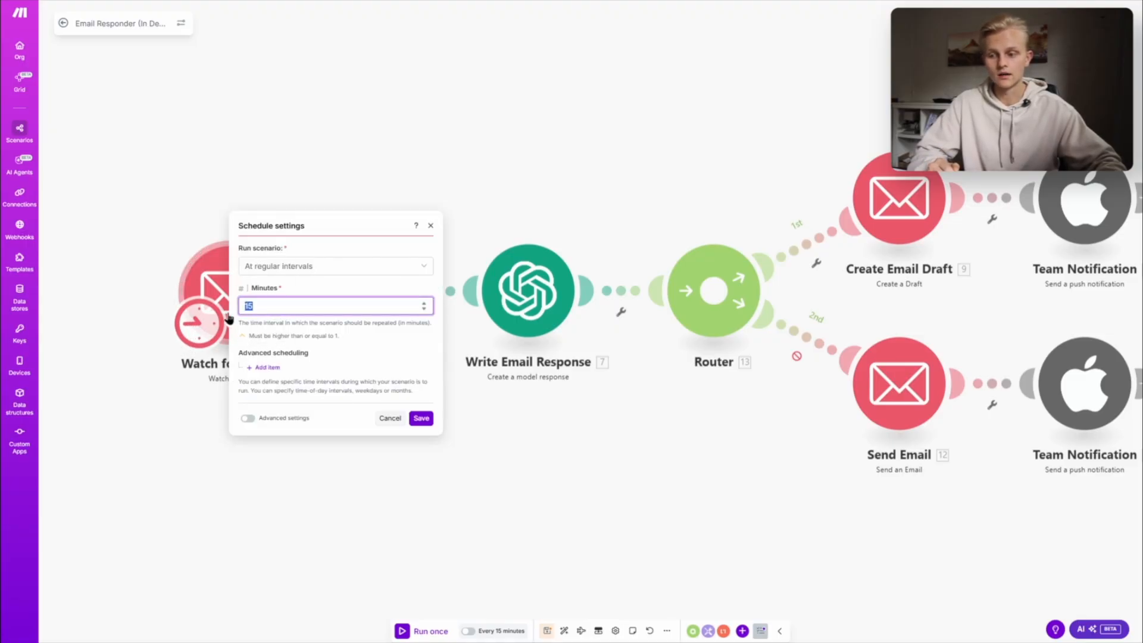
left_click(344, 343)
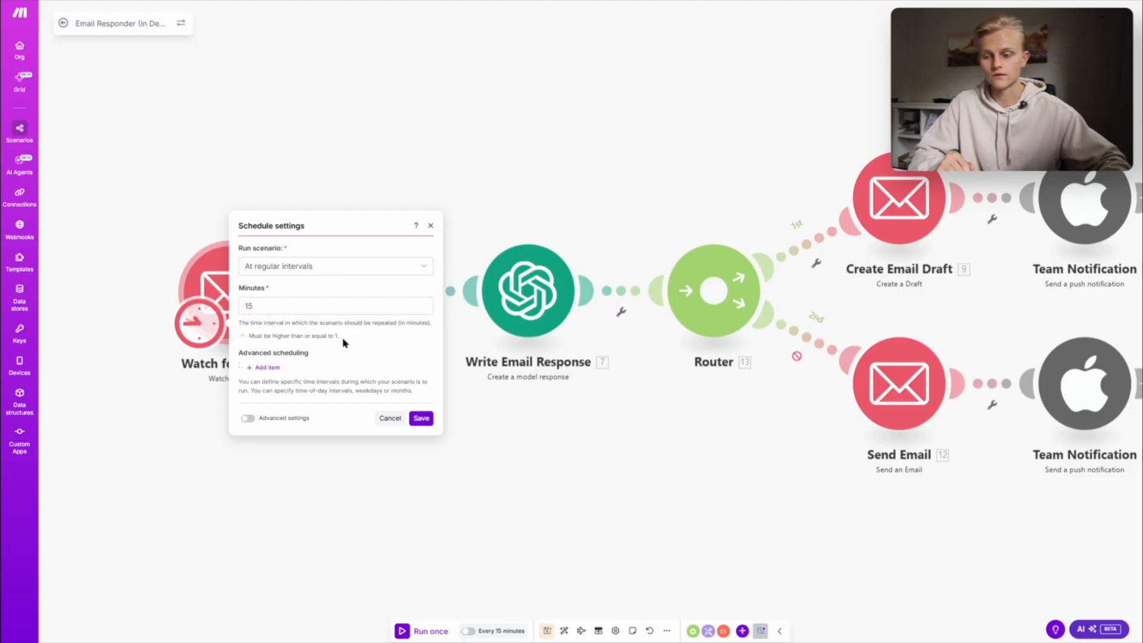
left_click(309, 274)
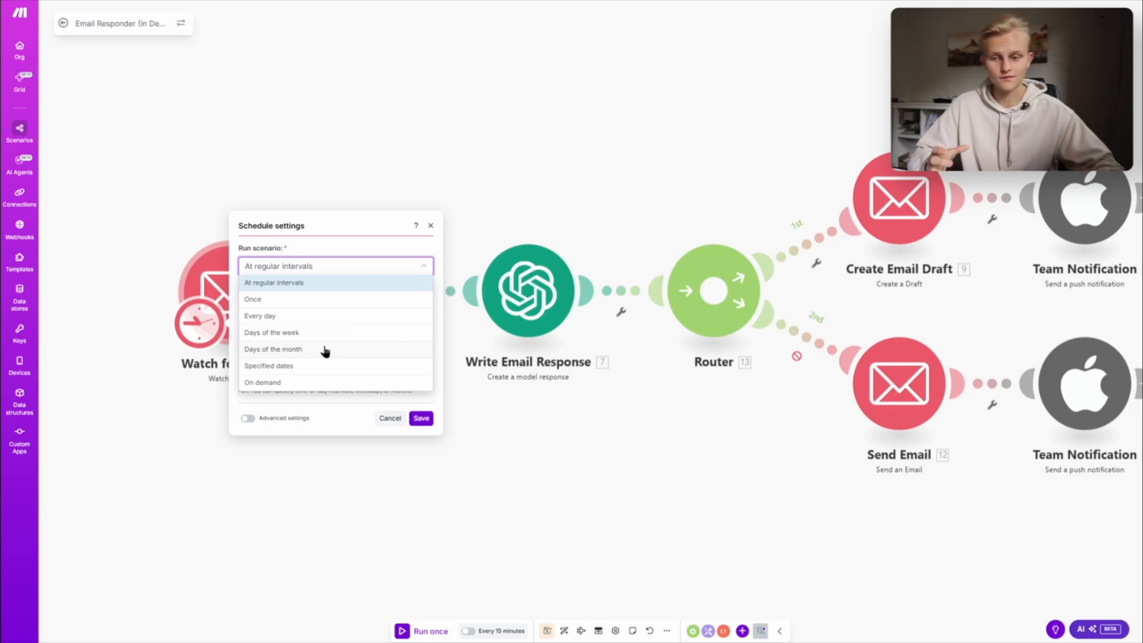
left_click(597, 467)
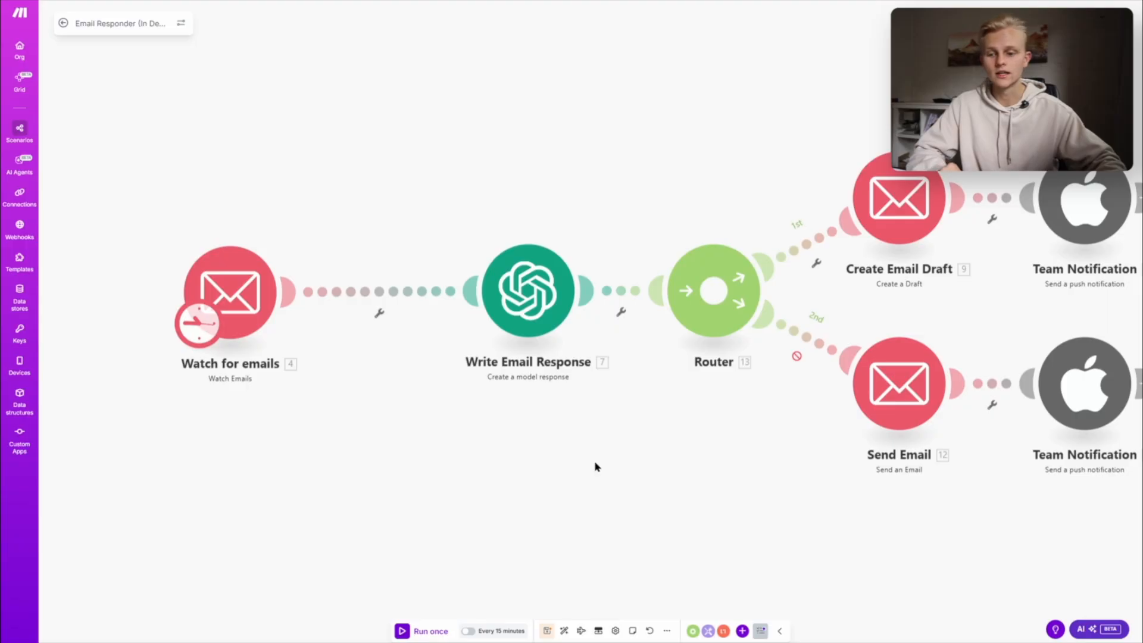
left_click_drag(597, 466, 494, 473)
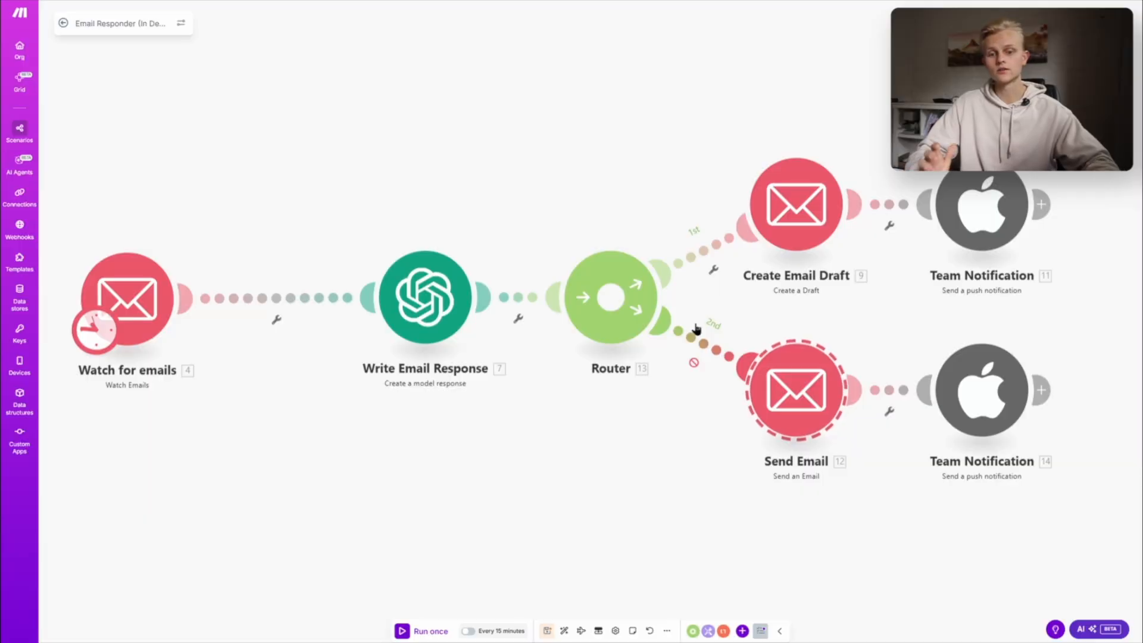
scroll(764, 332, "right", 2)
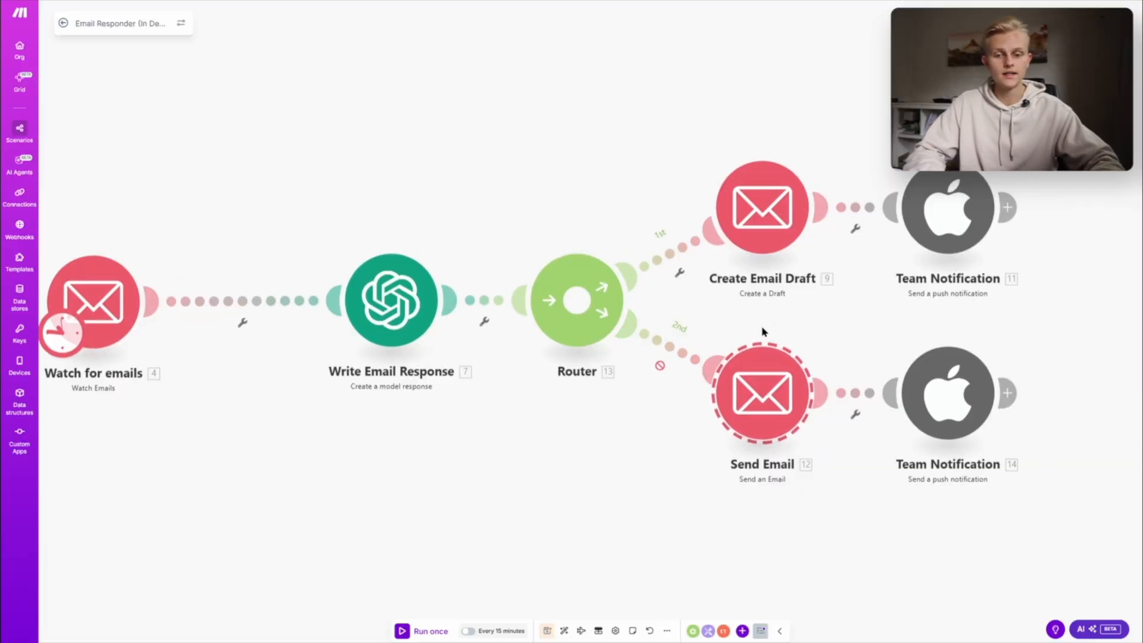
scroll(750, 332, "right", 3)
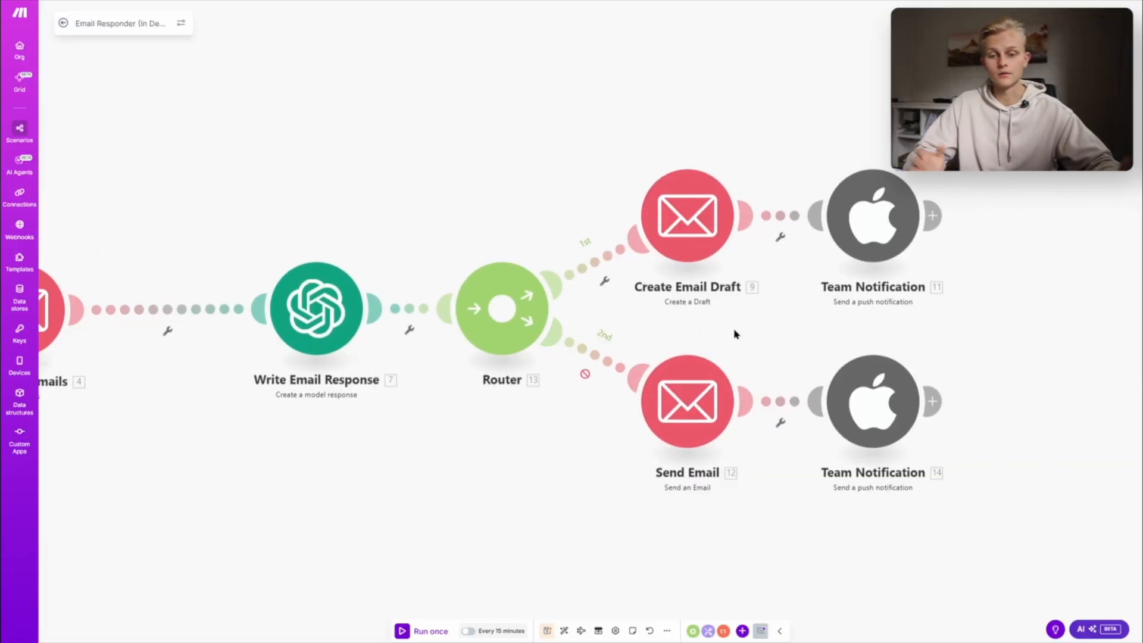